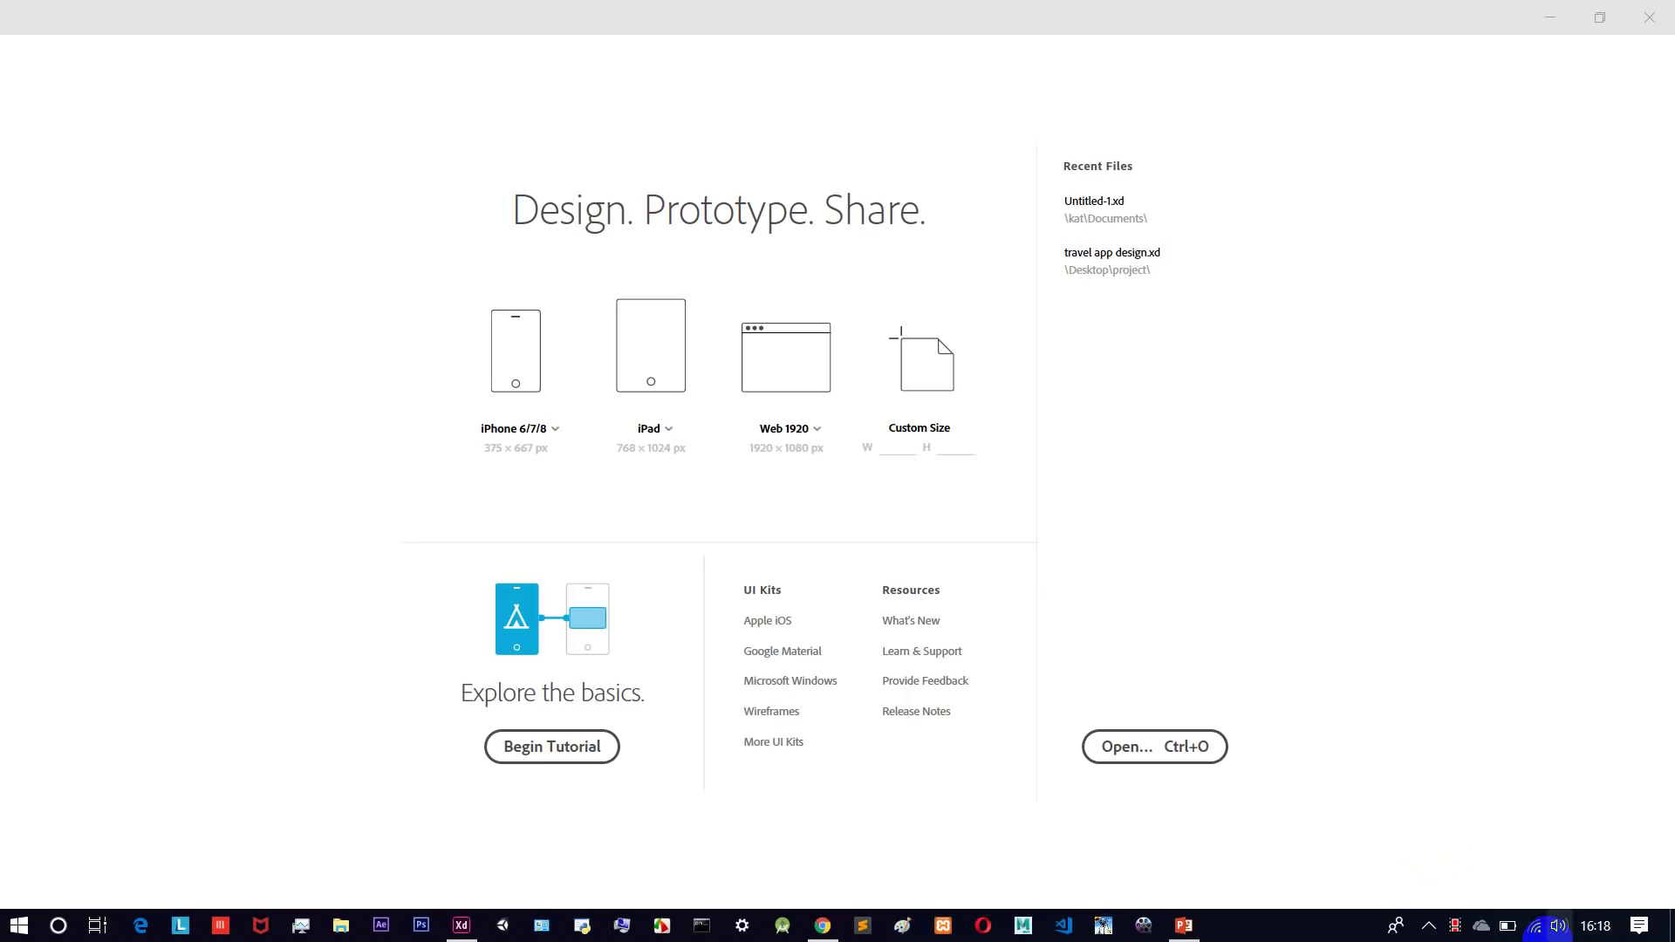
Bring the Chrome window with Google results for 'adobe xd' in front of the XD start screen.
click(1641, 925)
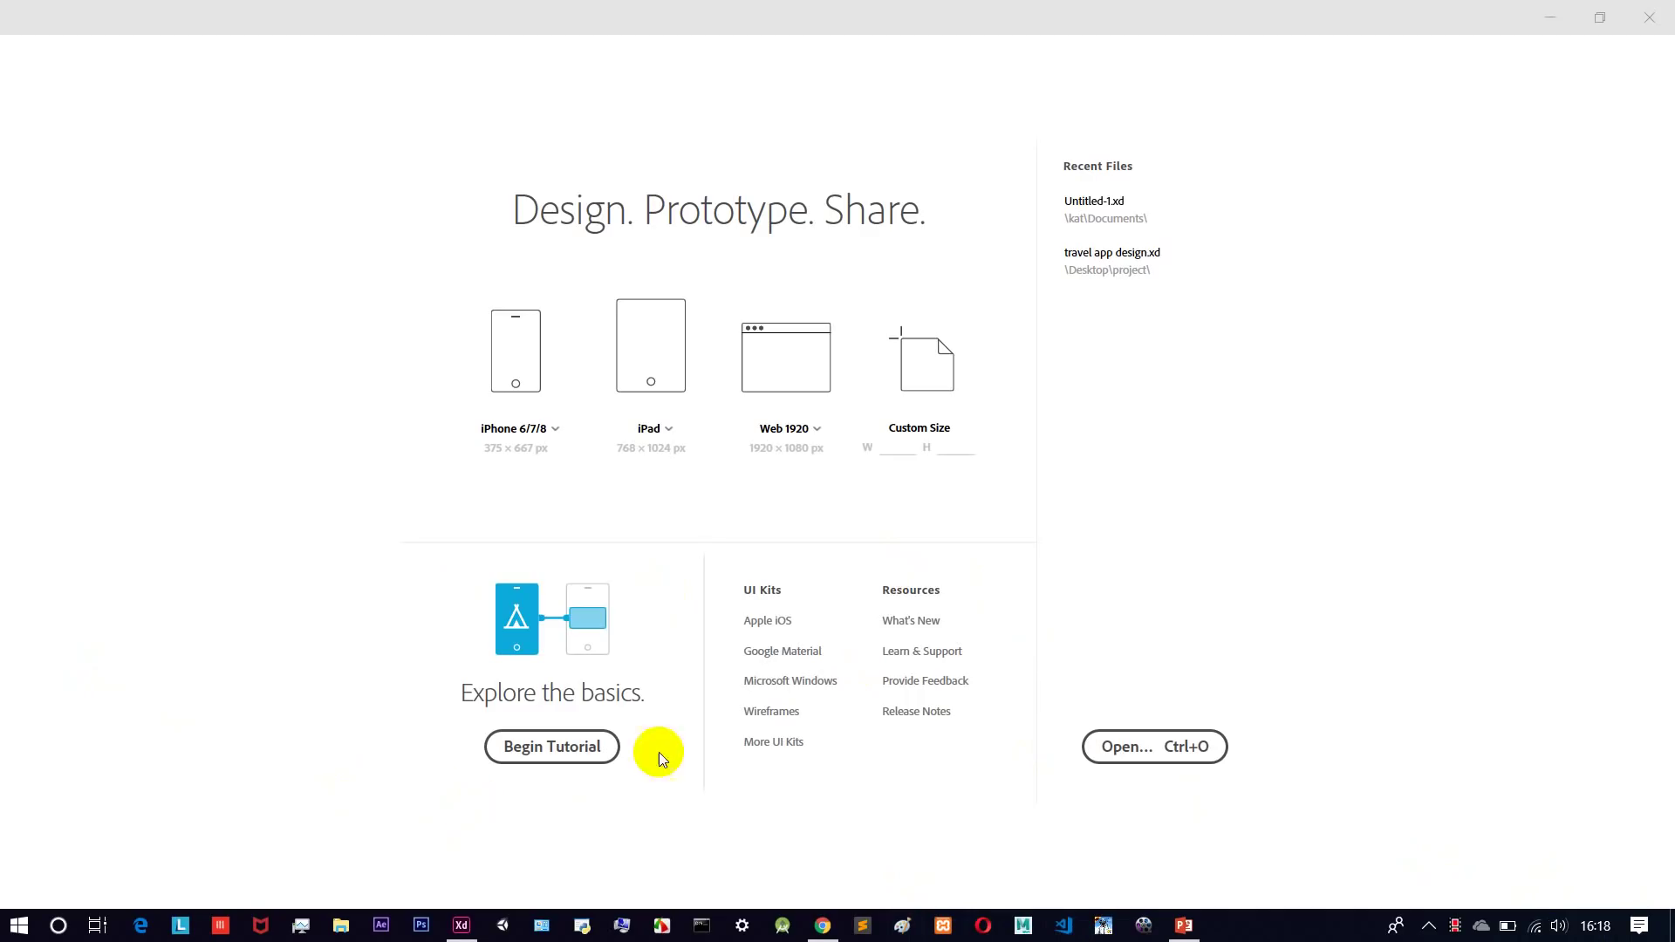
click(824, 927)
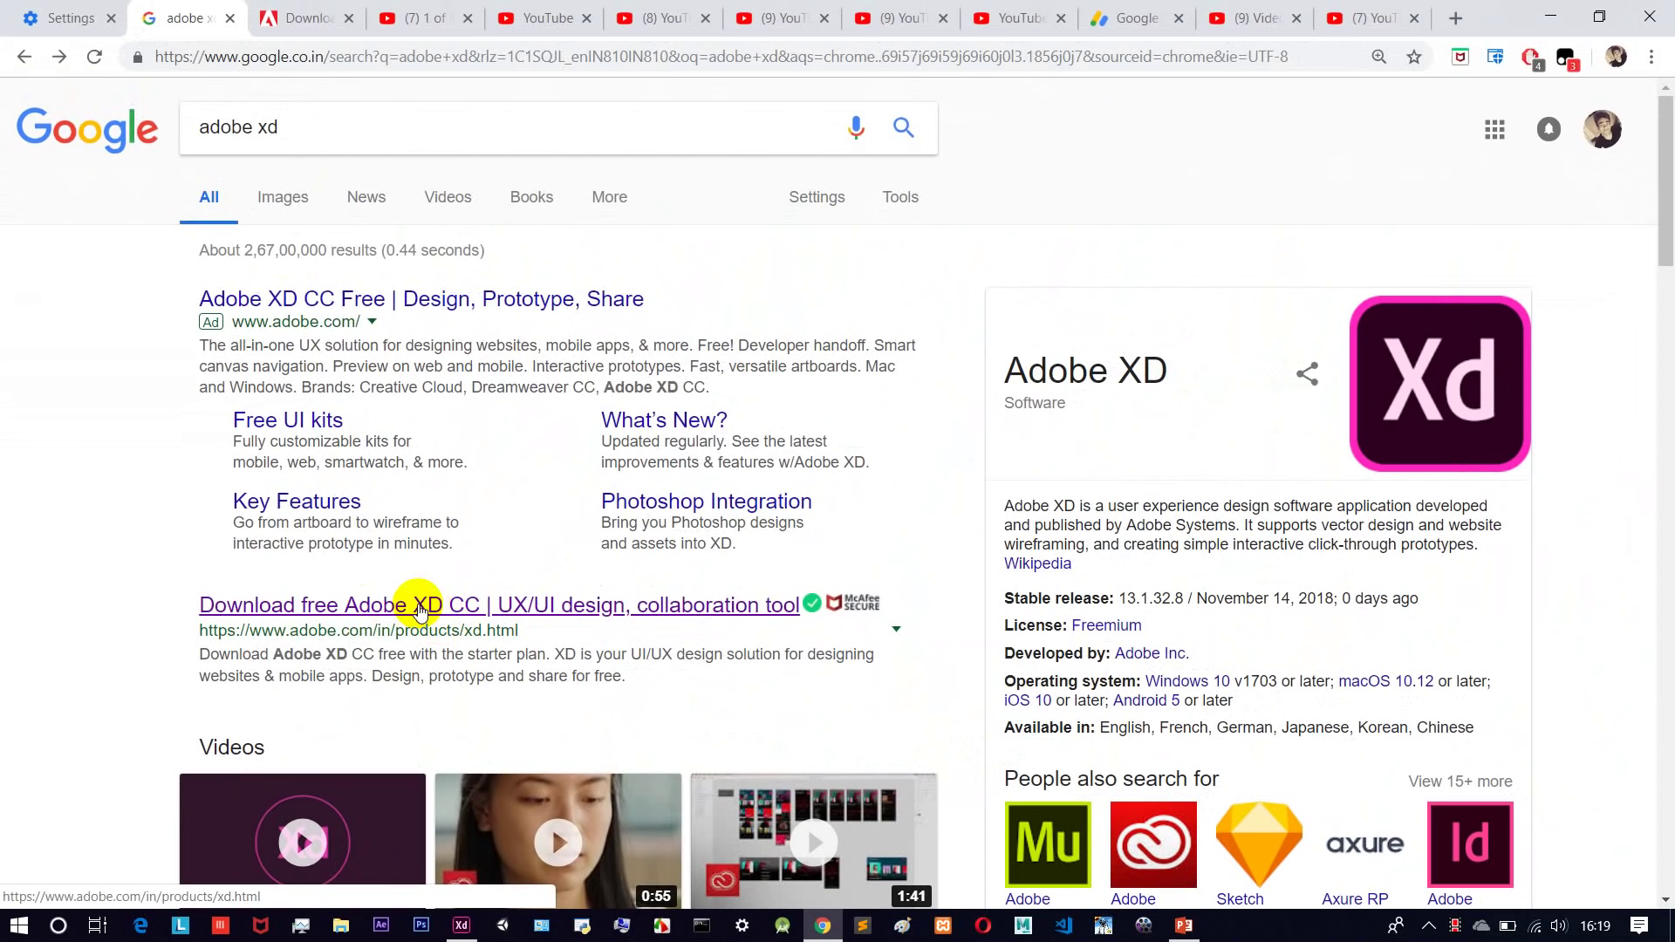
Browse the 'Download free Adobe XD' page, then minimize Chrome to reveal the XD start screen.
click(283, 18)
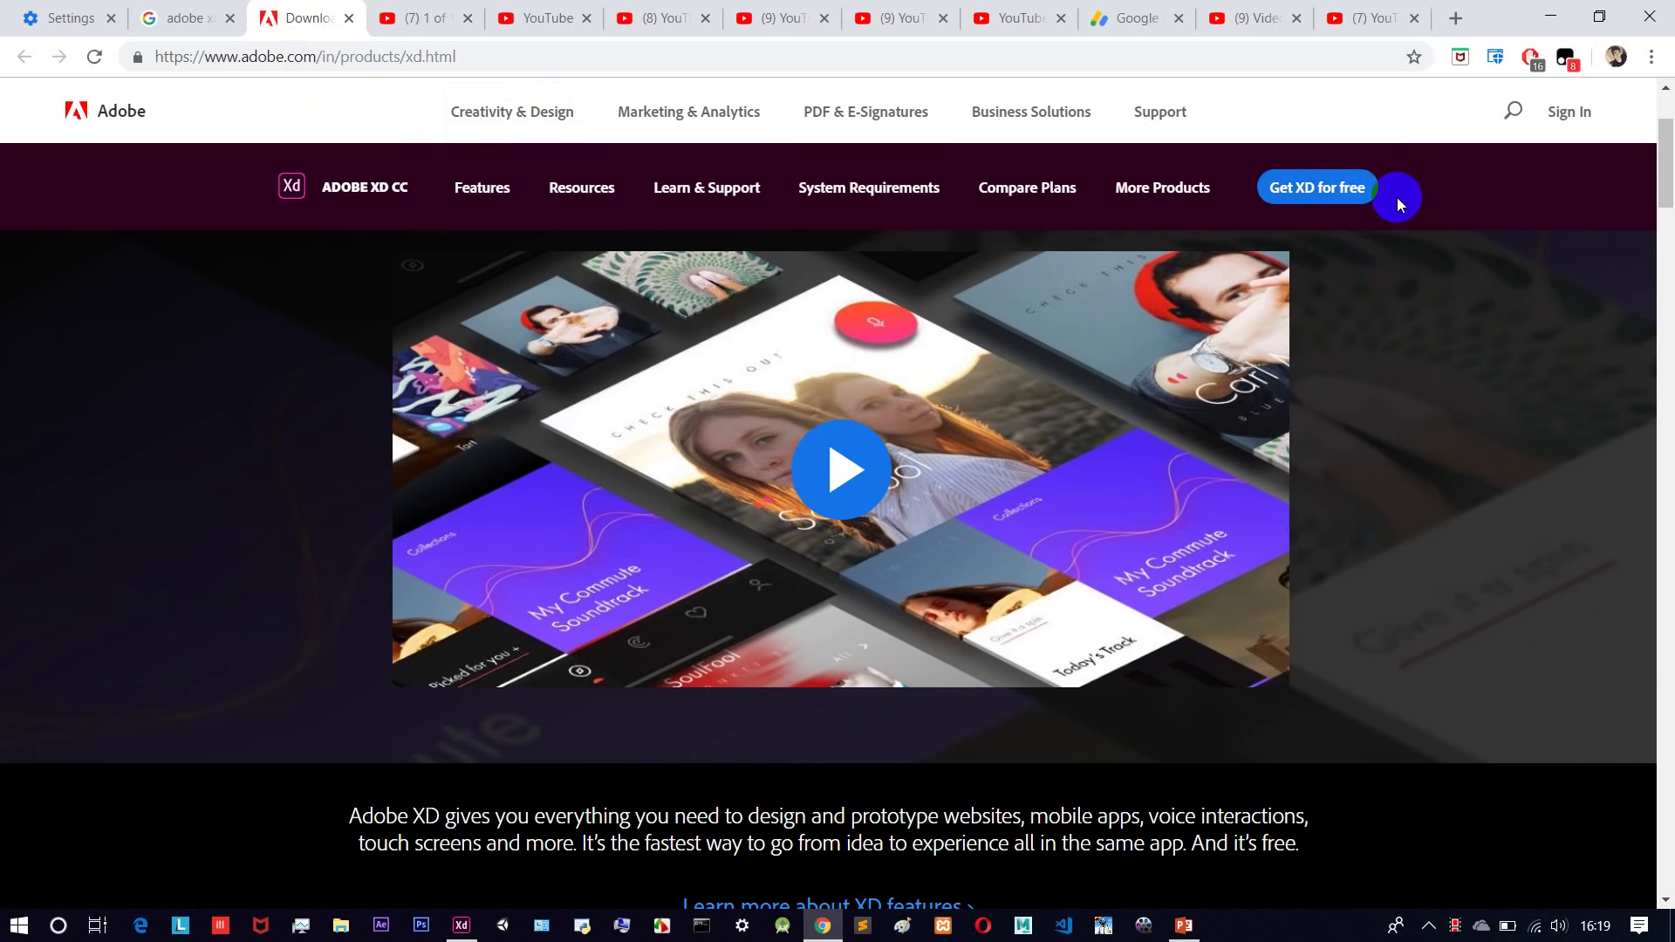
scroll(1399, 316, down, 15)
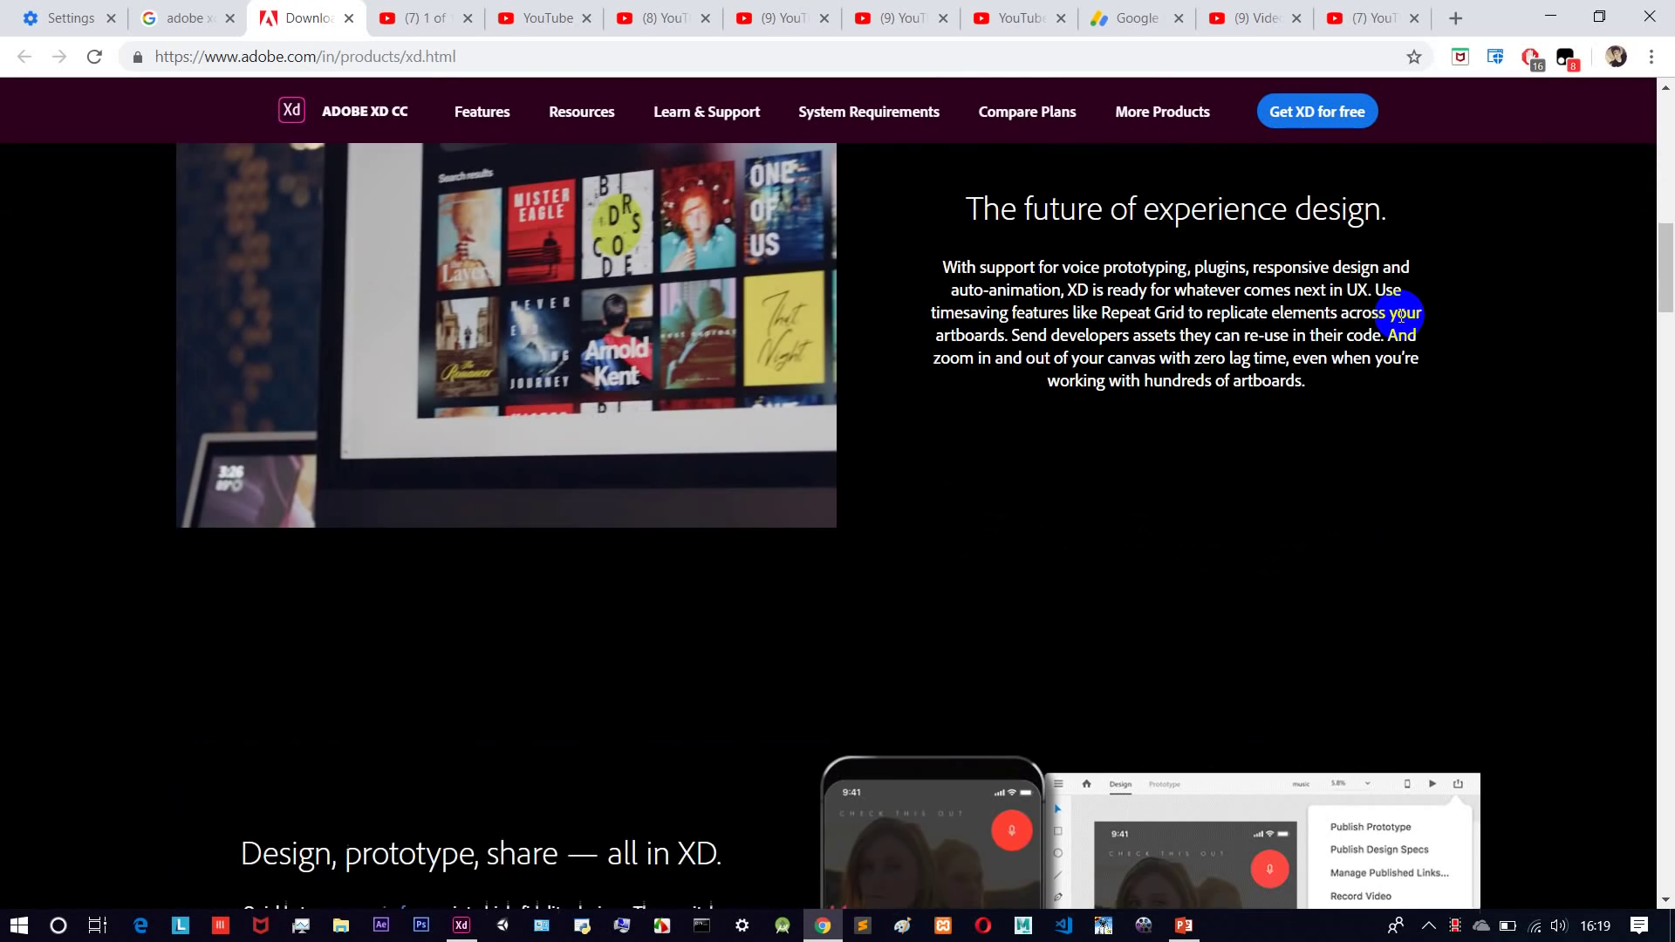
scroll(1400, 316, up, 15)
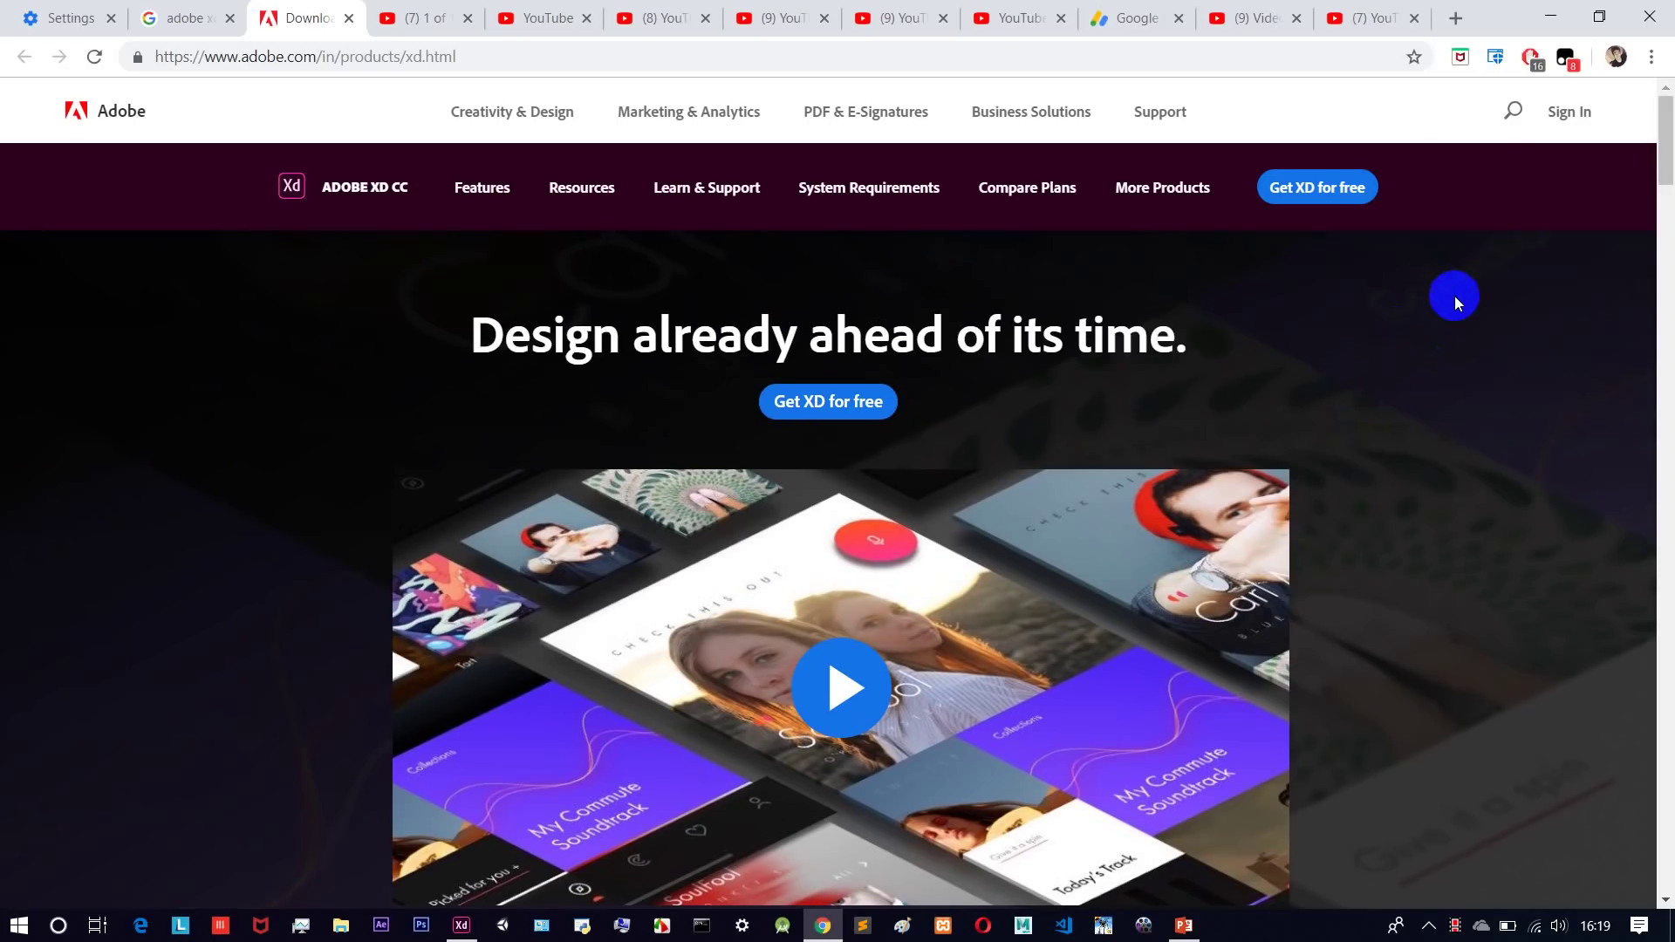
click(1552, 18)
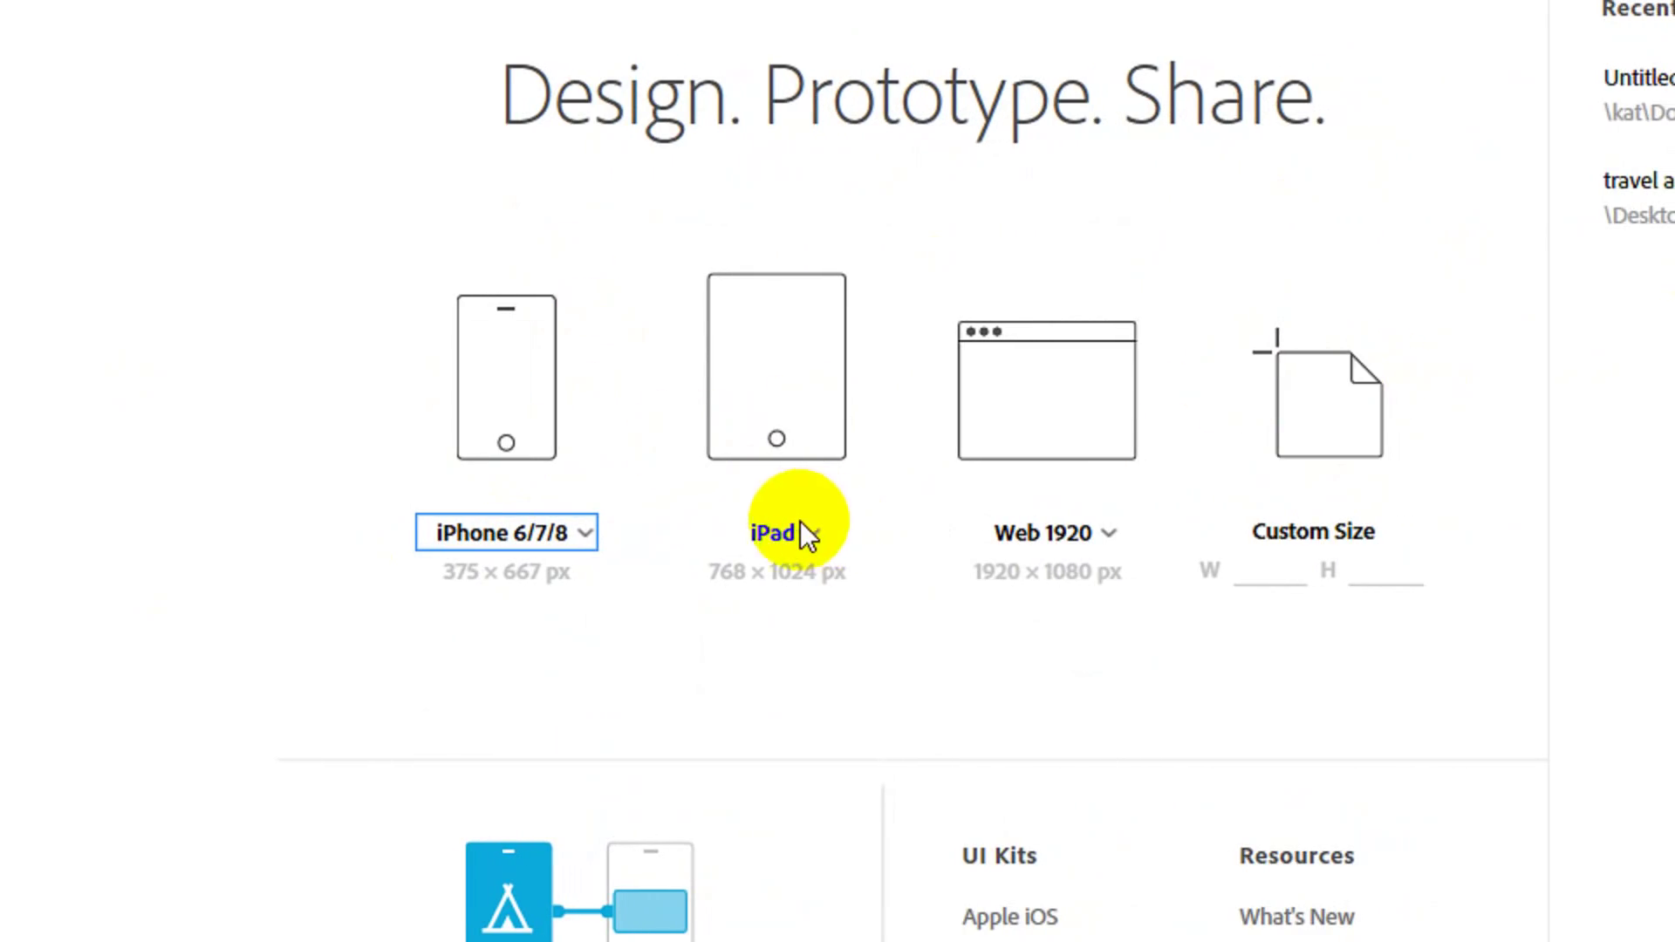
Create a document from the Android Mobile (360 x 640) preset and maximize its window.
click(572, 532)
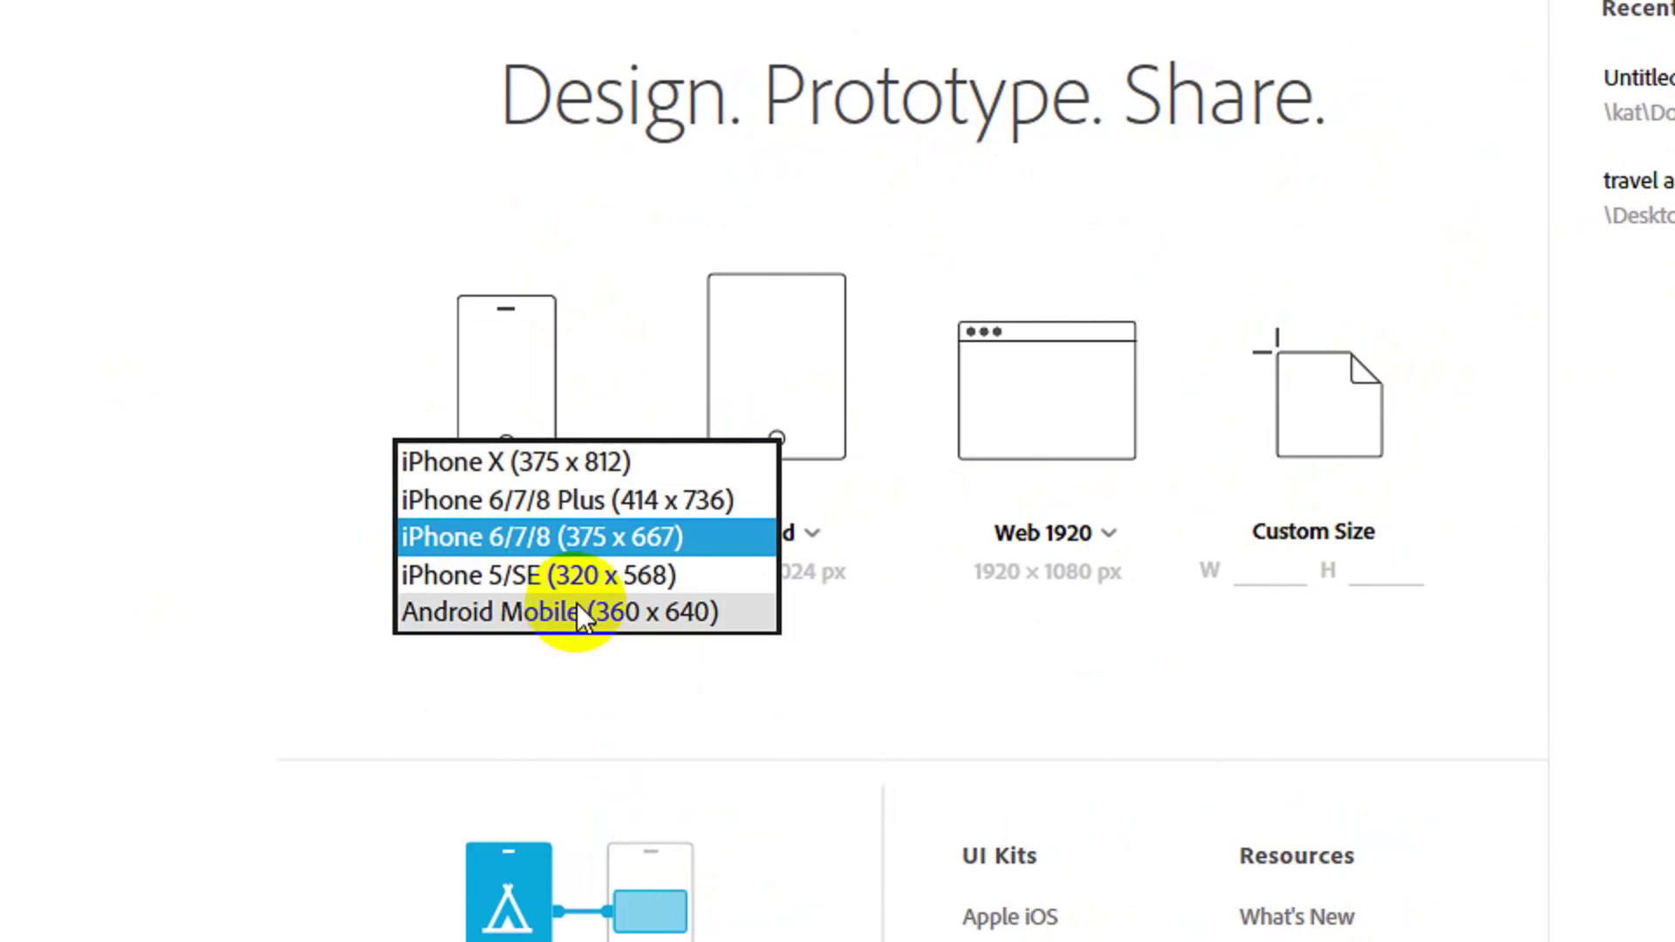
click(600, 610)
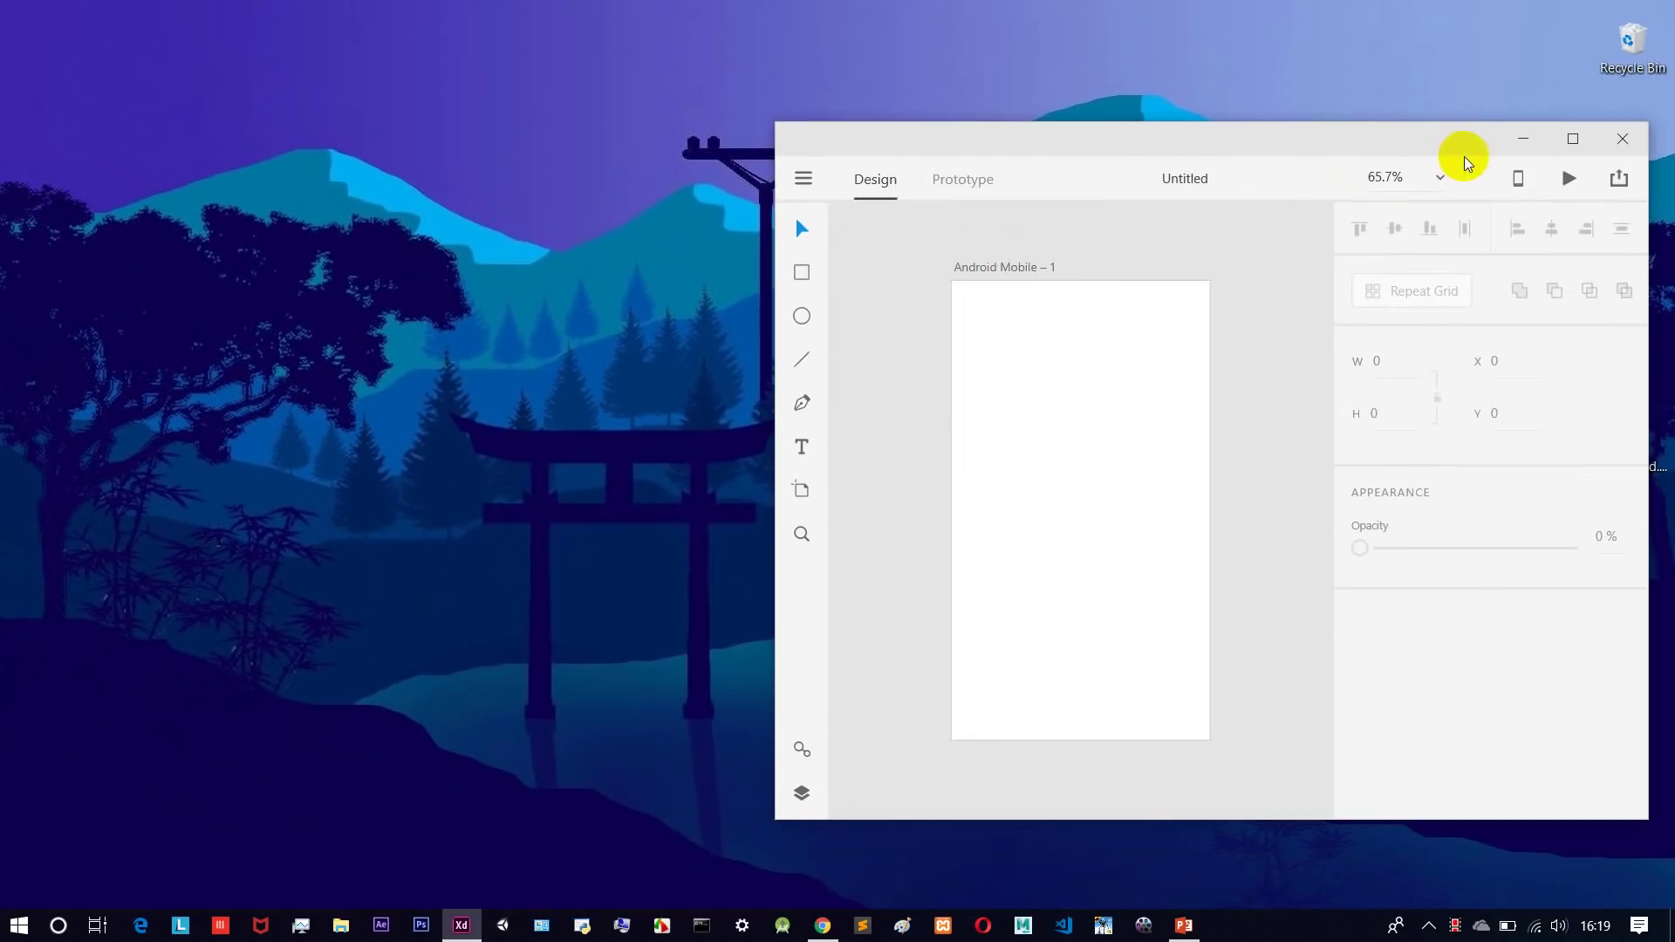
drag(1431, 146, 1319, 118)
double_click(1330, 117)
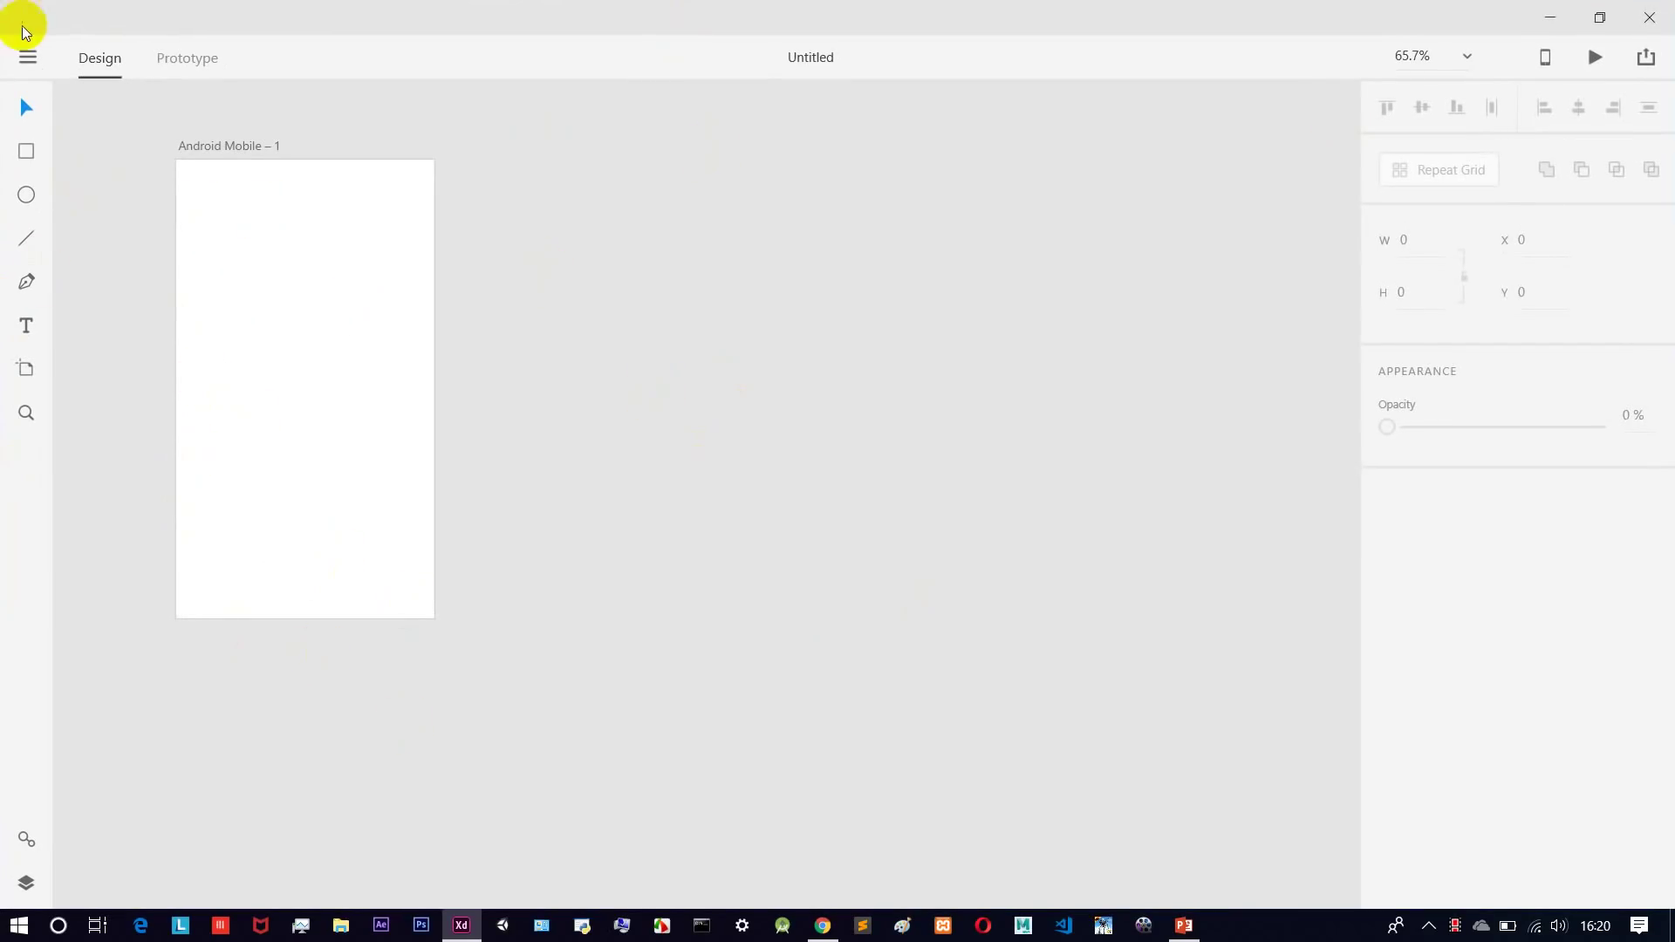
Choose New from the main menu and minimize the document window to show the start screen.
click(29, 61)
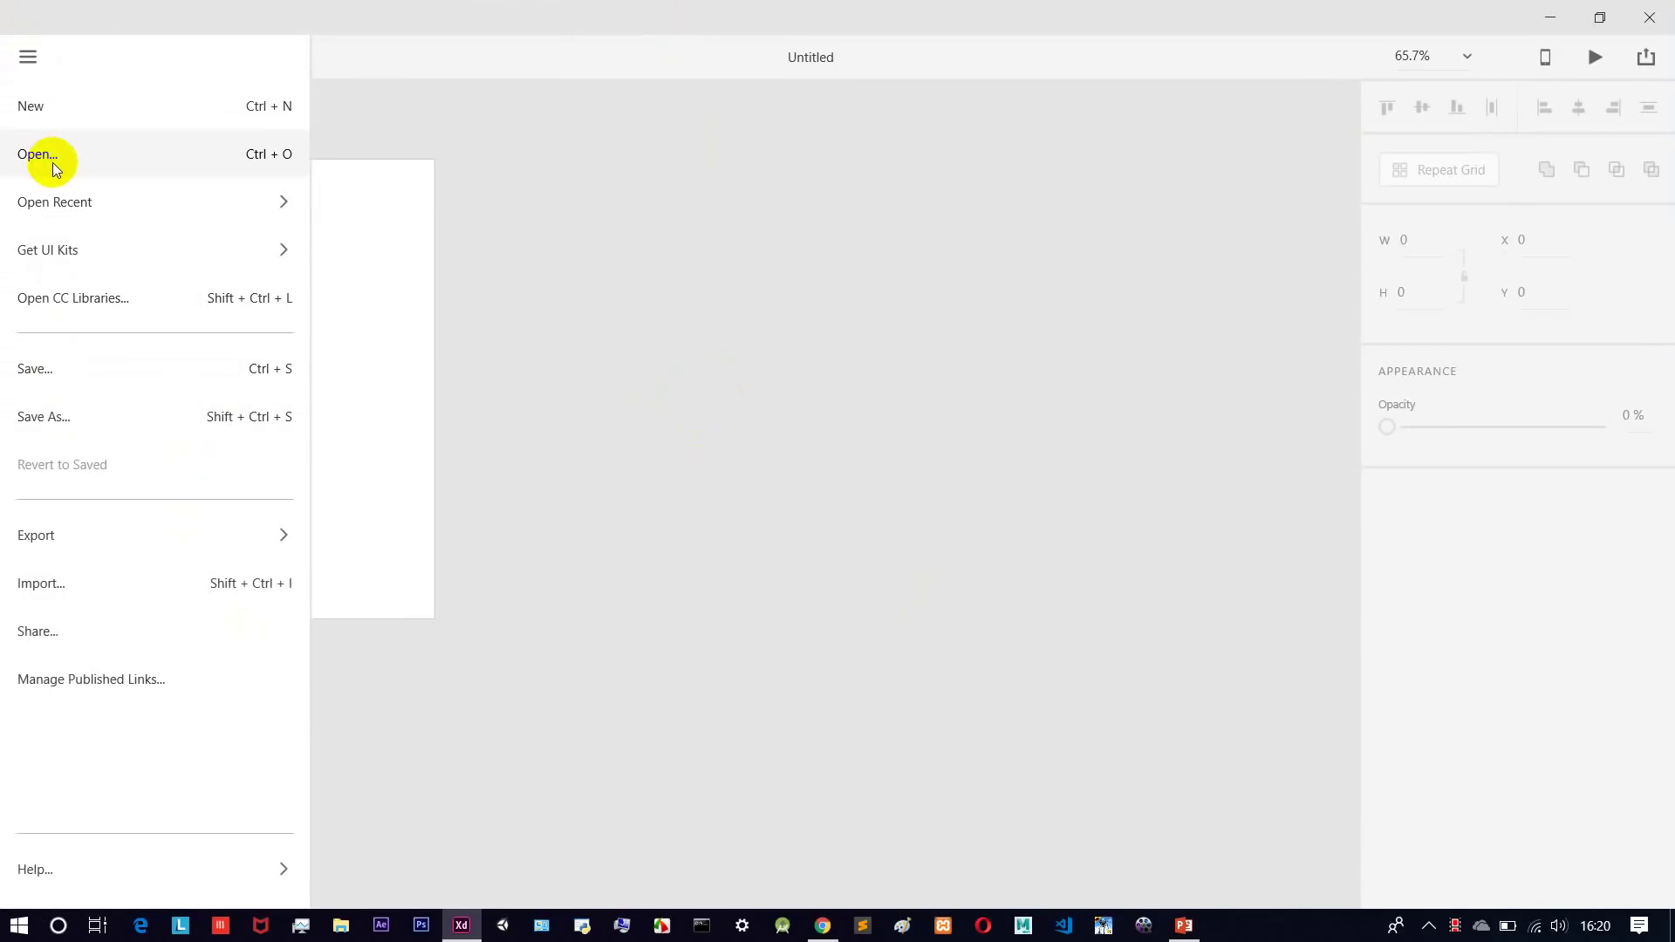
click(31, 106)
click(1570, 11)
click(1571, 10)
drag(1200, 169, 1107, 134)
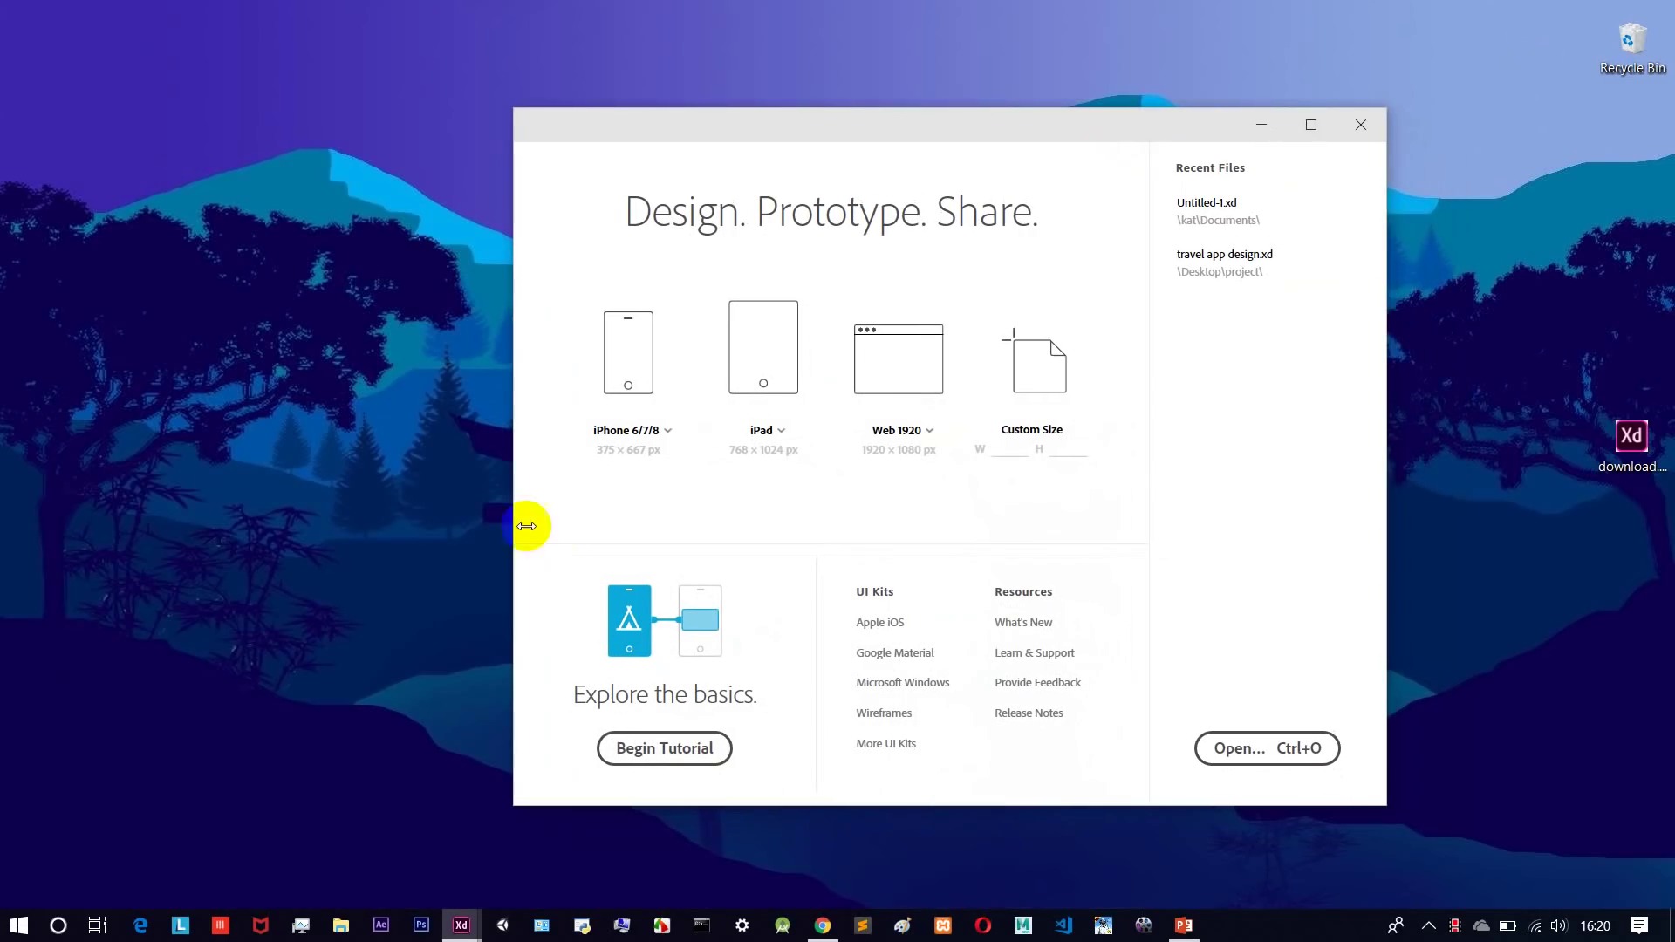
Look through the iPhone and Web 1920 preset size lists, keeping the defaults.
click(643, 445)
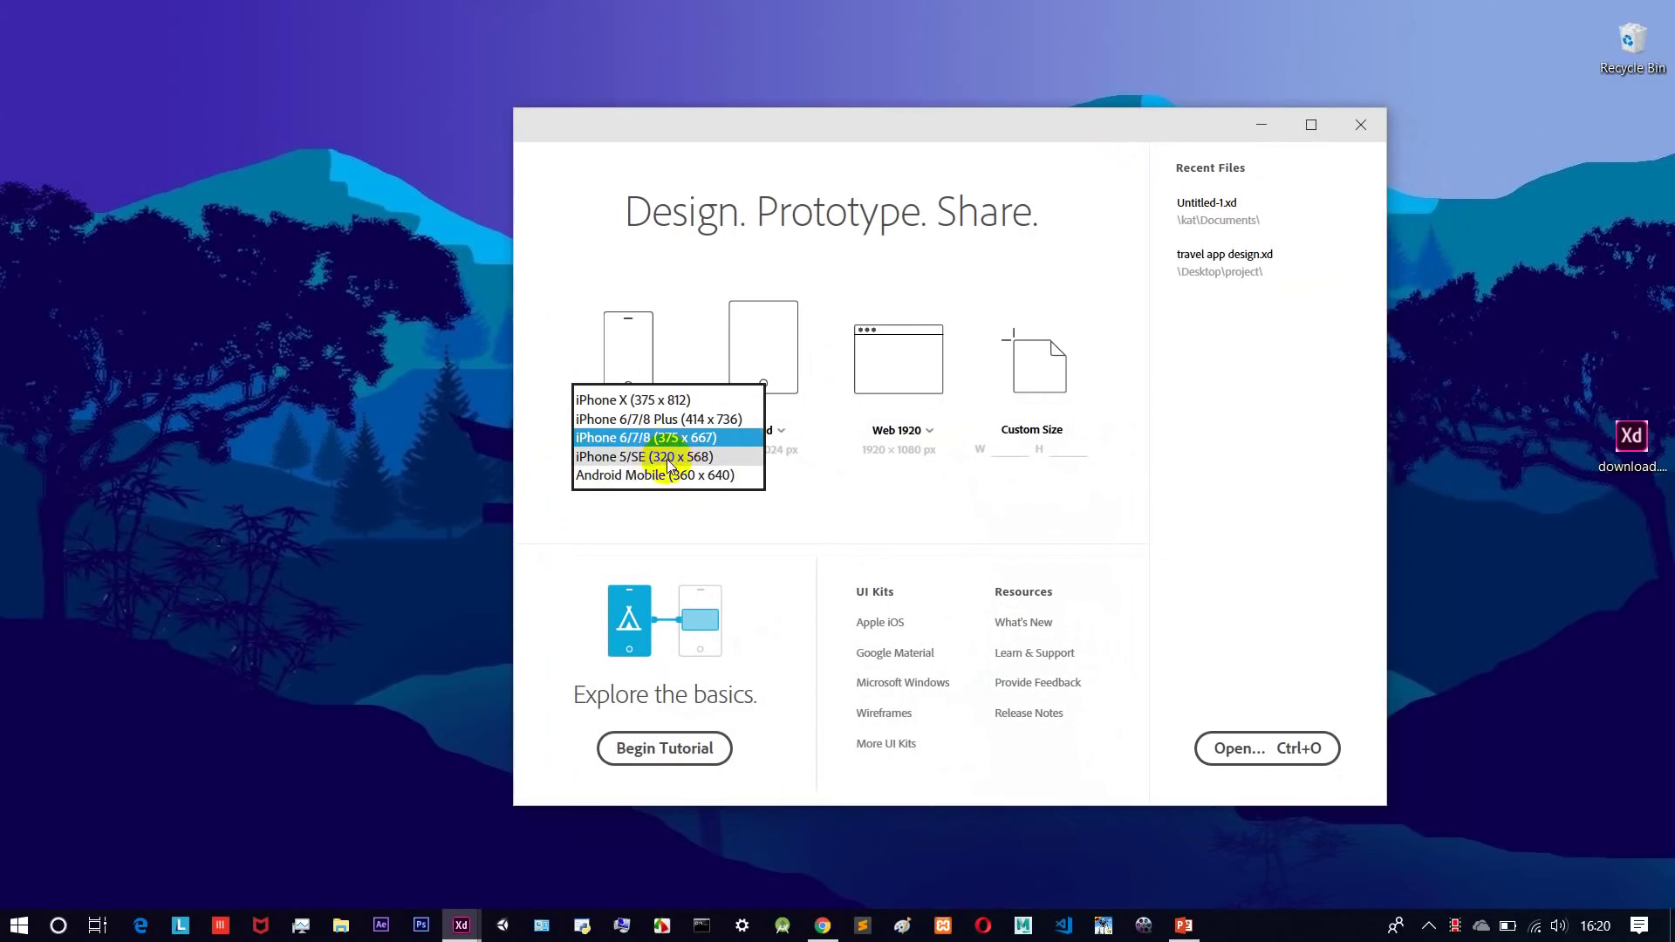
click(1274, 426)
click(904, 382)
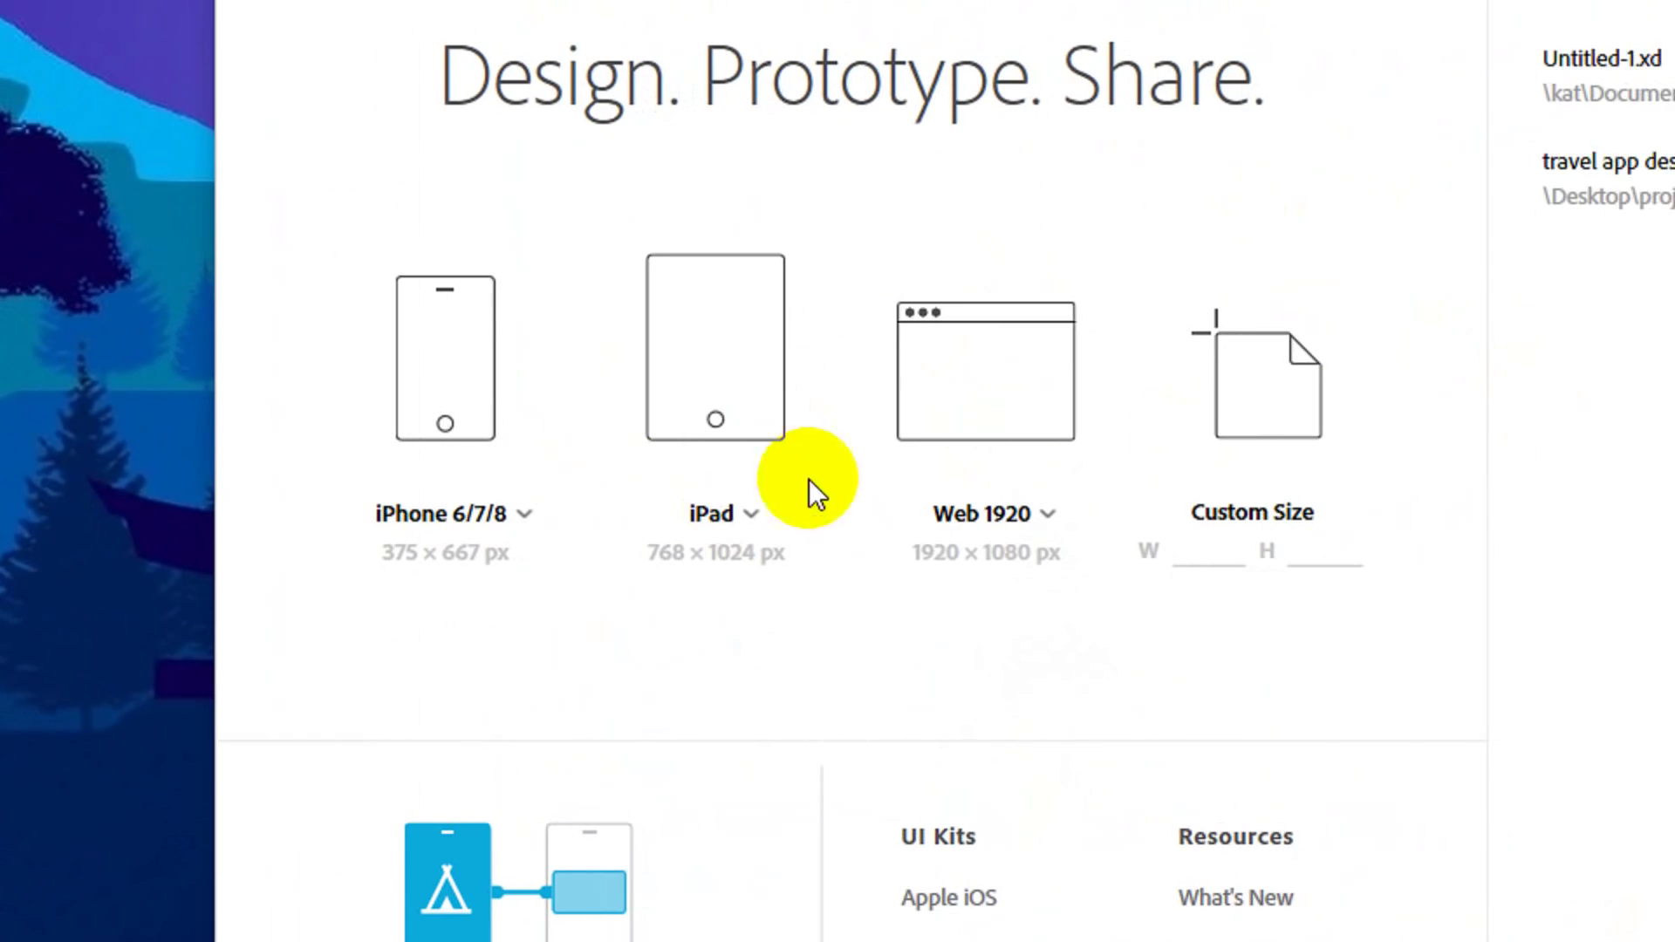
click(1034, 520)
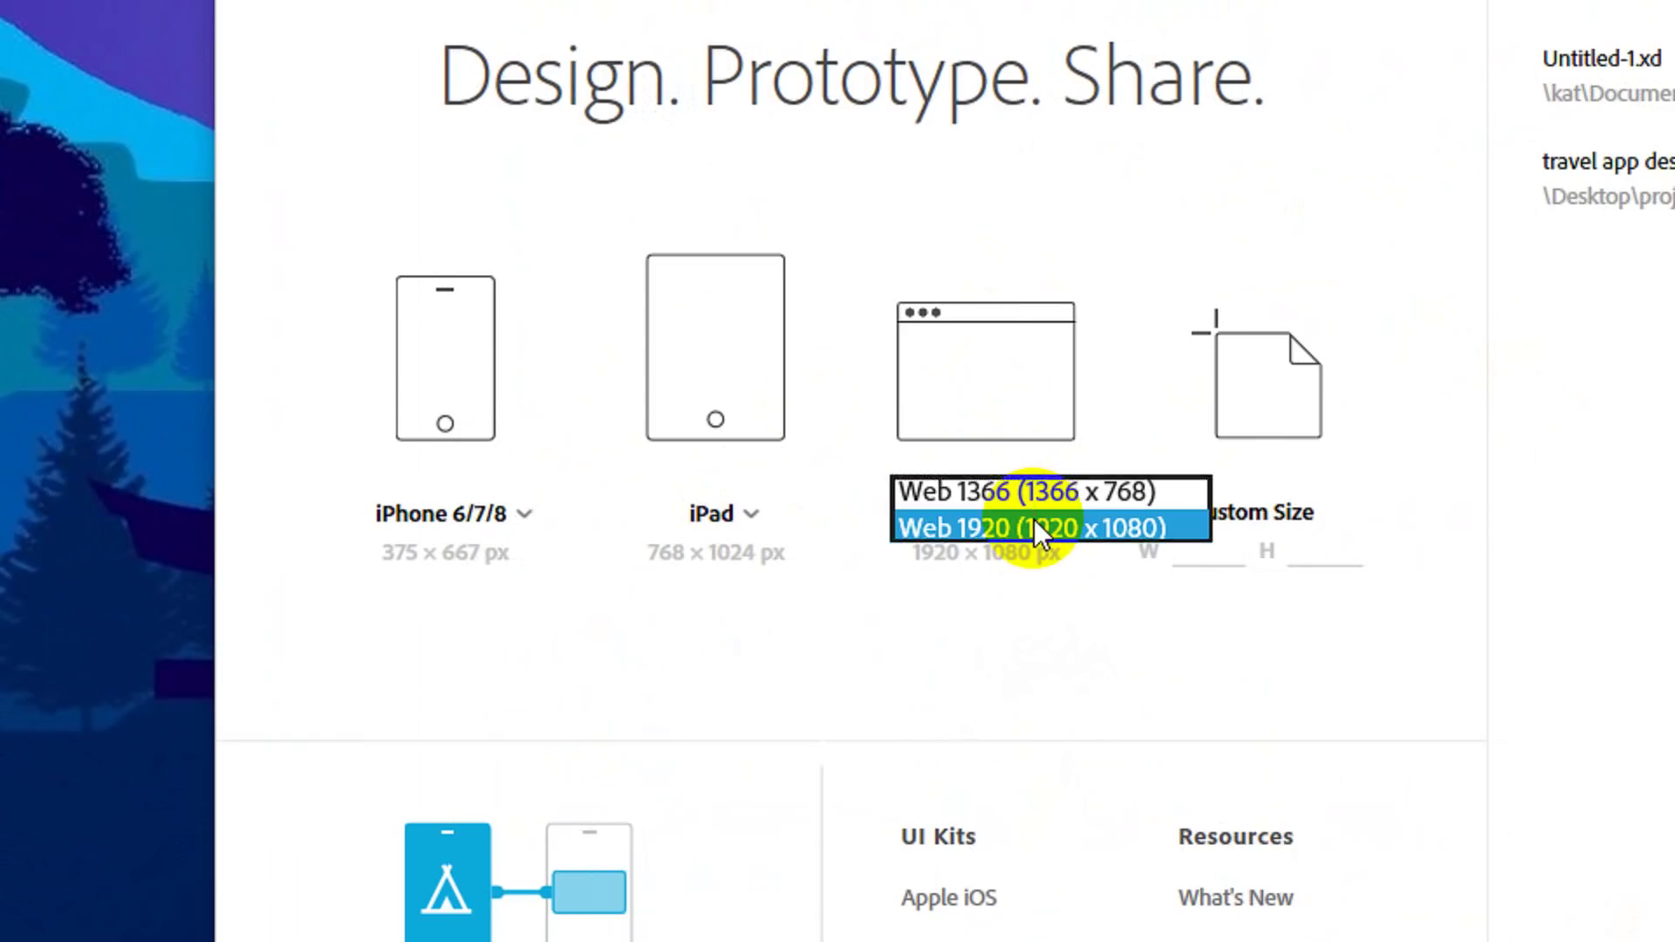
click(1076, 694)
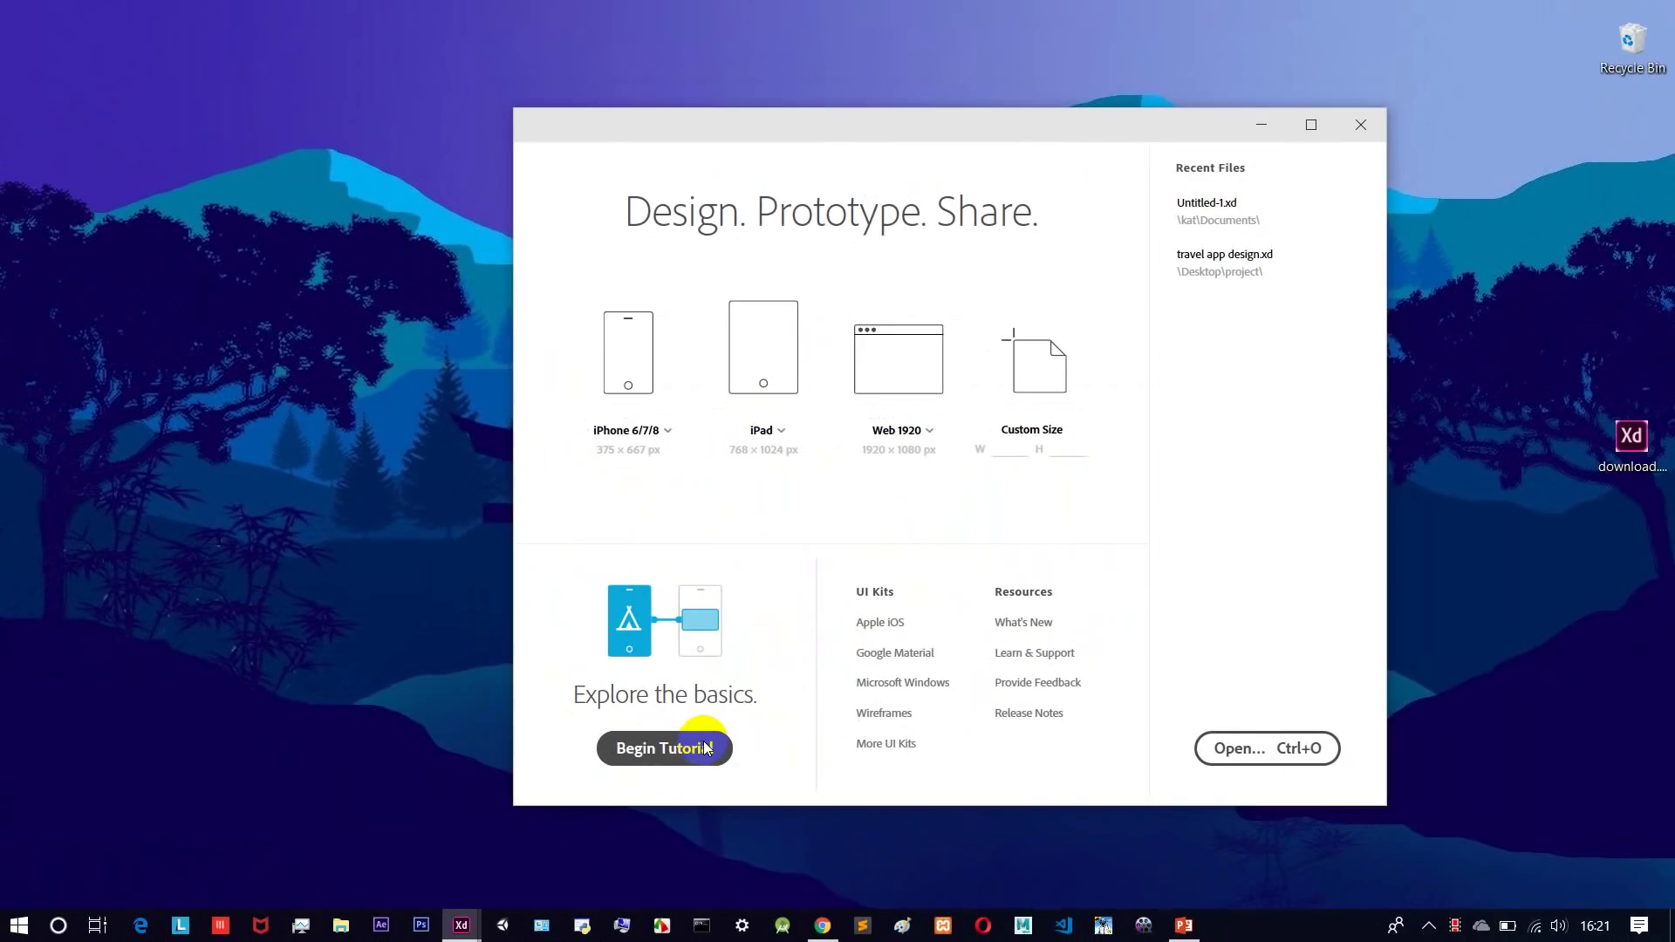
Open the XD Tutorial document maximized and pan across its artboards.
click(399, 724)
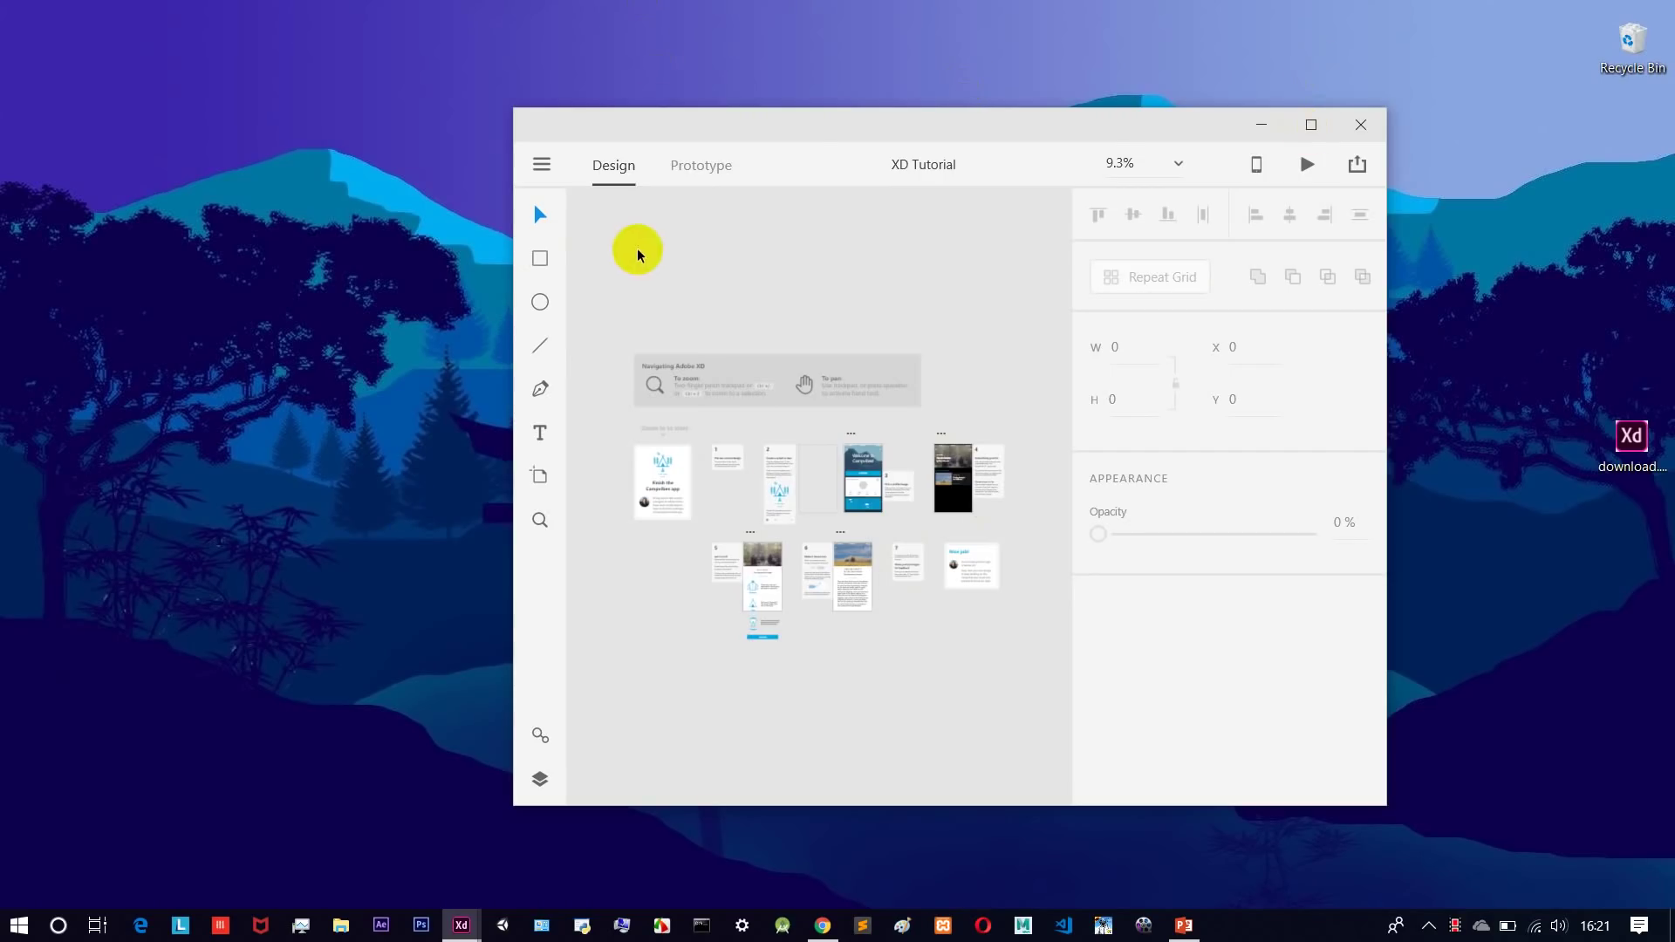
click(1311, 124)
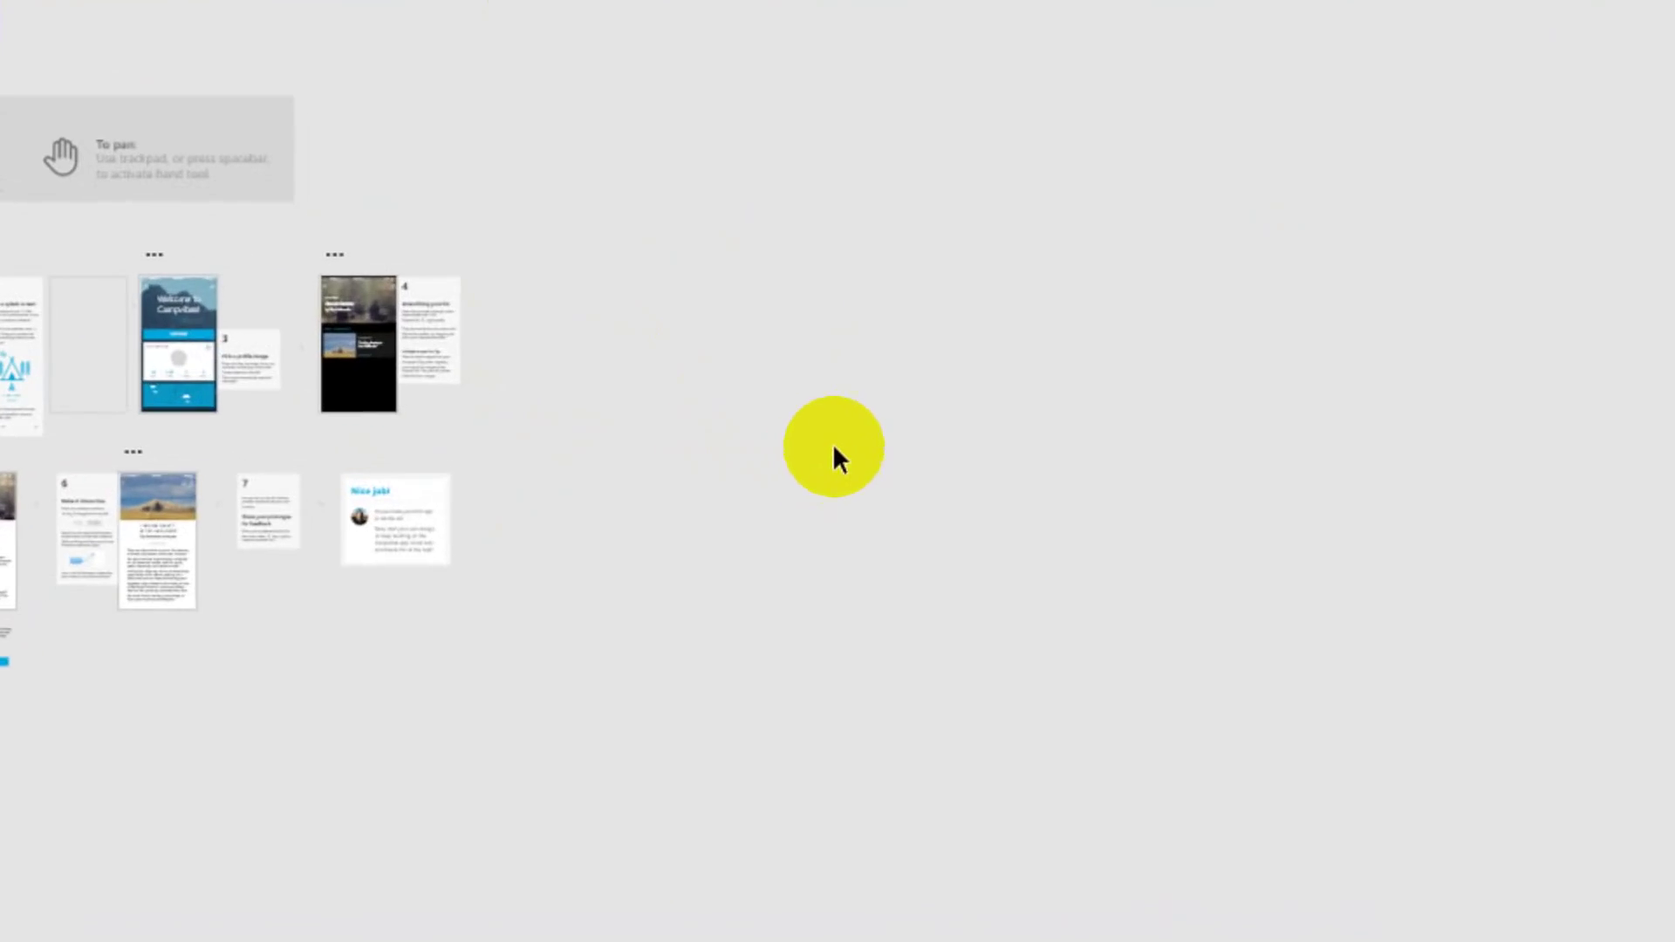
key(space)
drag(695, 453, 1320, 520)
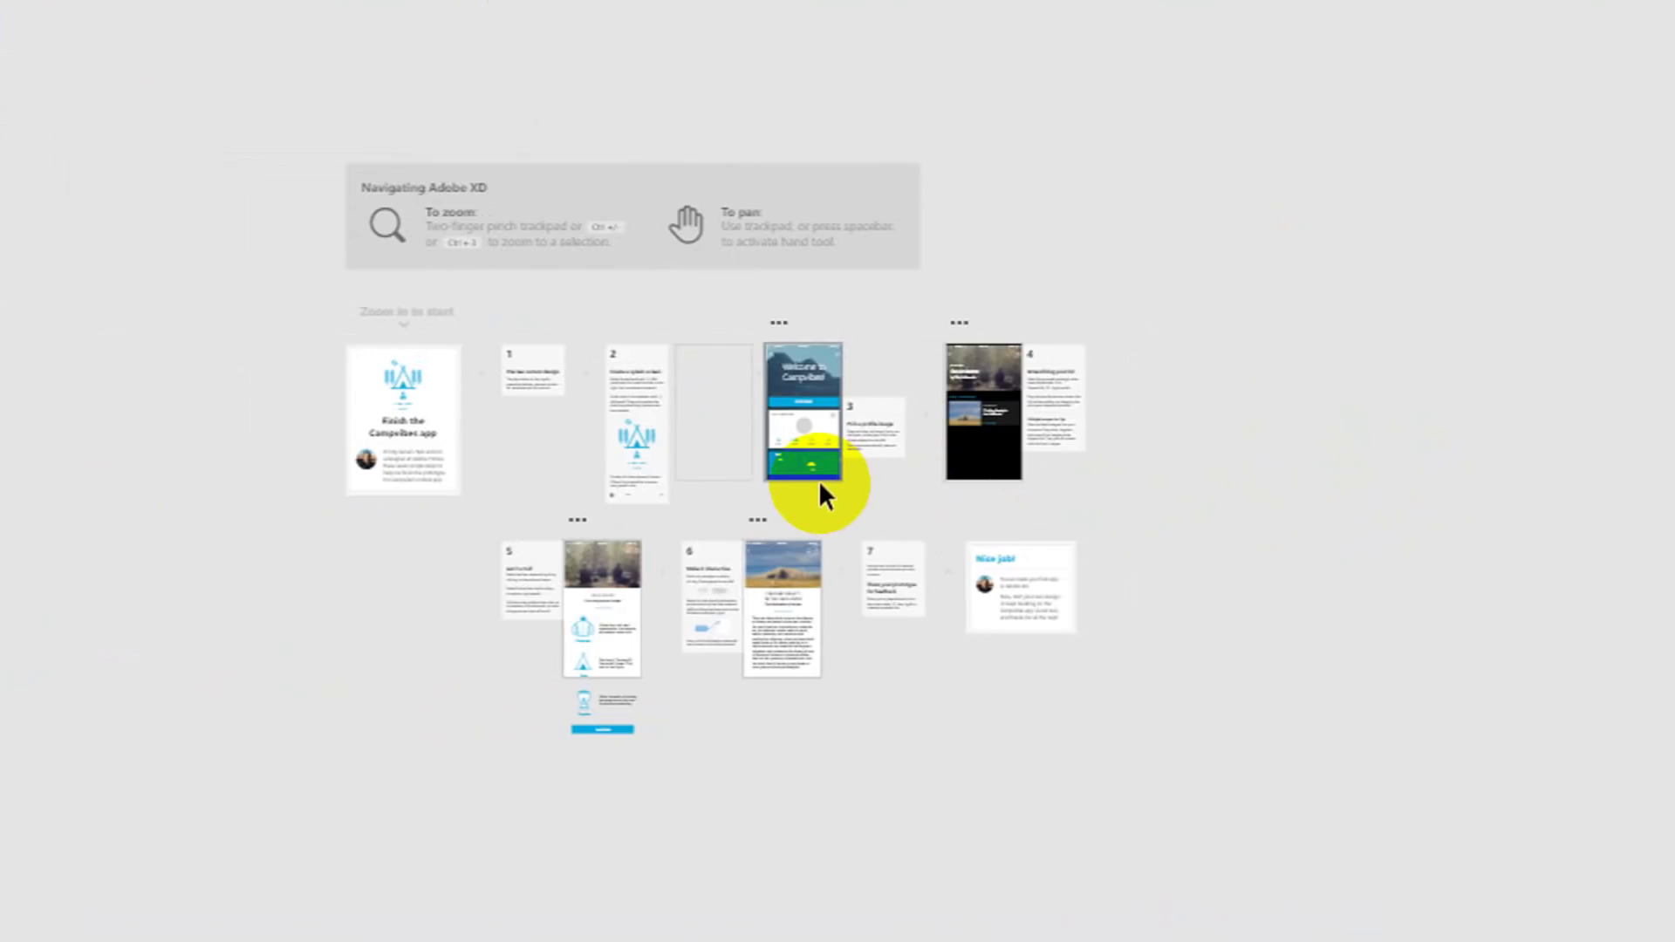
Zoom in and out over the tutorial, then pan to the 'Finish the Campvibes app' artboard.
scroll(820, 487, up, 3)
scroll(820, 486, down, 2)
scroll(818, 480, up, 2)
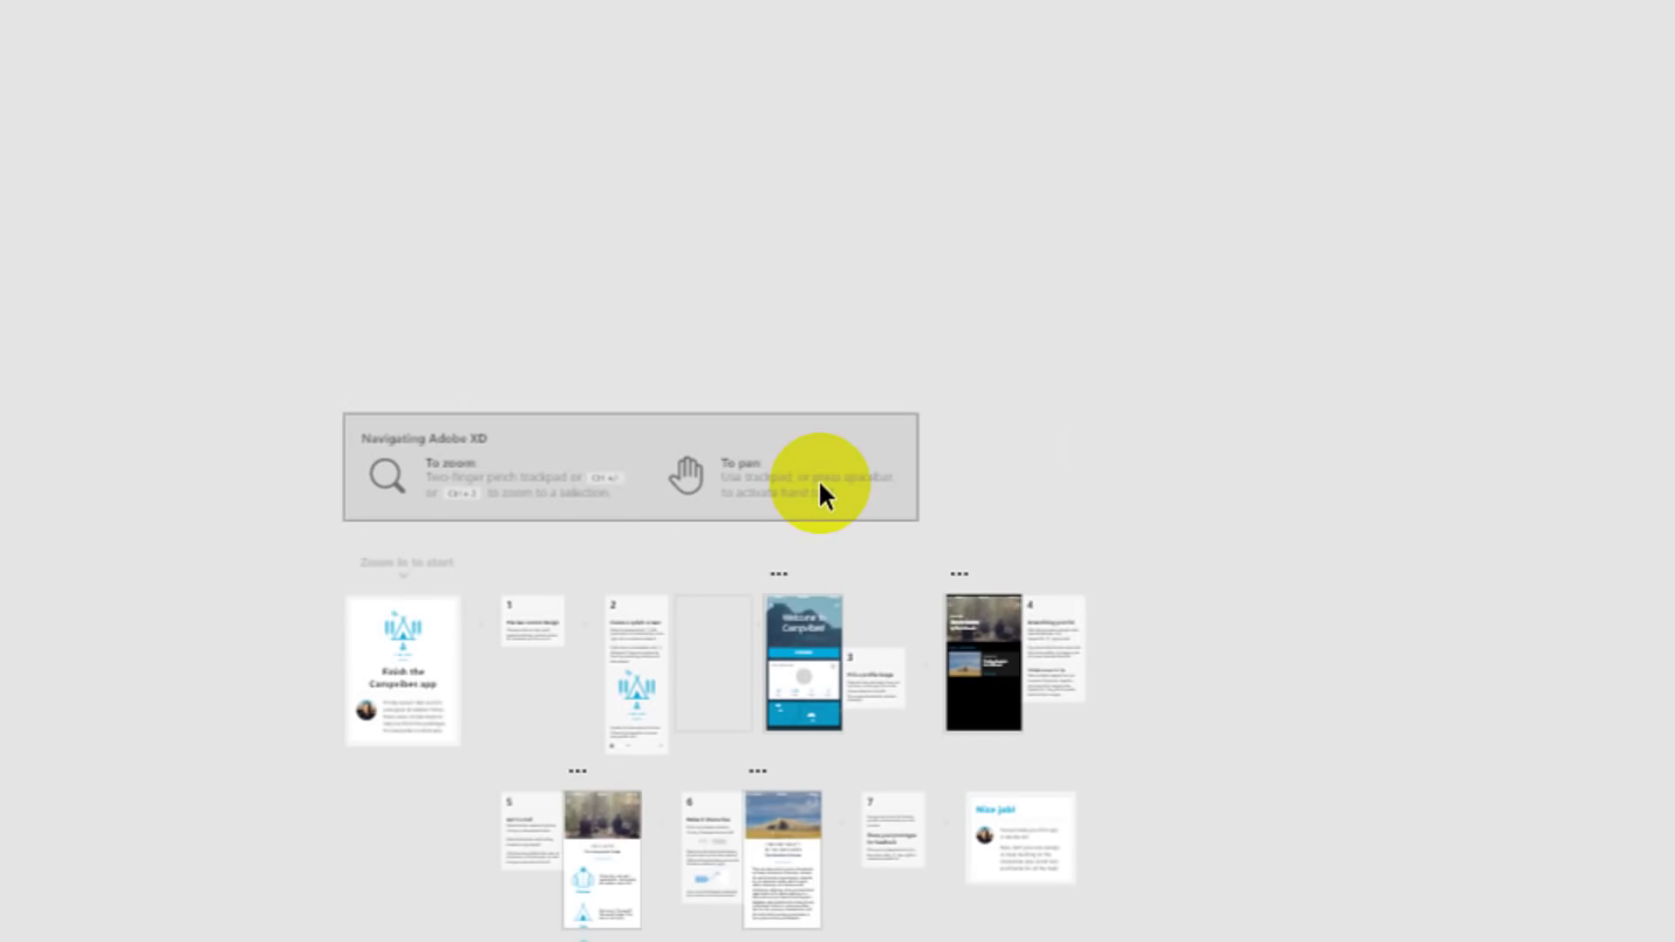
scroll(818, 480, down, 3)
scroll(819, 479, up, 1)
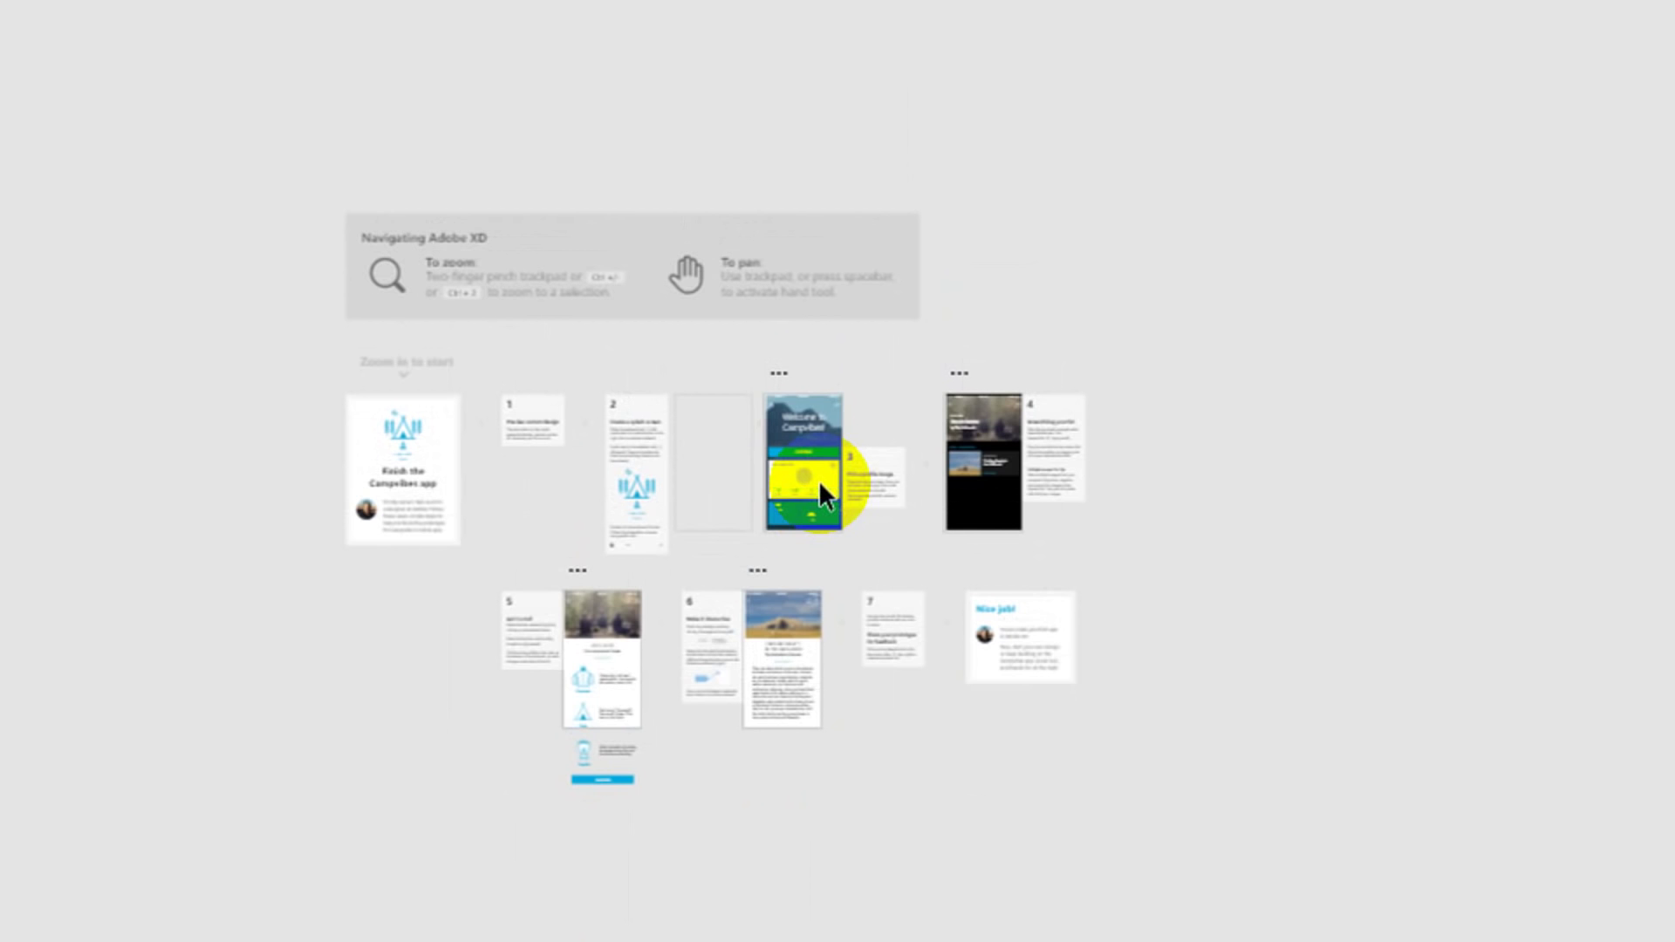
scroll(819, 480, up, 6)
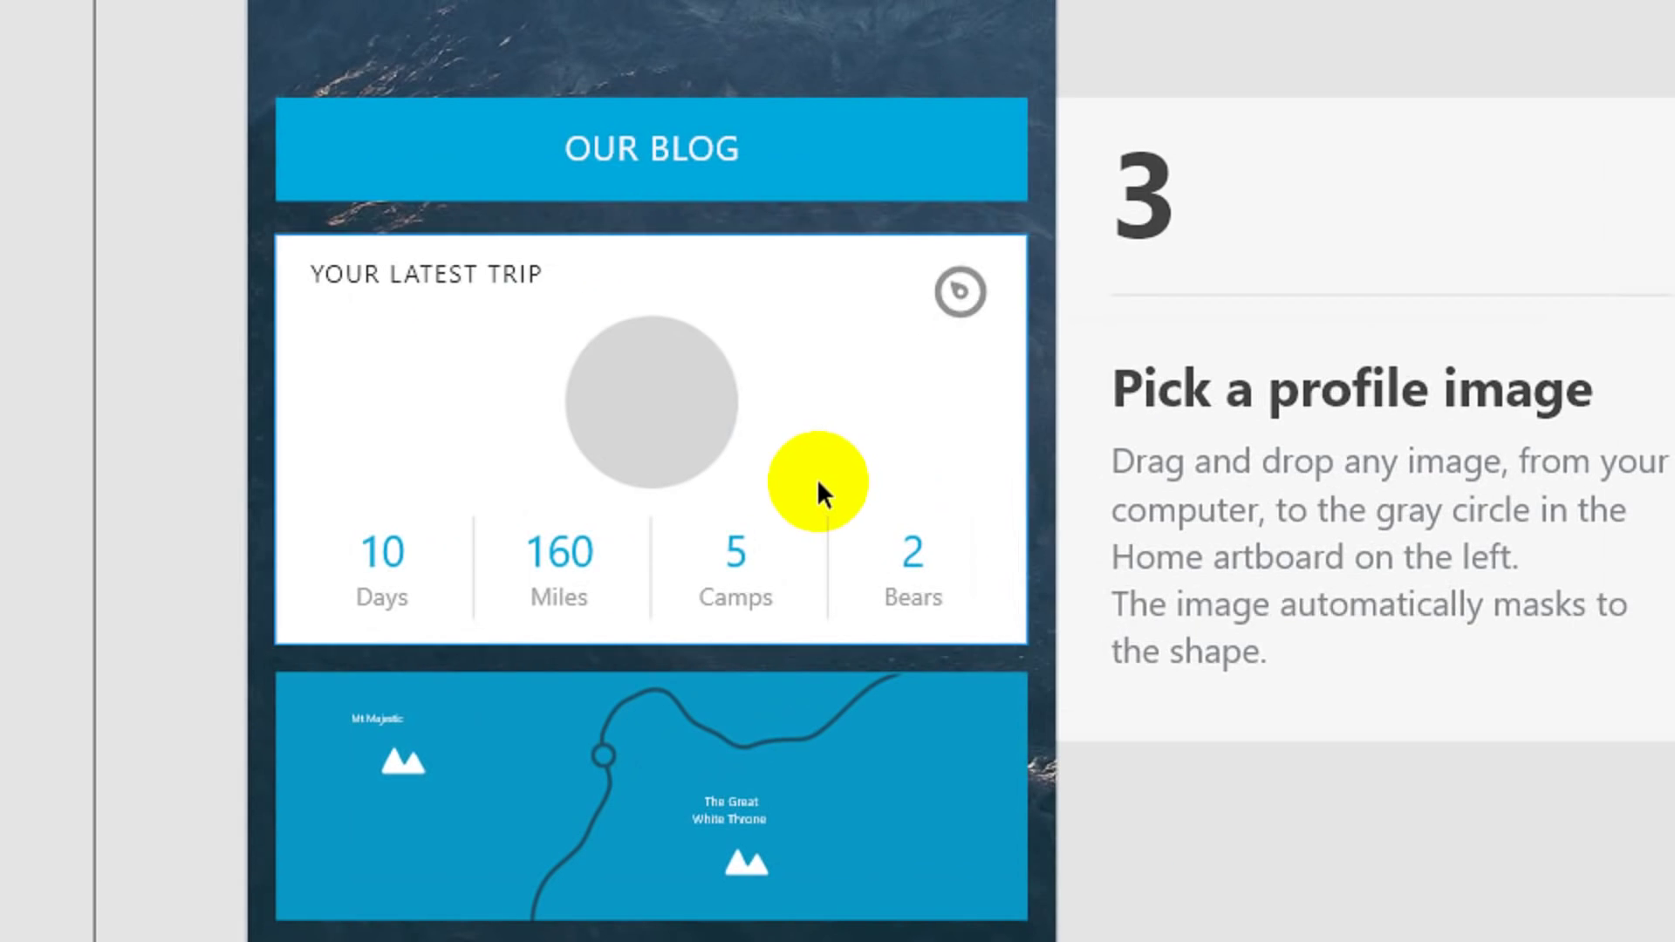
scroll(819, 475, down, 6)
scroll(819, 473, up, 2)
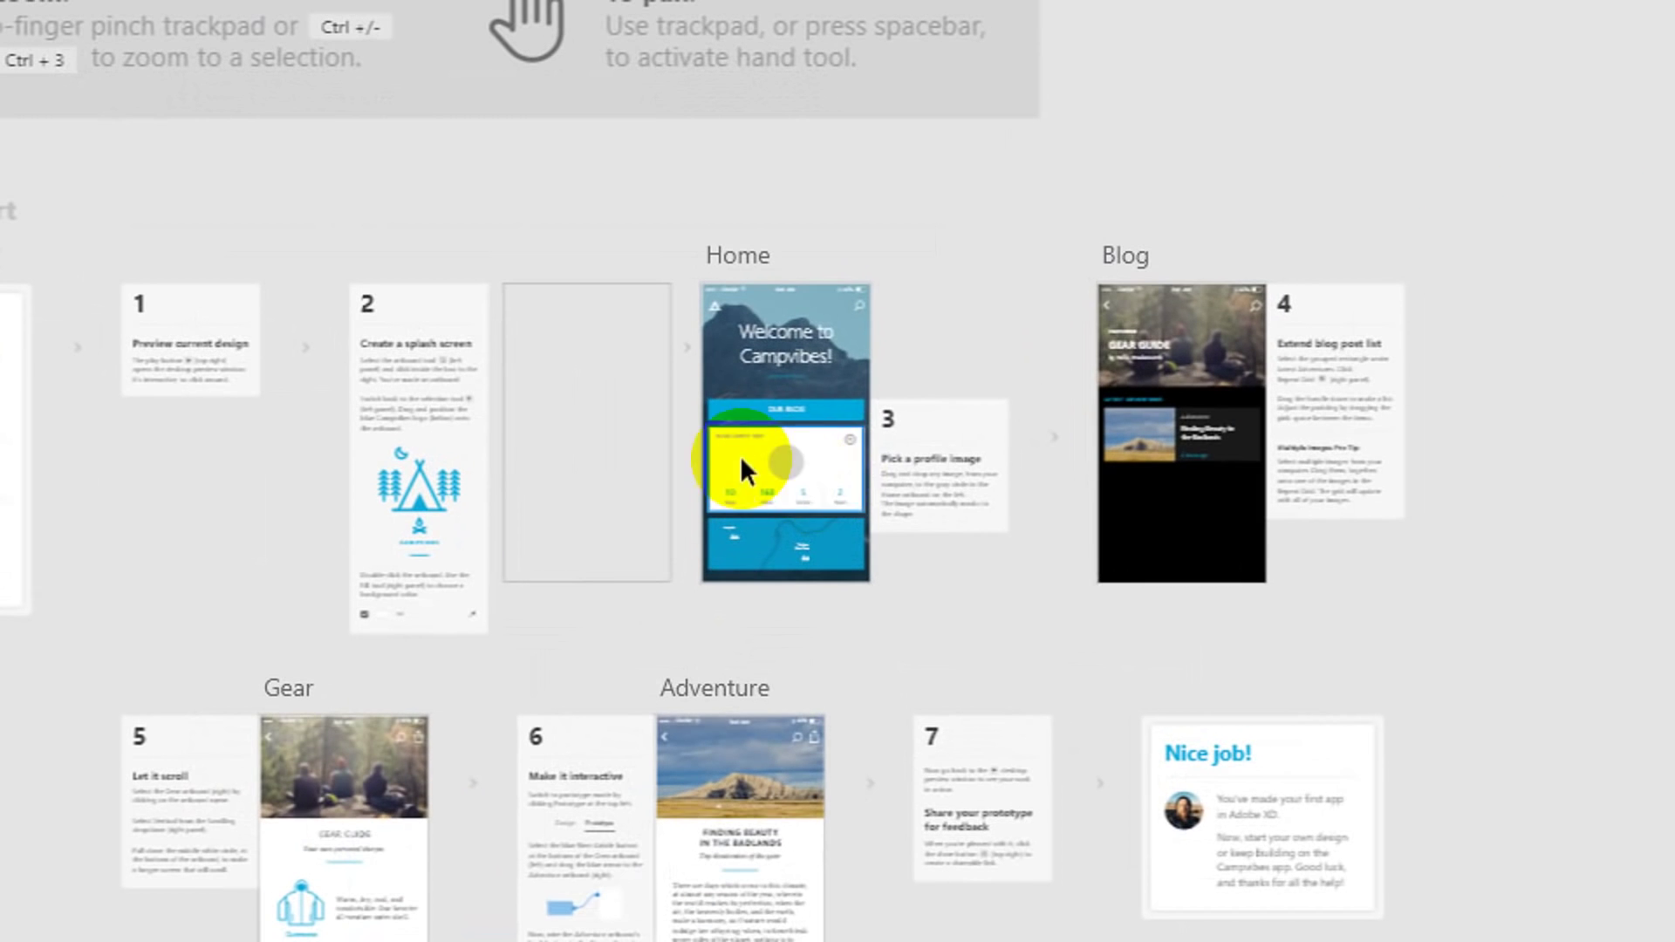
drag(318, 471, 502, 553)
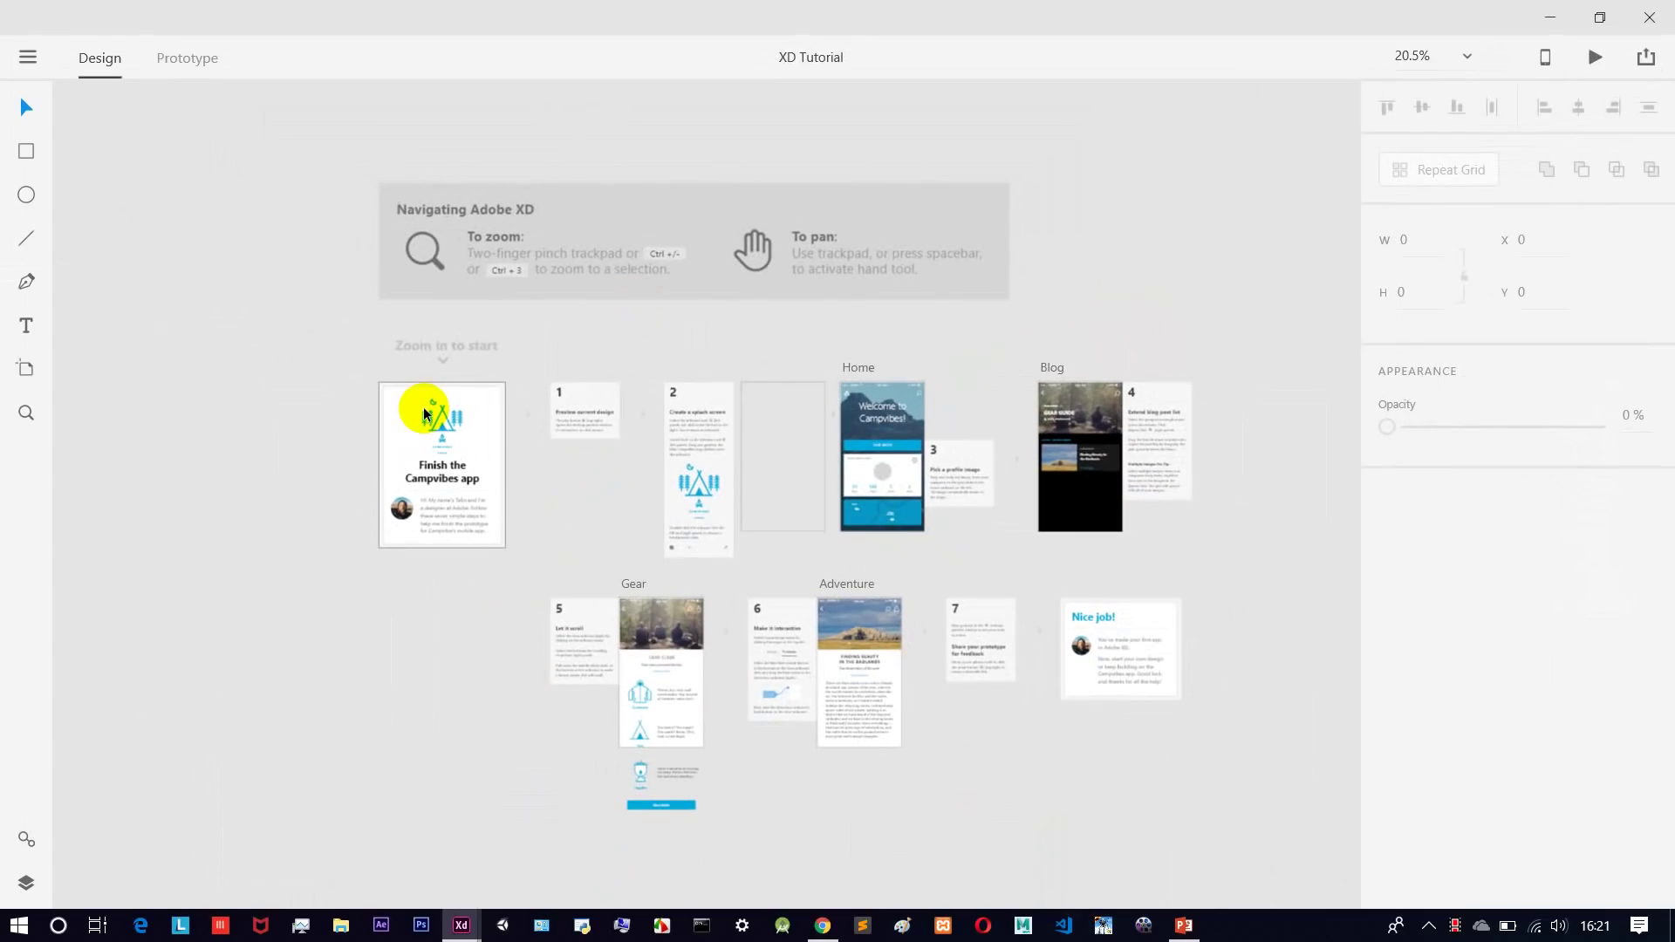
scroll(425, 413, down, 3)
scroll(422, 408, up, 3)
scroll(430, 404, down, 1)
scroll(430, 411, up, 1)
scroll(525, 412, up, 5)
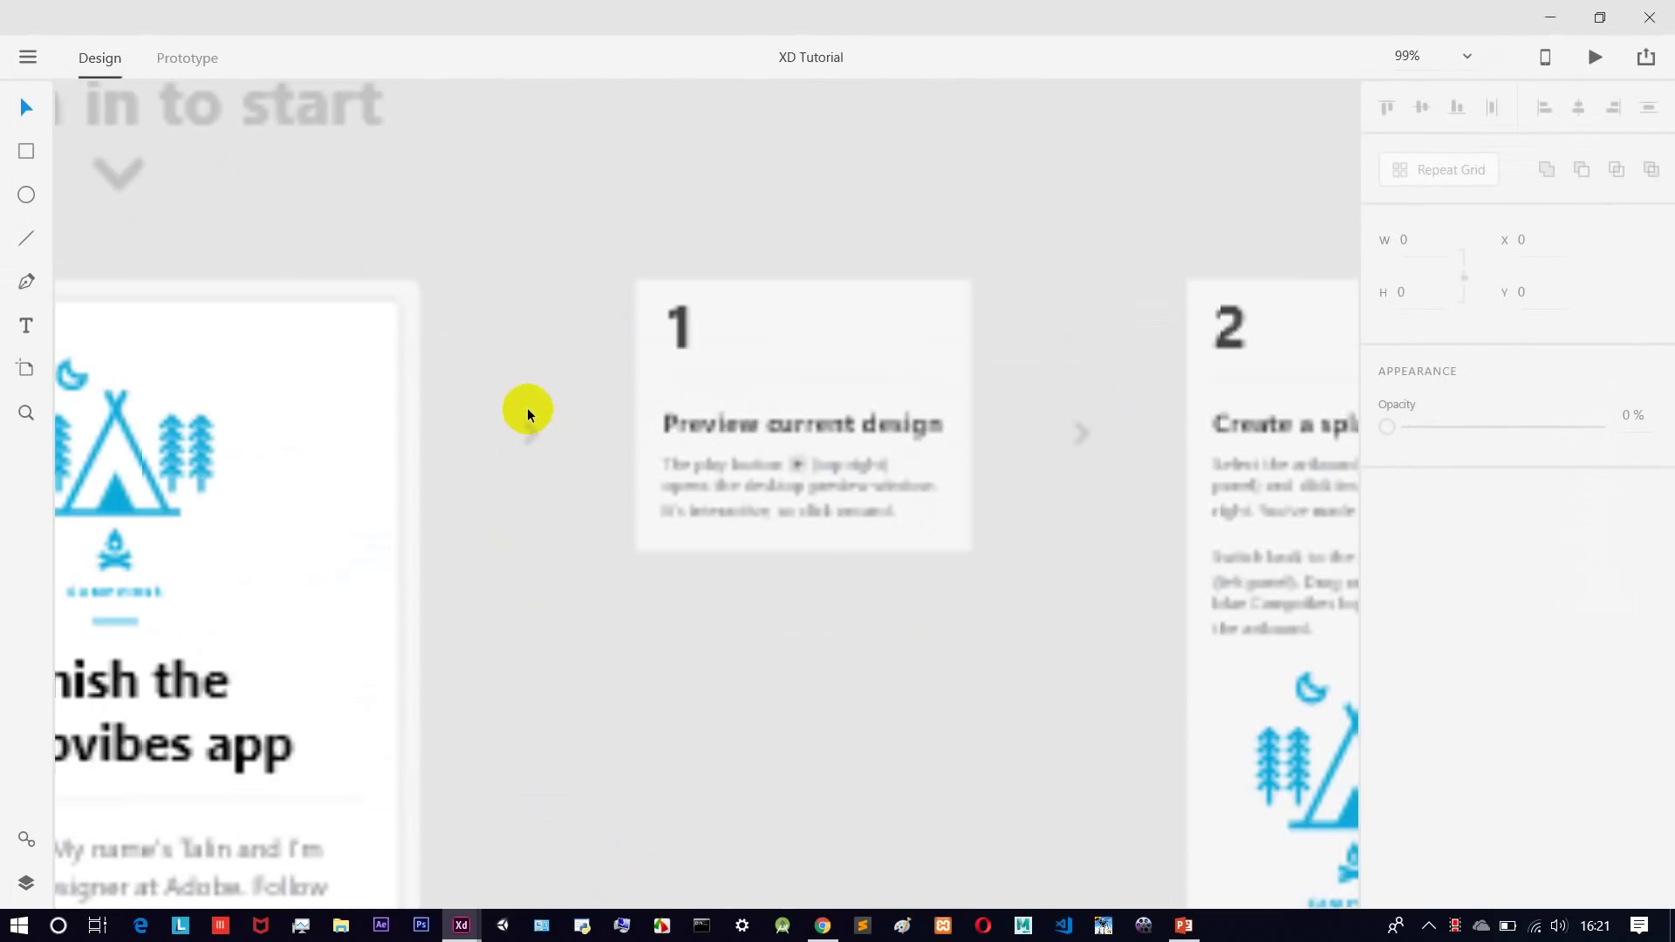
scroll(527, 414, down, 4)
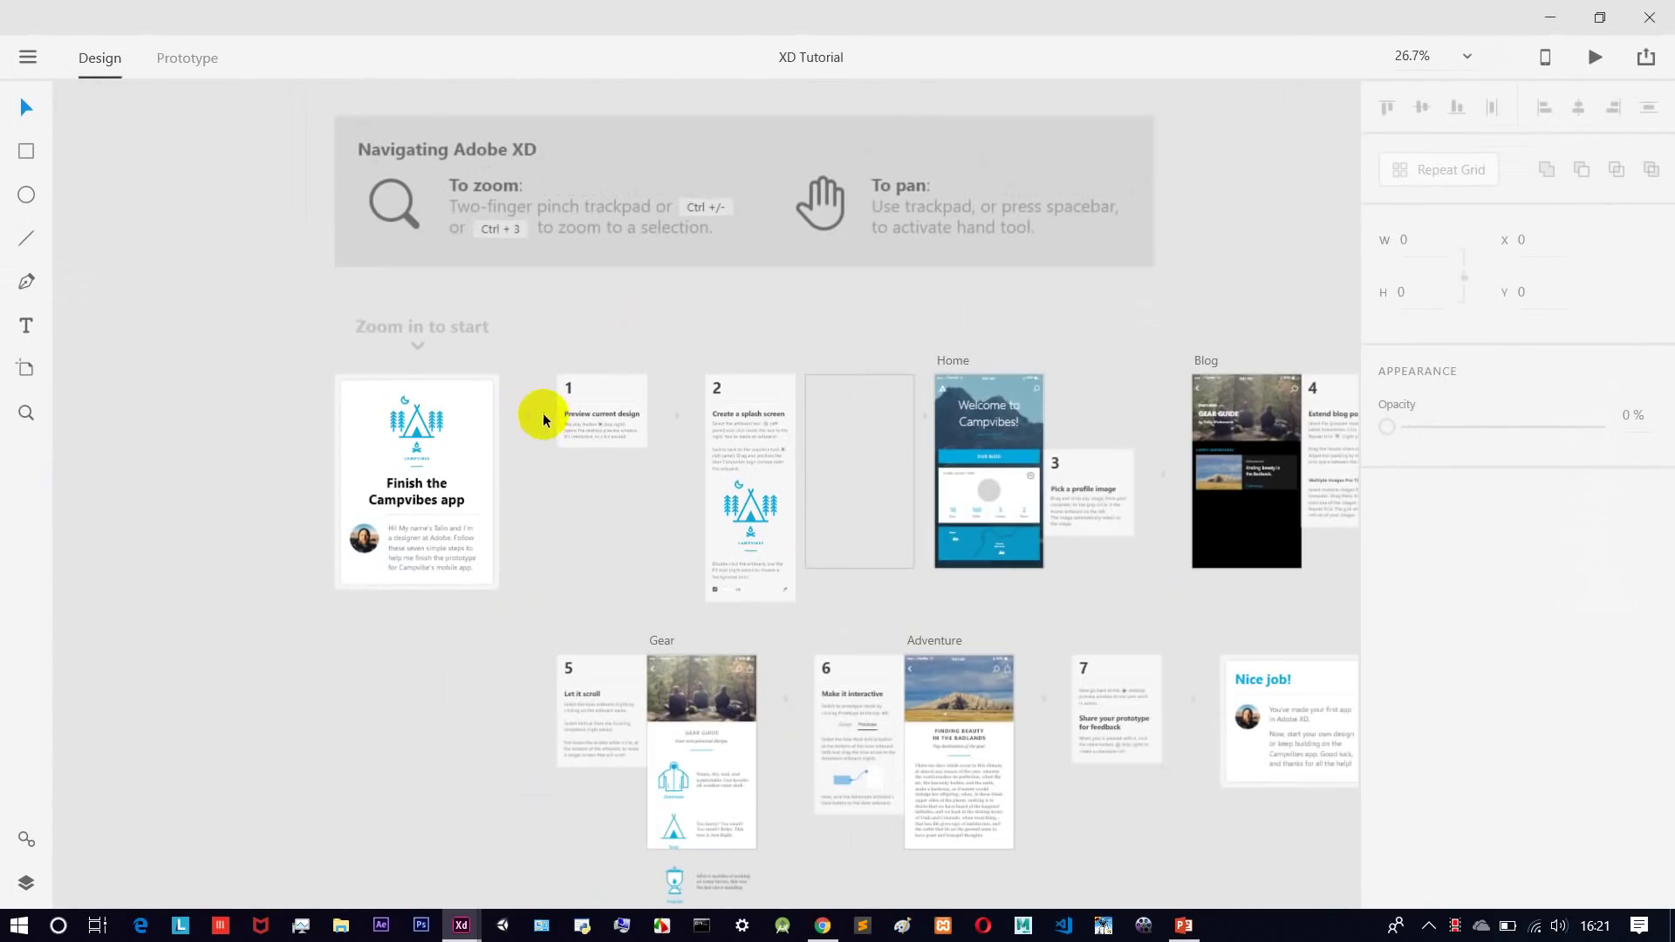
drag(619, 485, 441, 456)
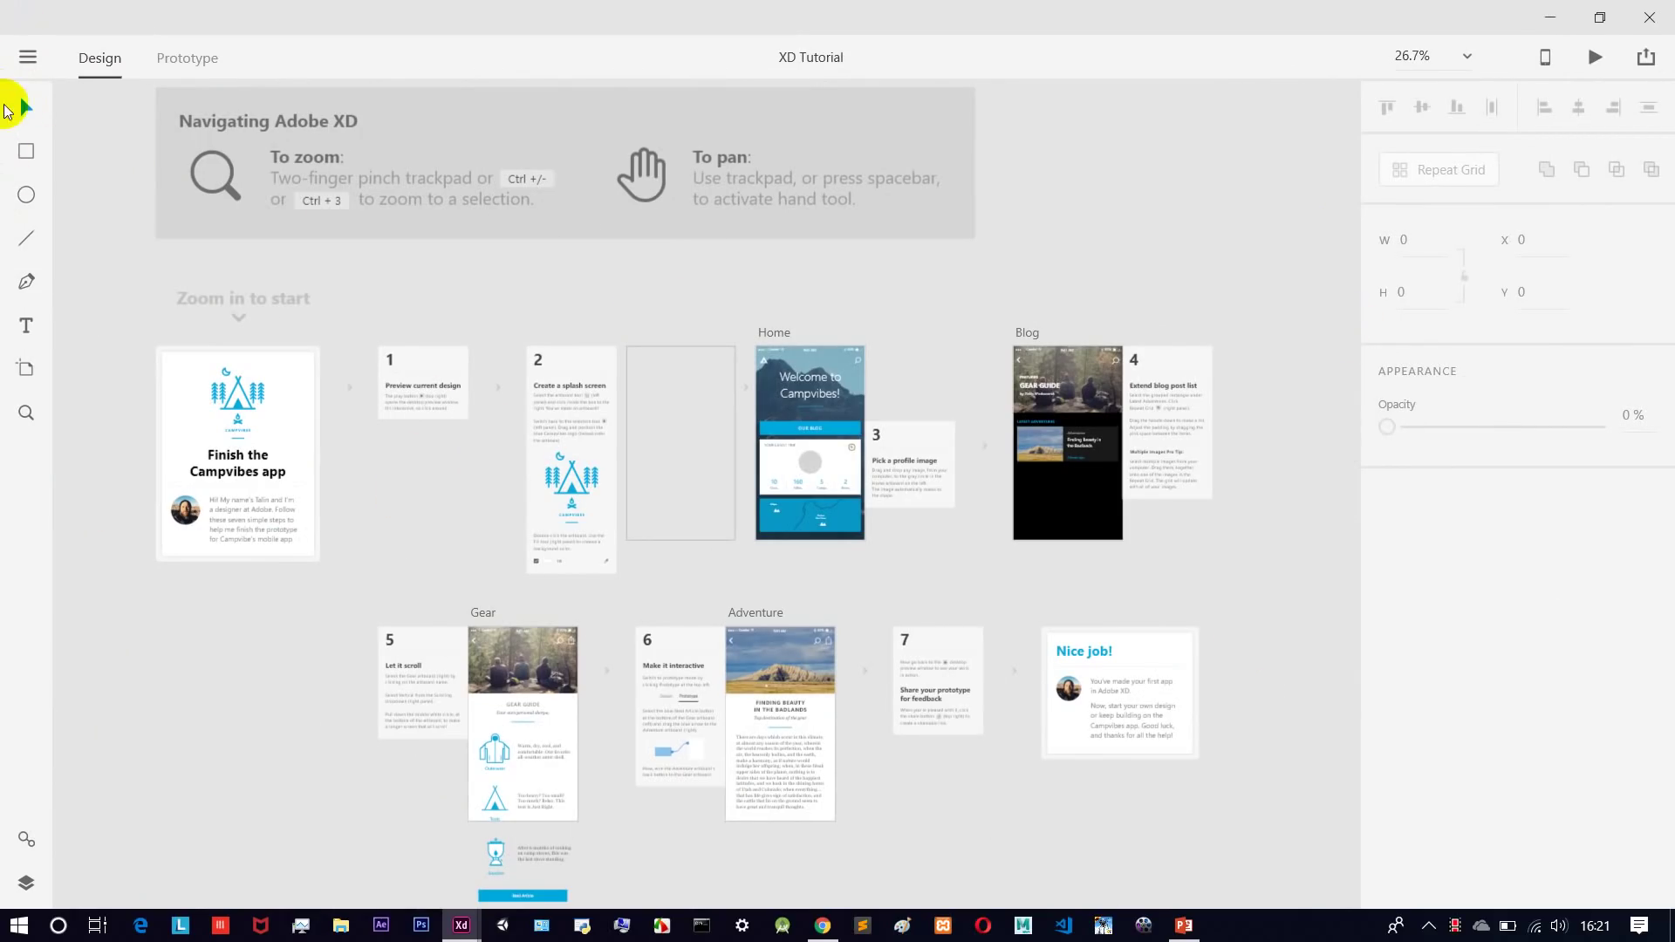
click(27, 154)
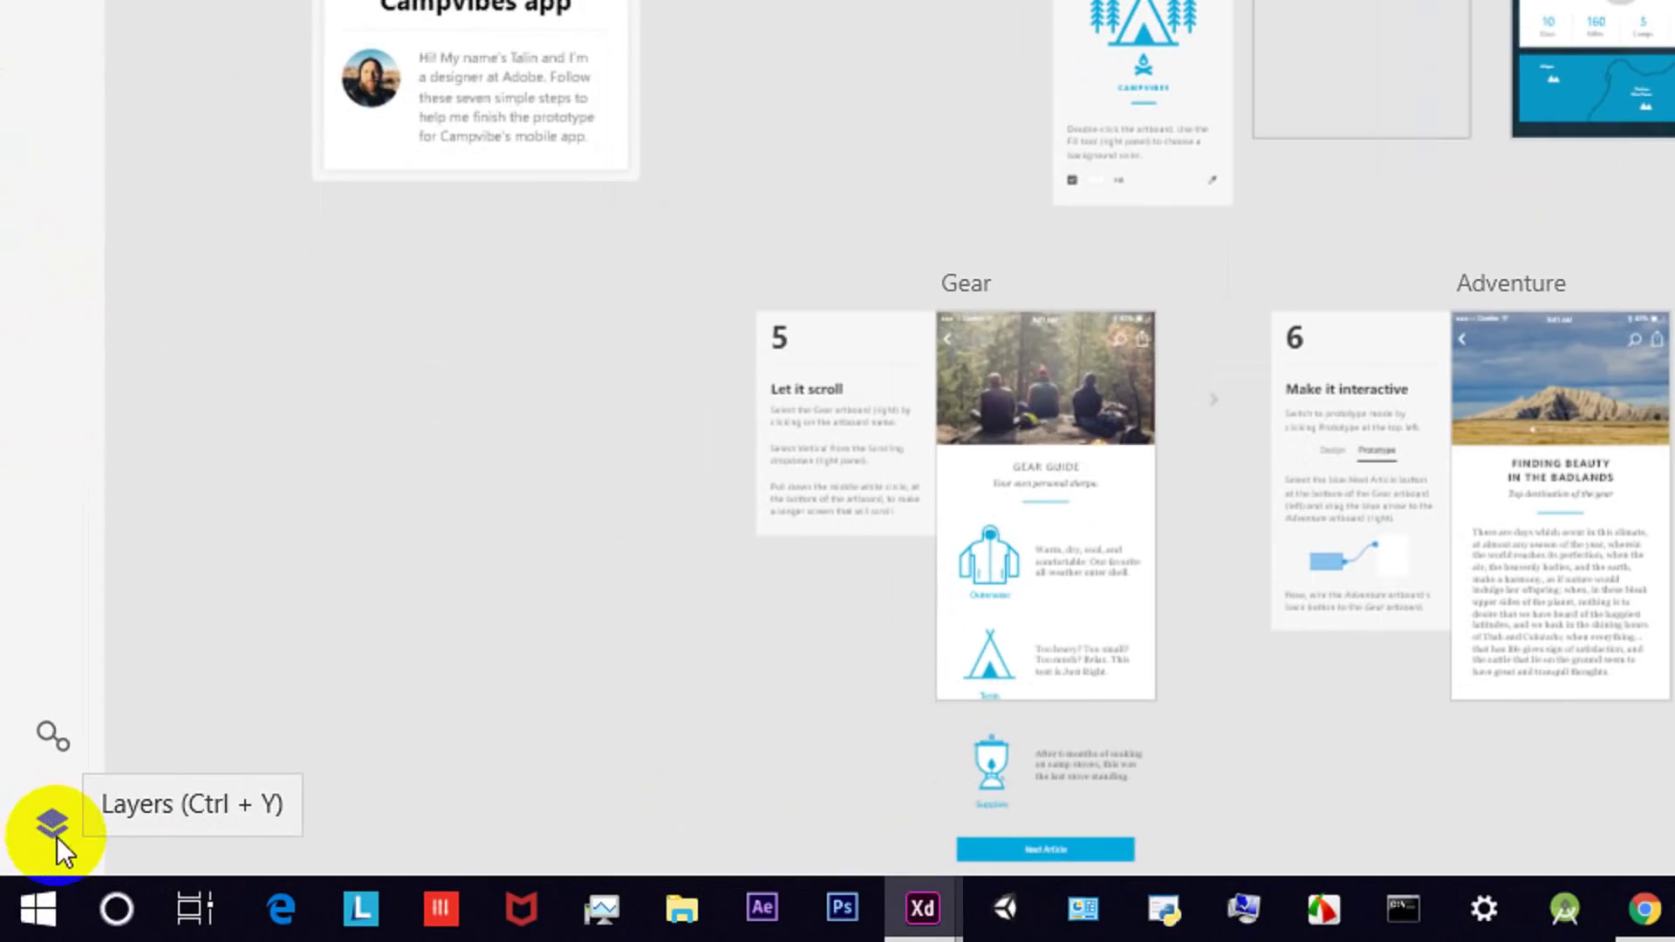
View the Layers list, then show the empty Assets panel with Colors, Character Styles and Symbols.
click(49, 825)
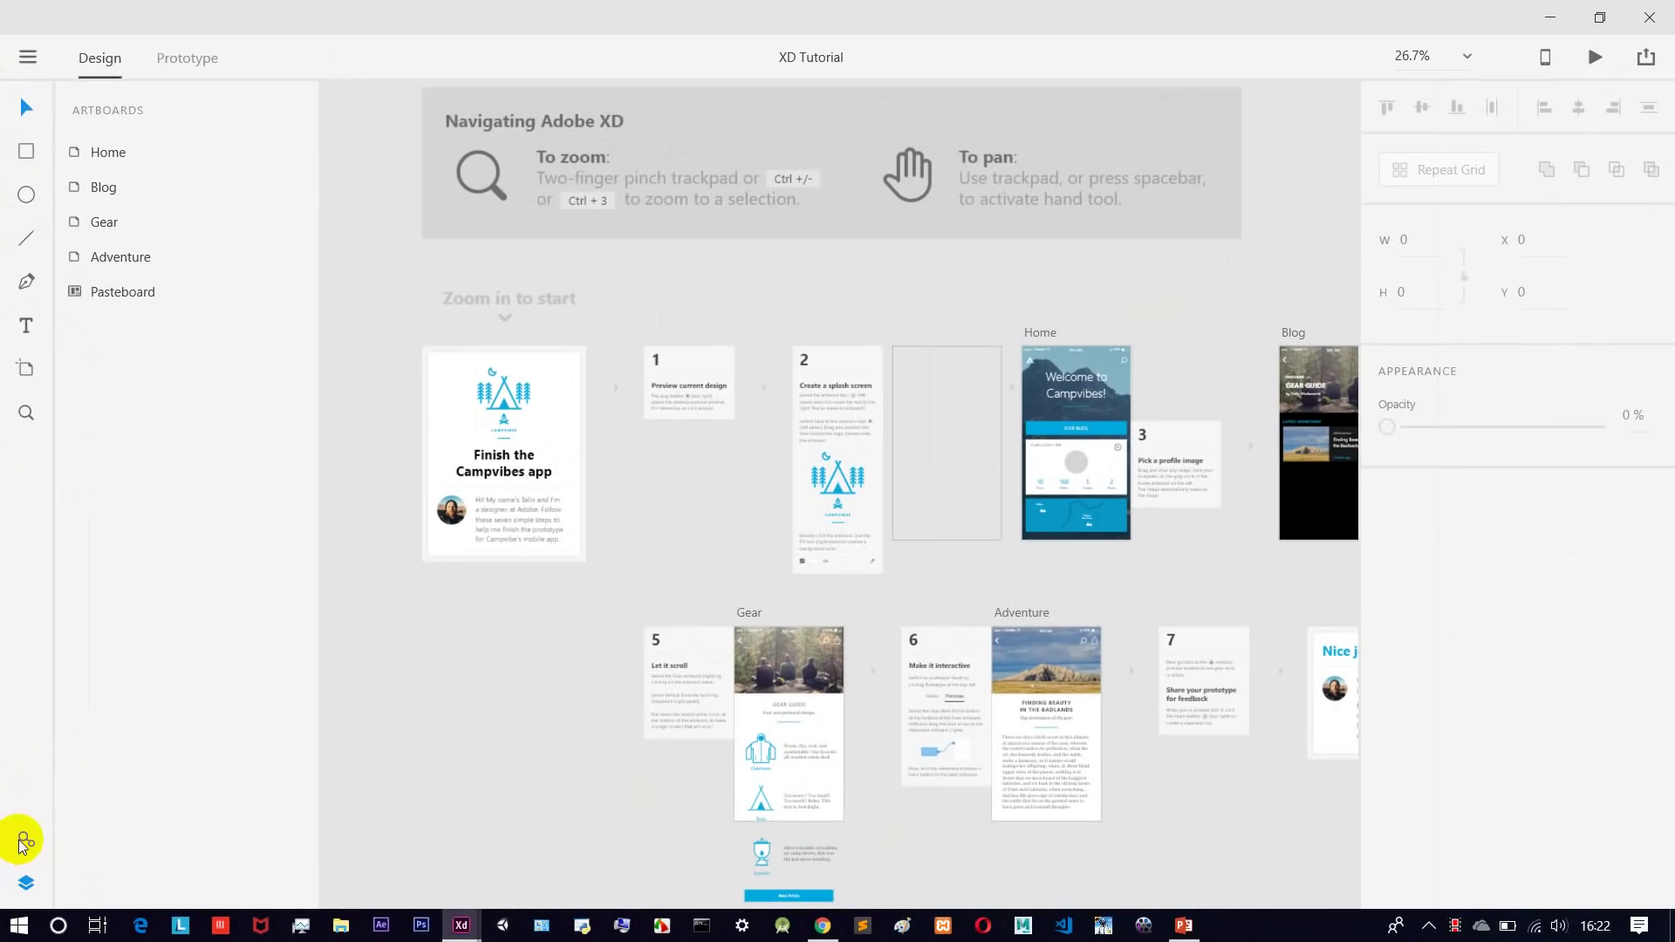
click(28, 883)
click(29, 883)
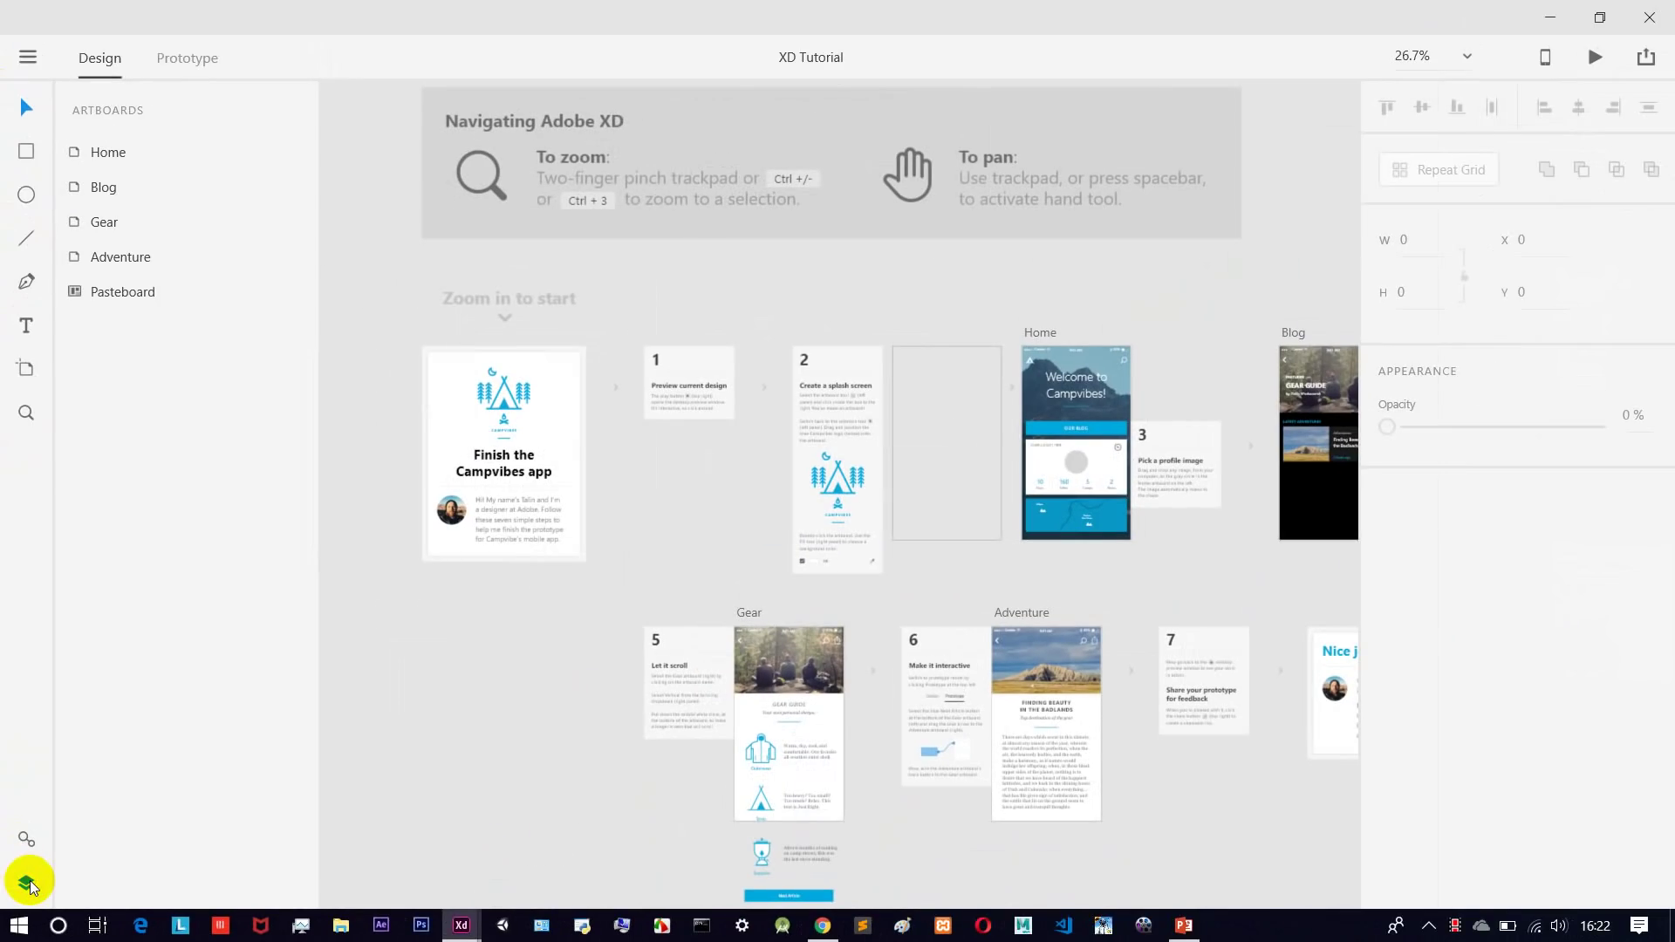
click(27, 841)
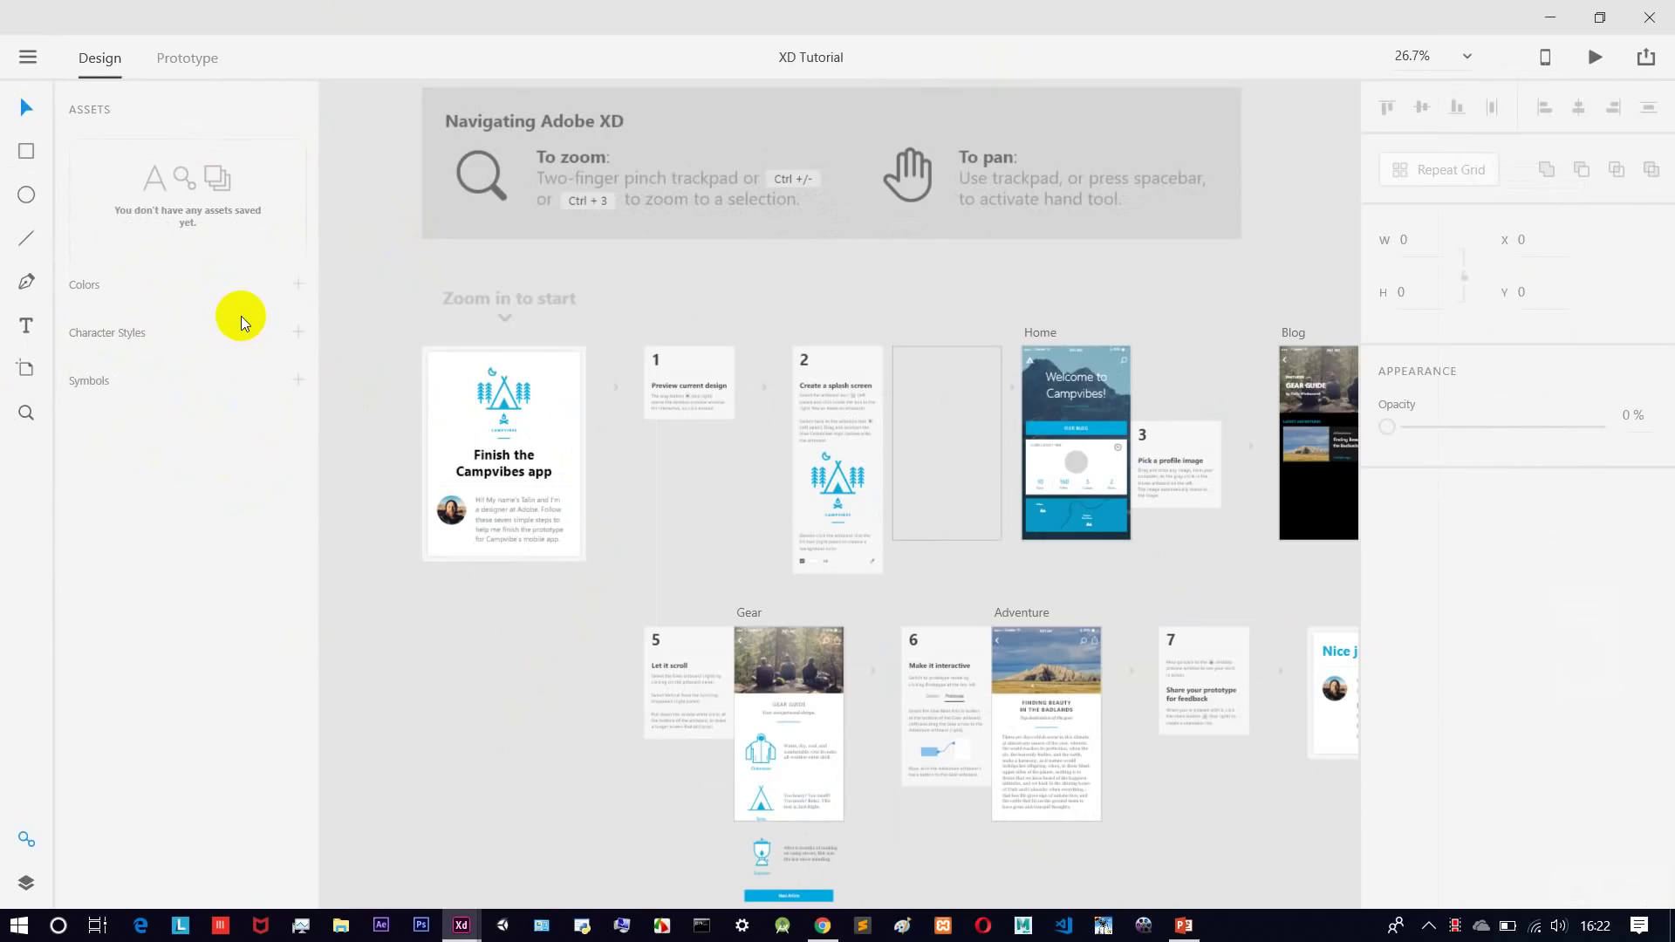
Choose New from the hamburger menu to bring up the new-document start screen.
scroll(709, 379, down, 3)
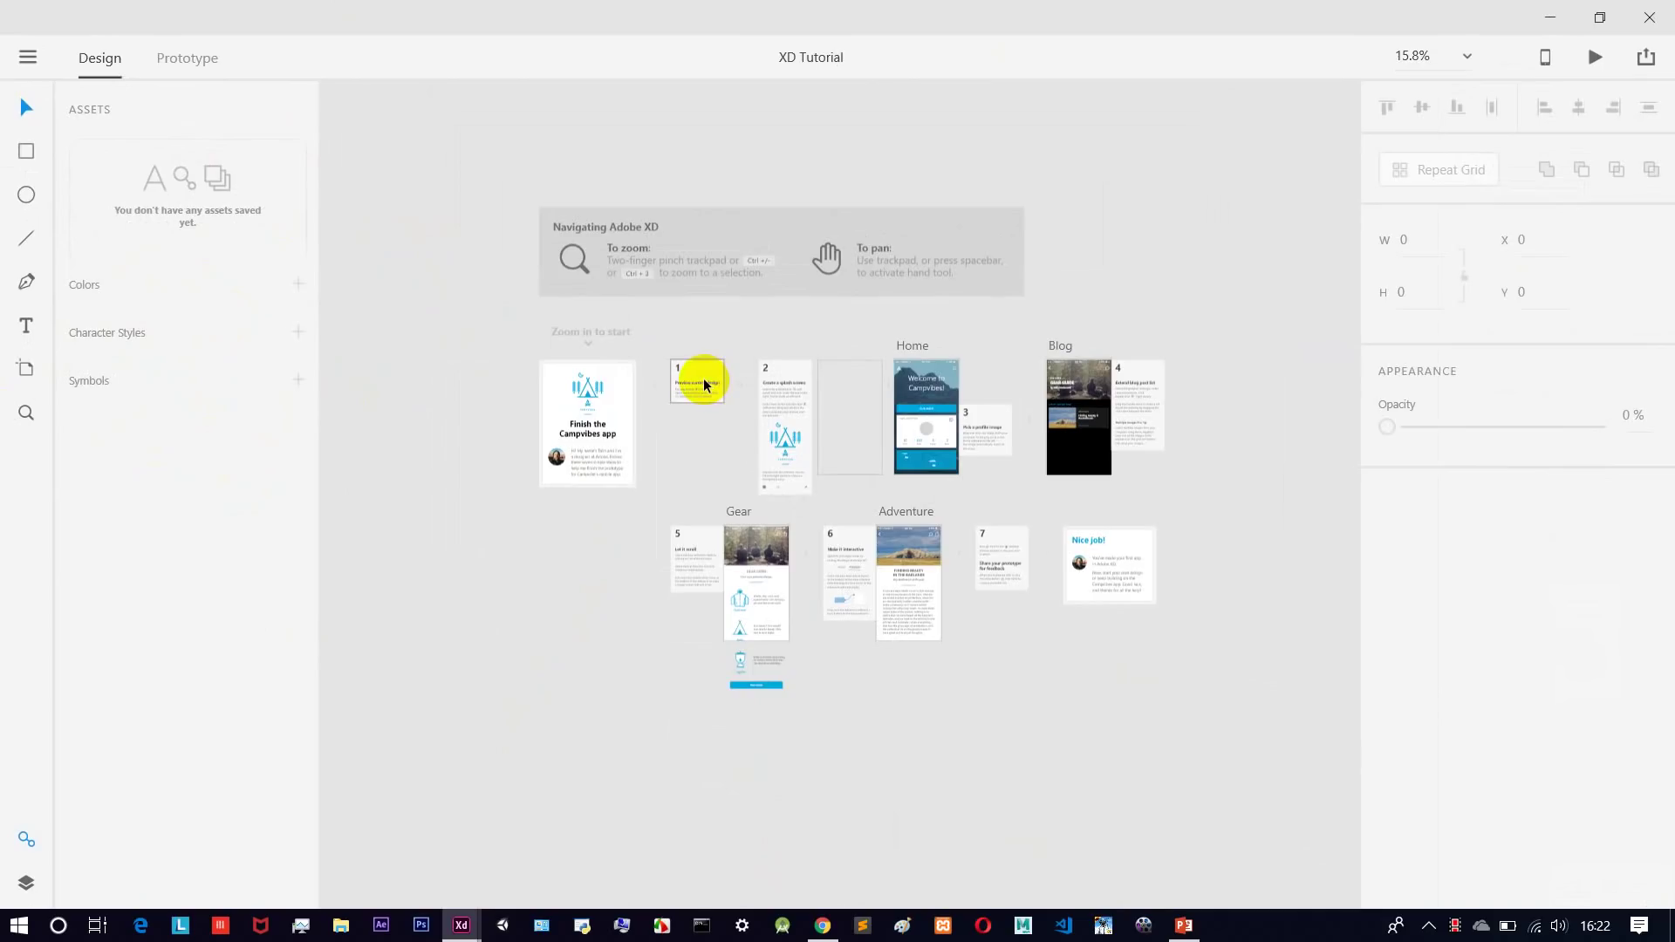
scroll(705, 384, up, 2)
click(29, 55)
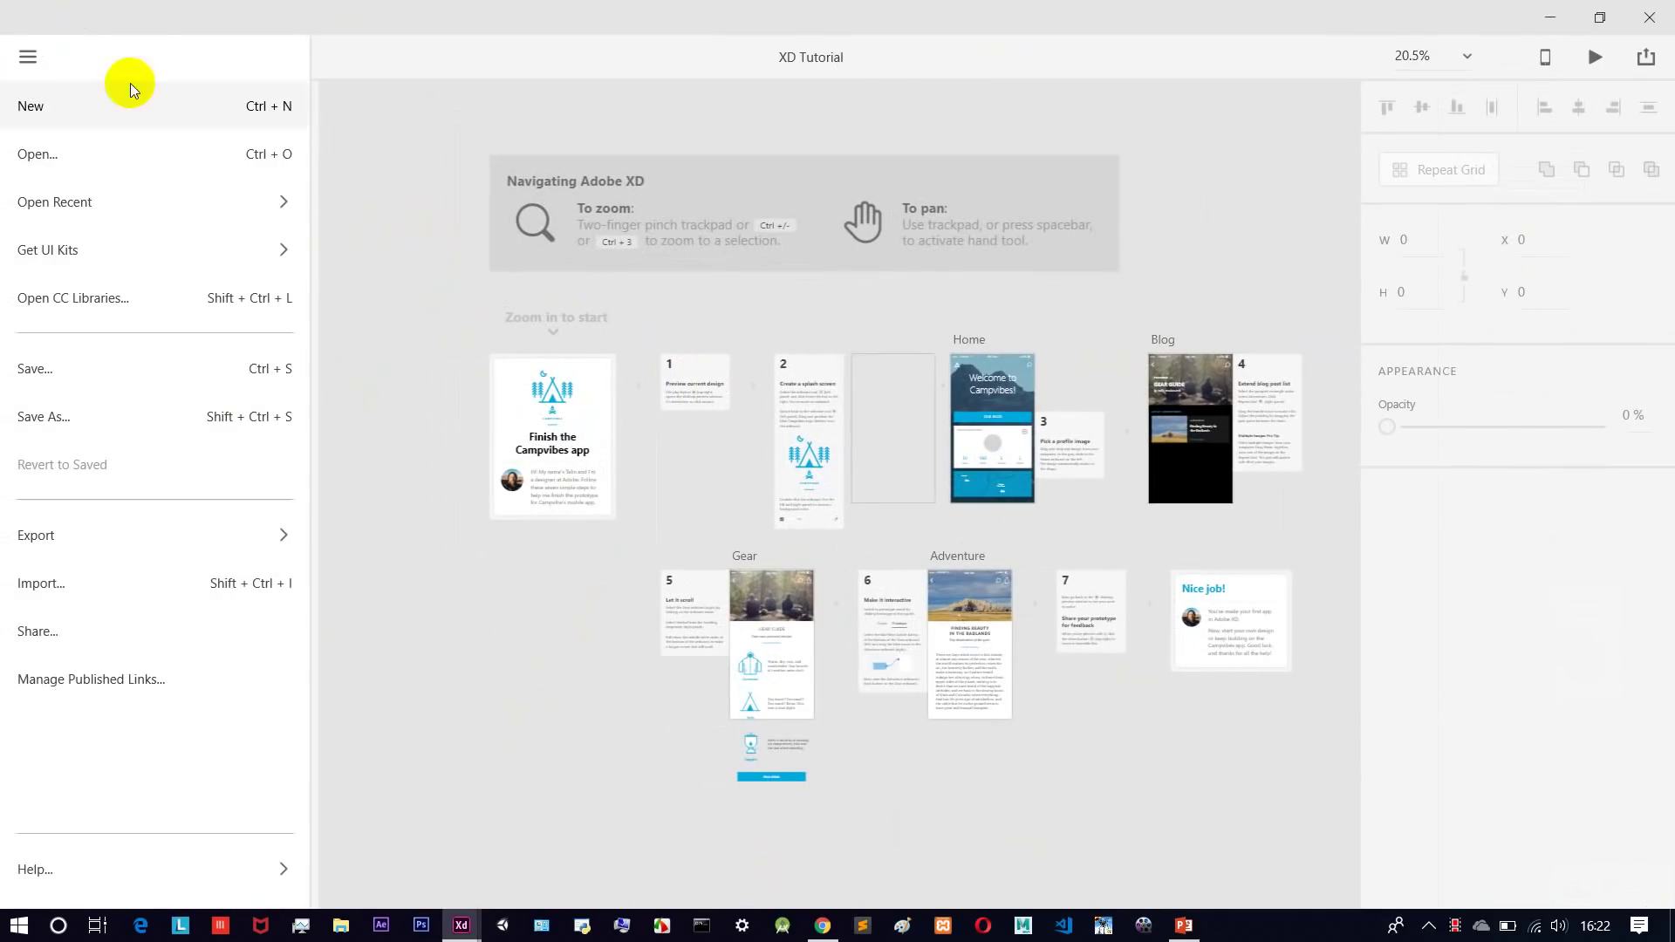
click(30, 56)
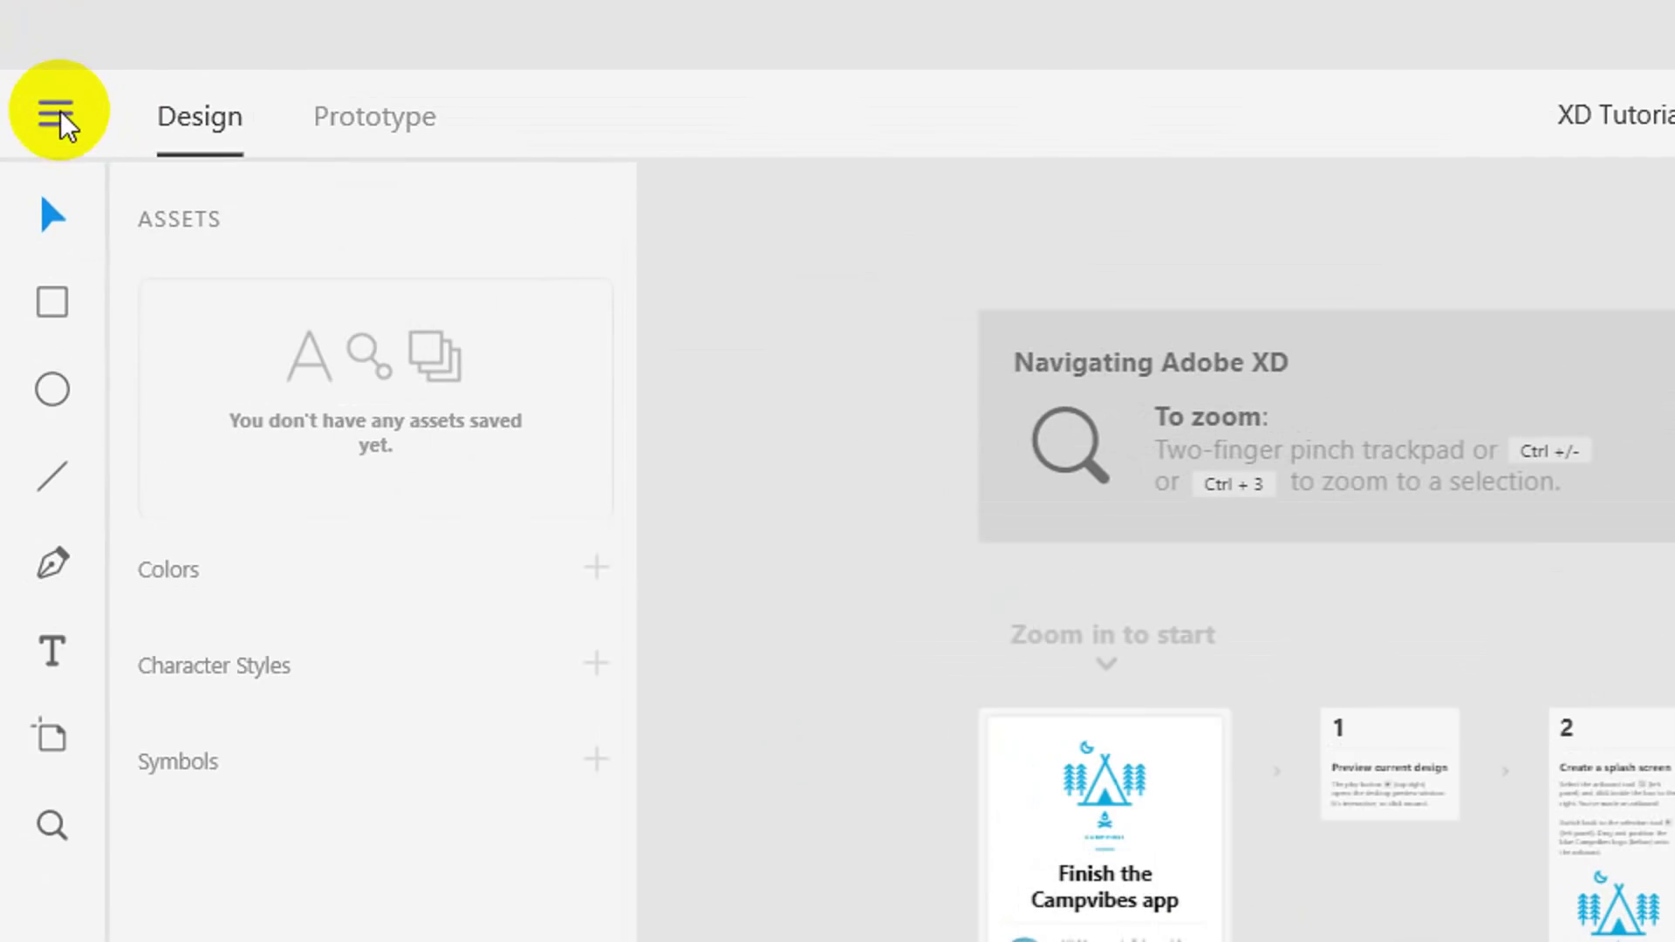
click(67, 124)
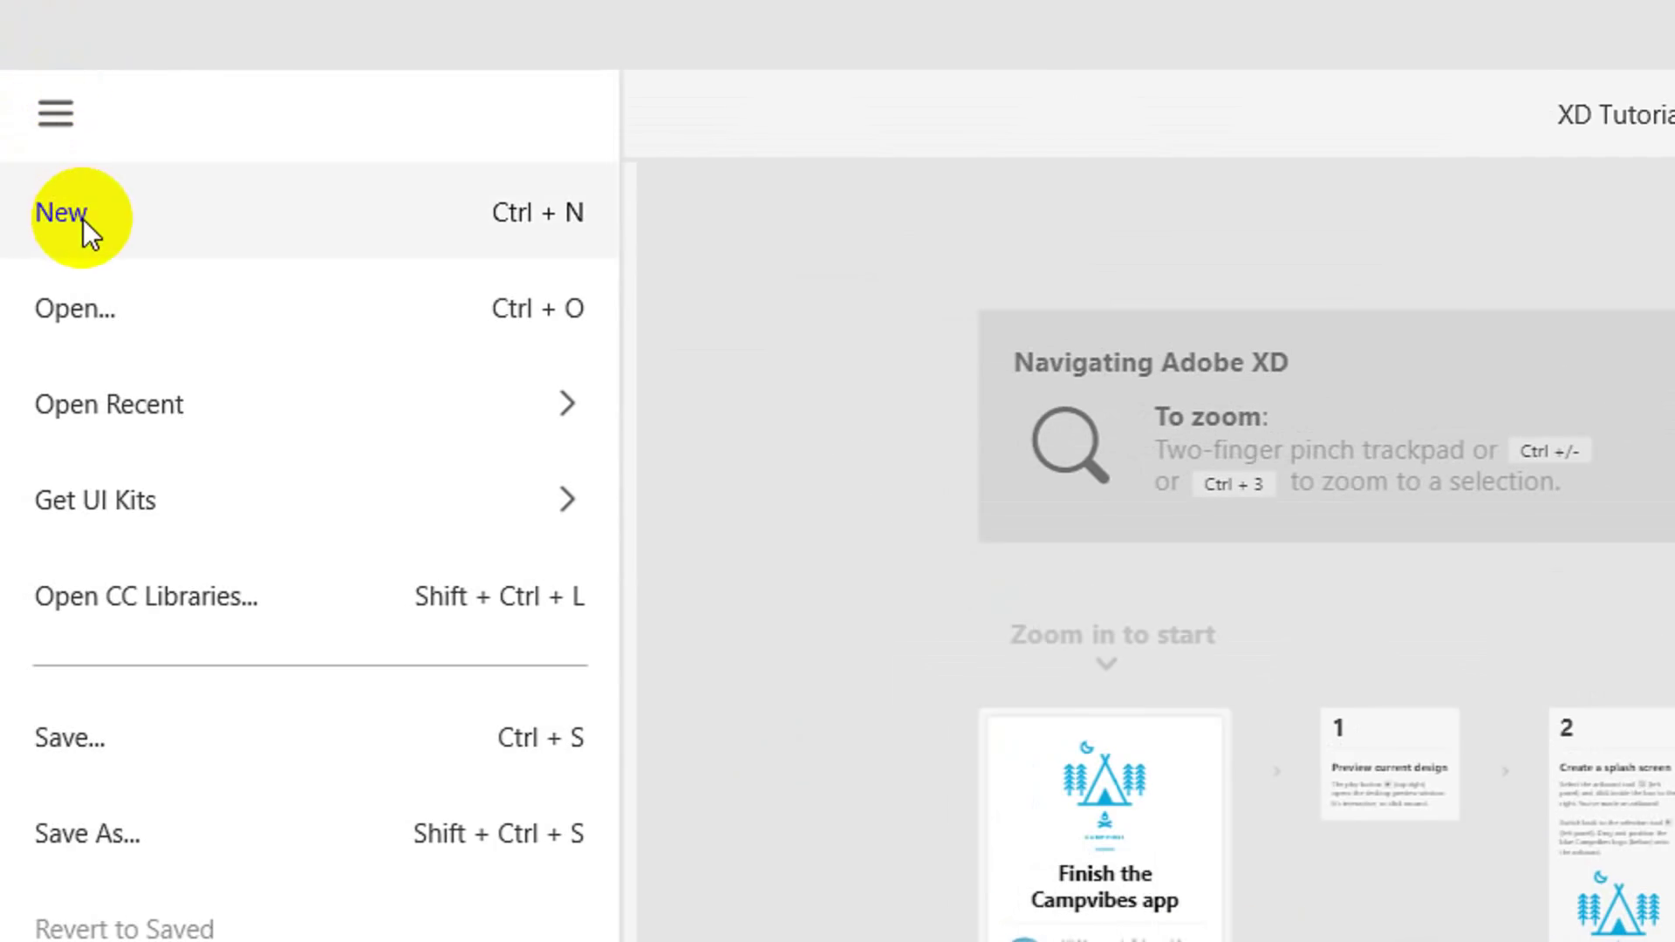
mouse_move(368, 393)
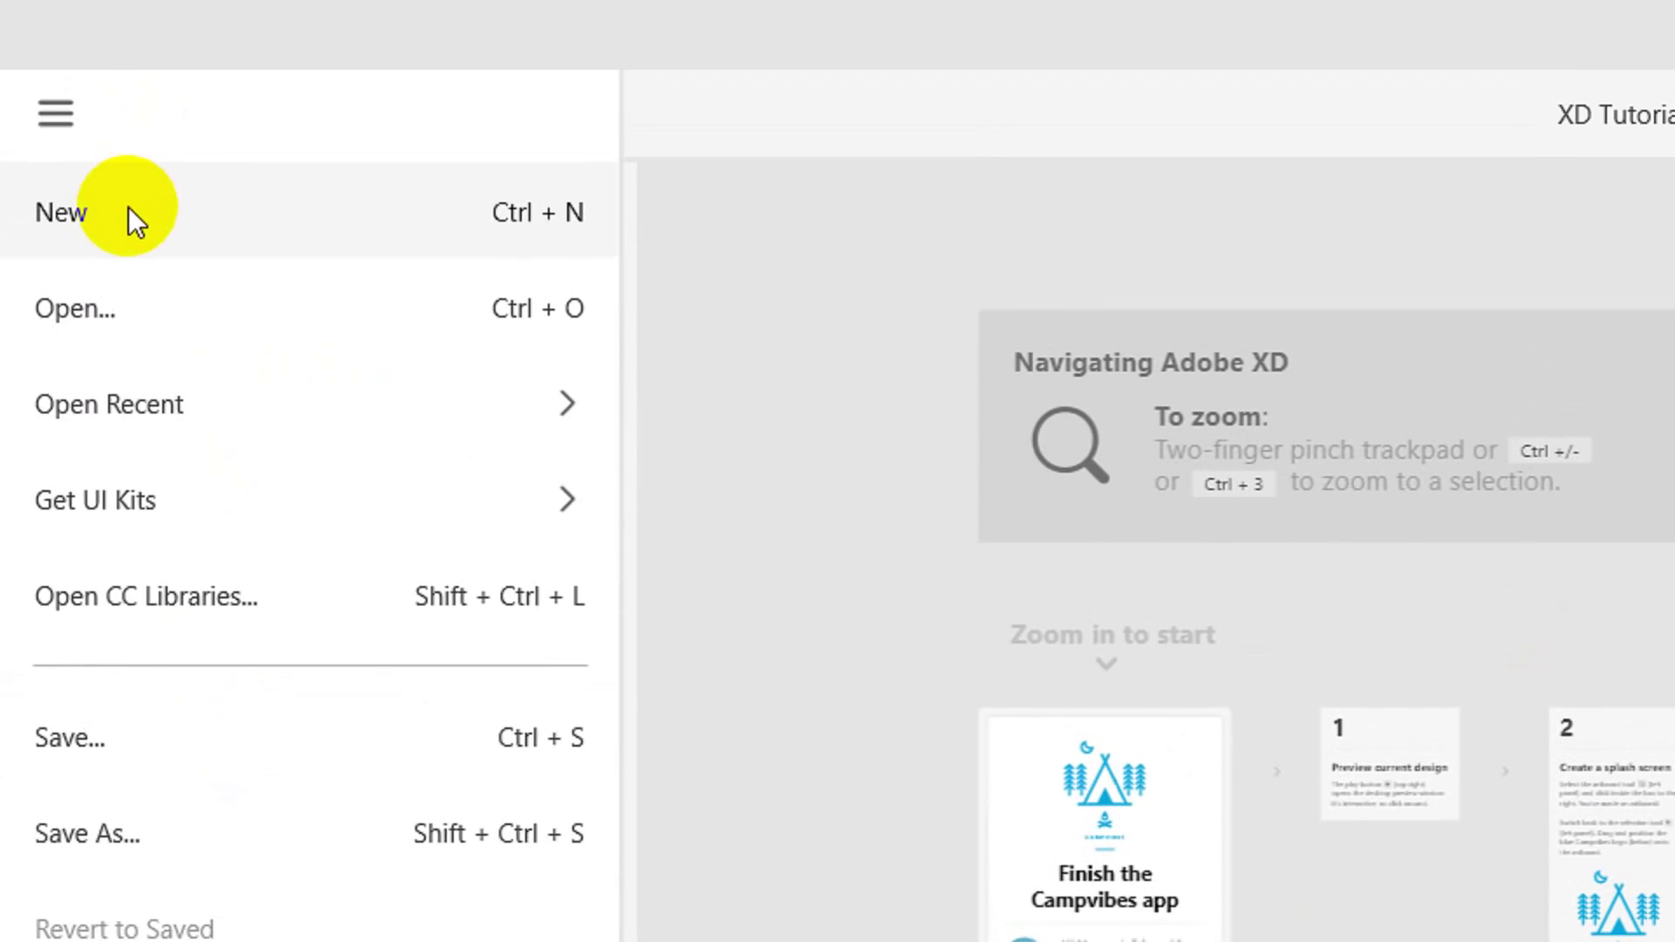
click(133, 222)
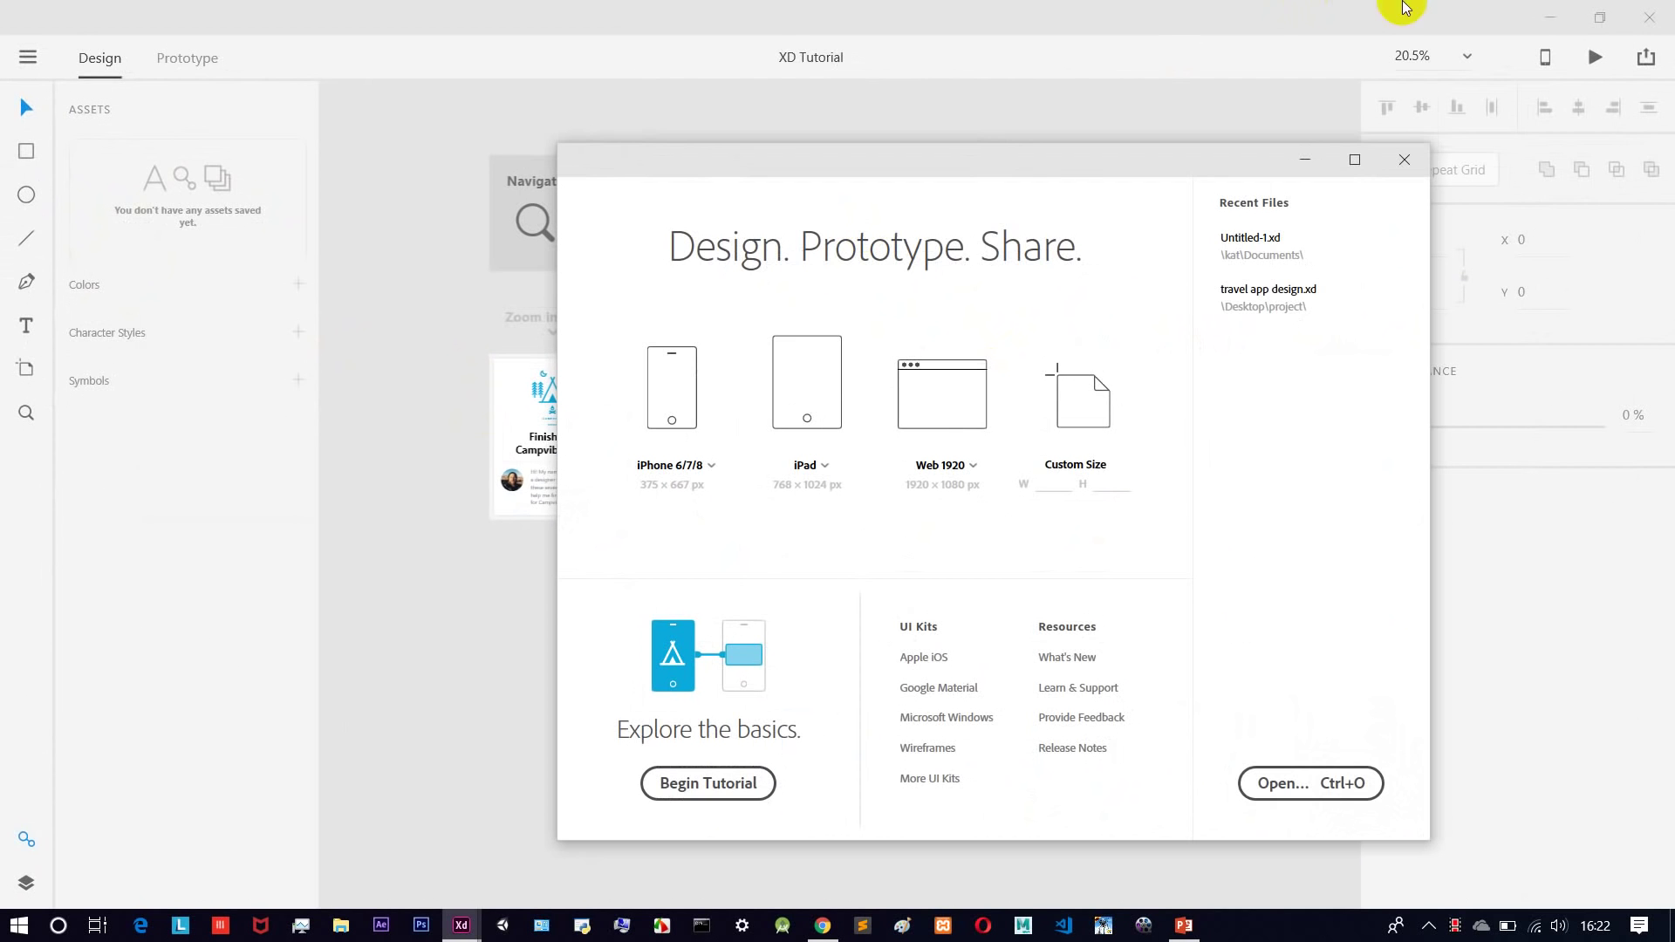
Minimize the tutorial window and pick the Android Mobile 360 x 640 preset.
click(1551, 18)
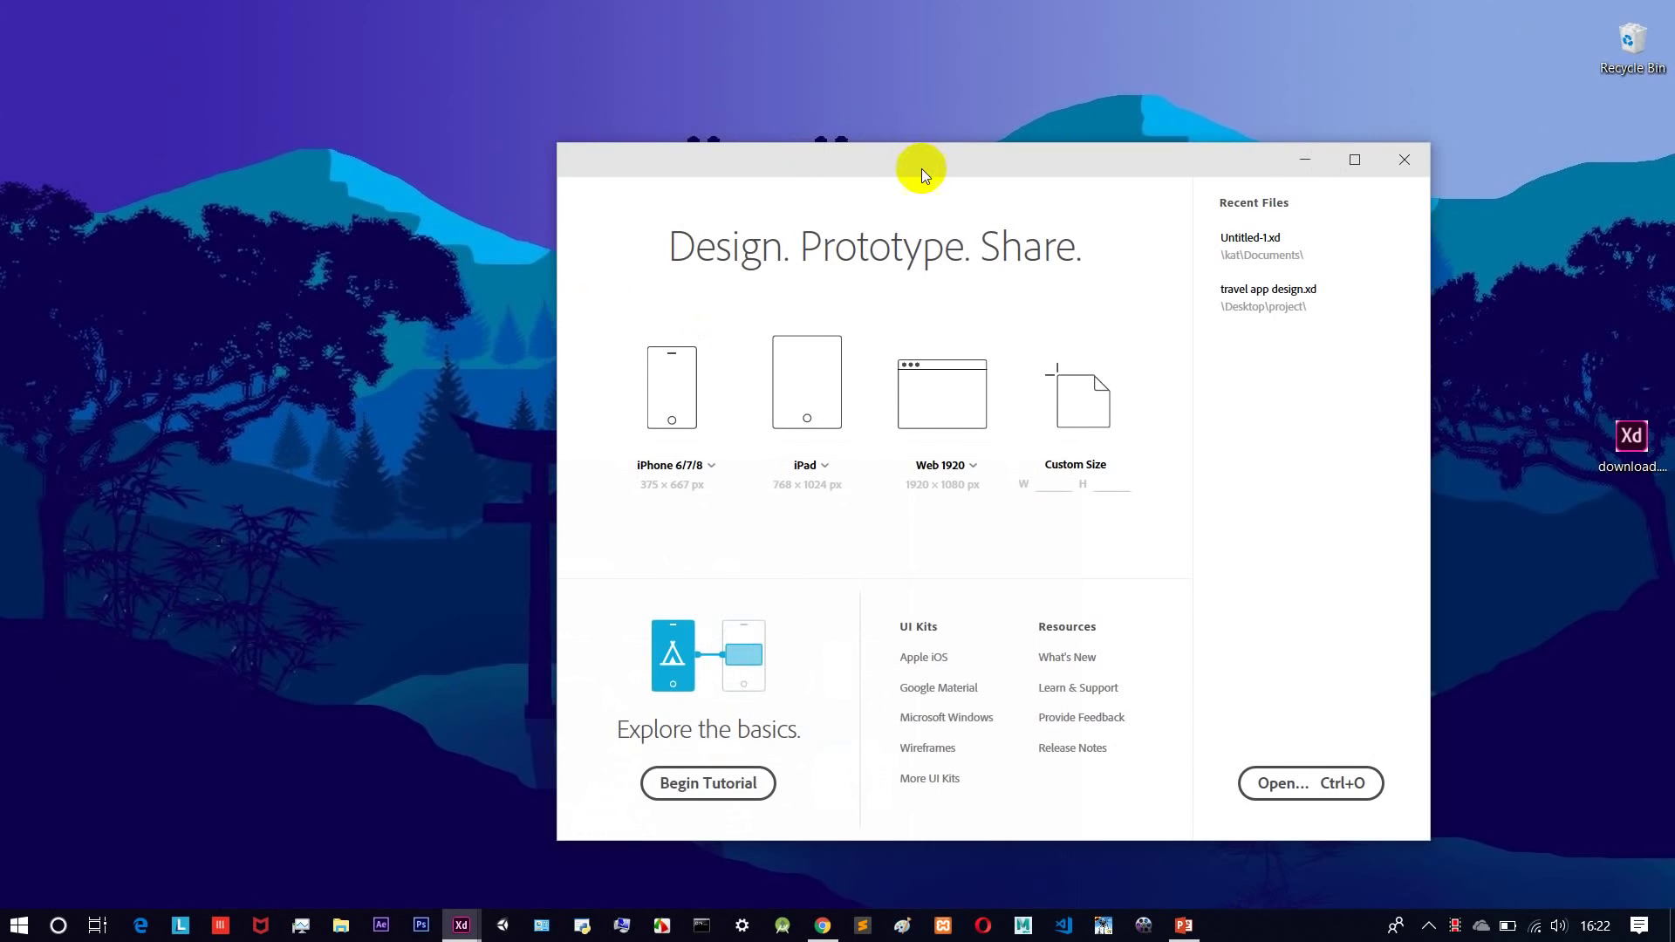
drag(914, 147, 837, 103)
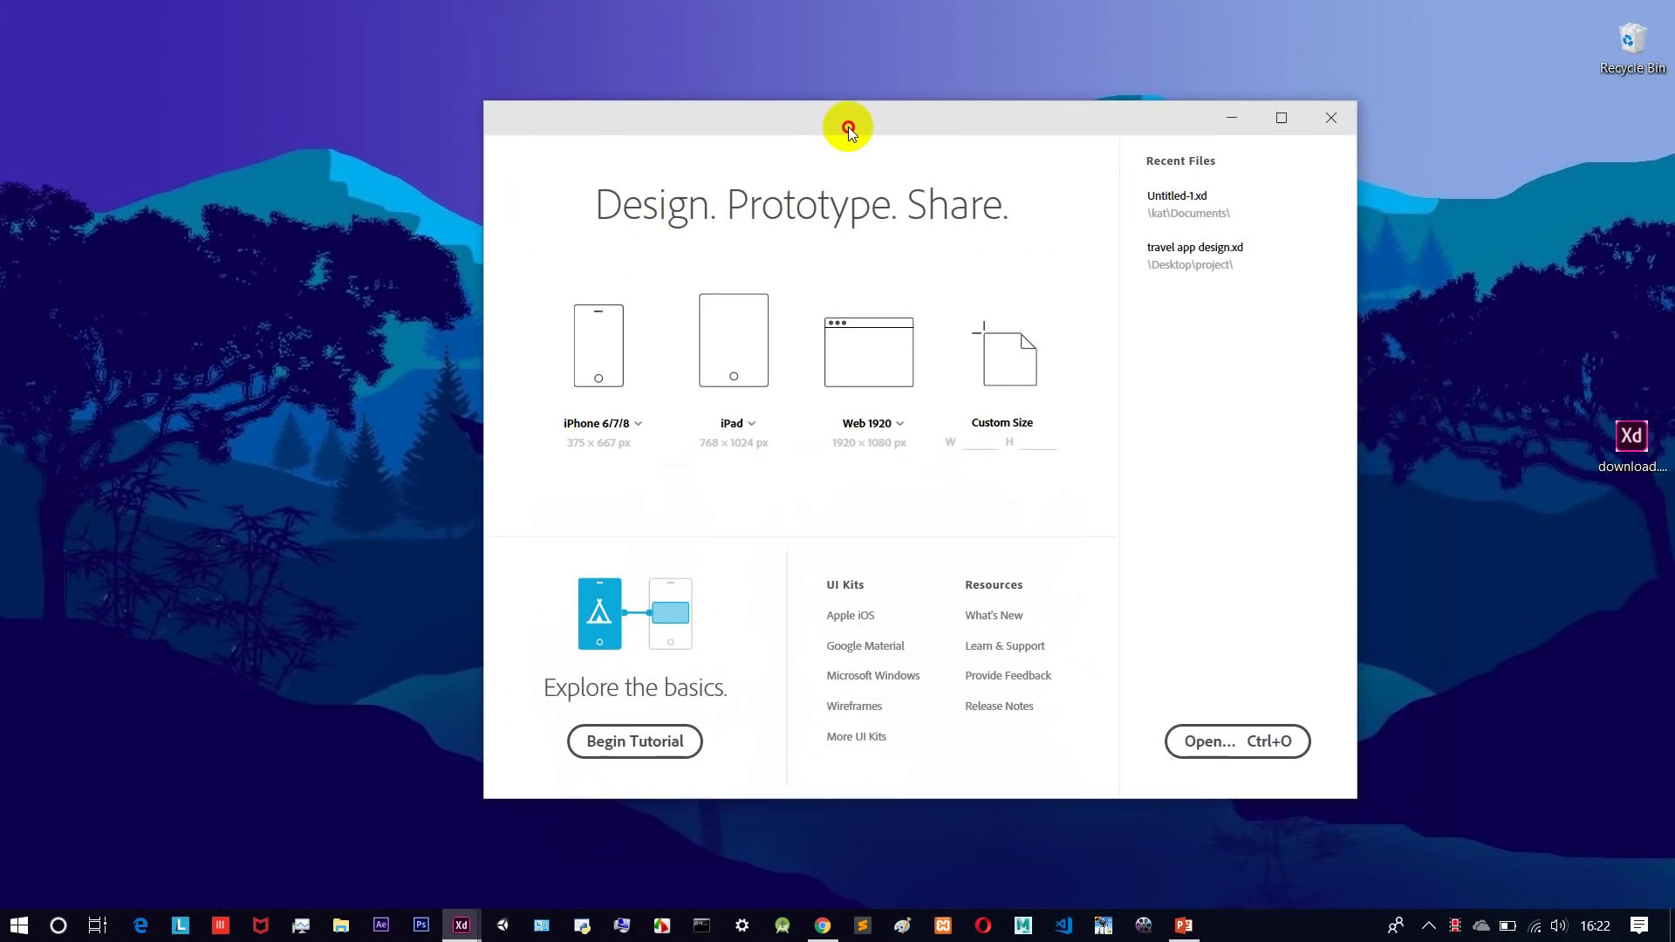
click(623, 428)
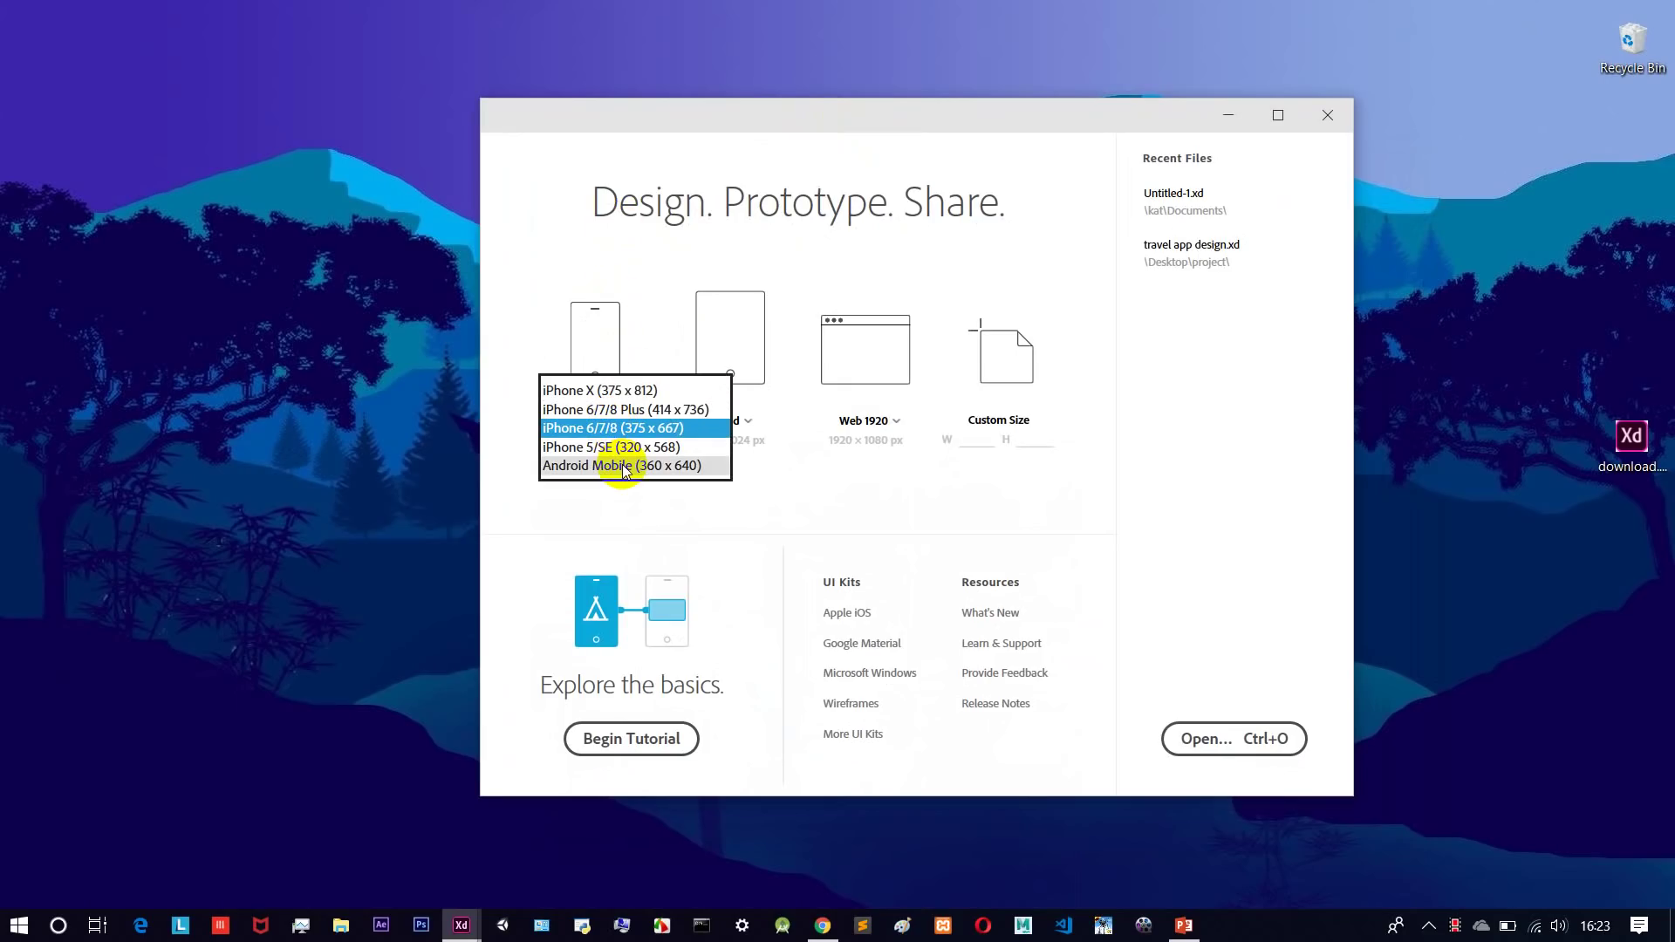
click(623, 466)
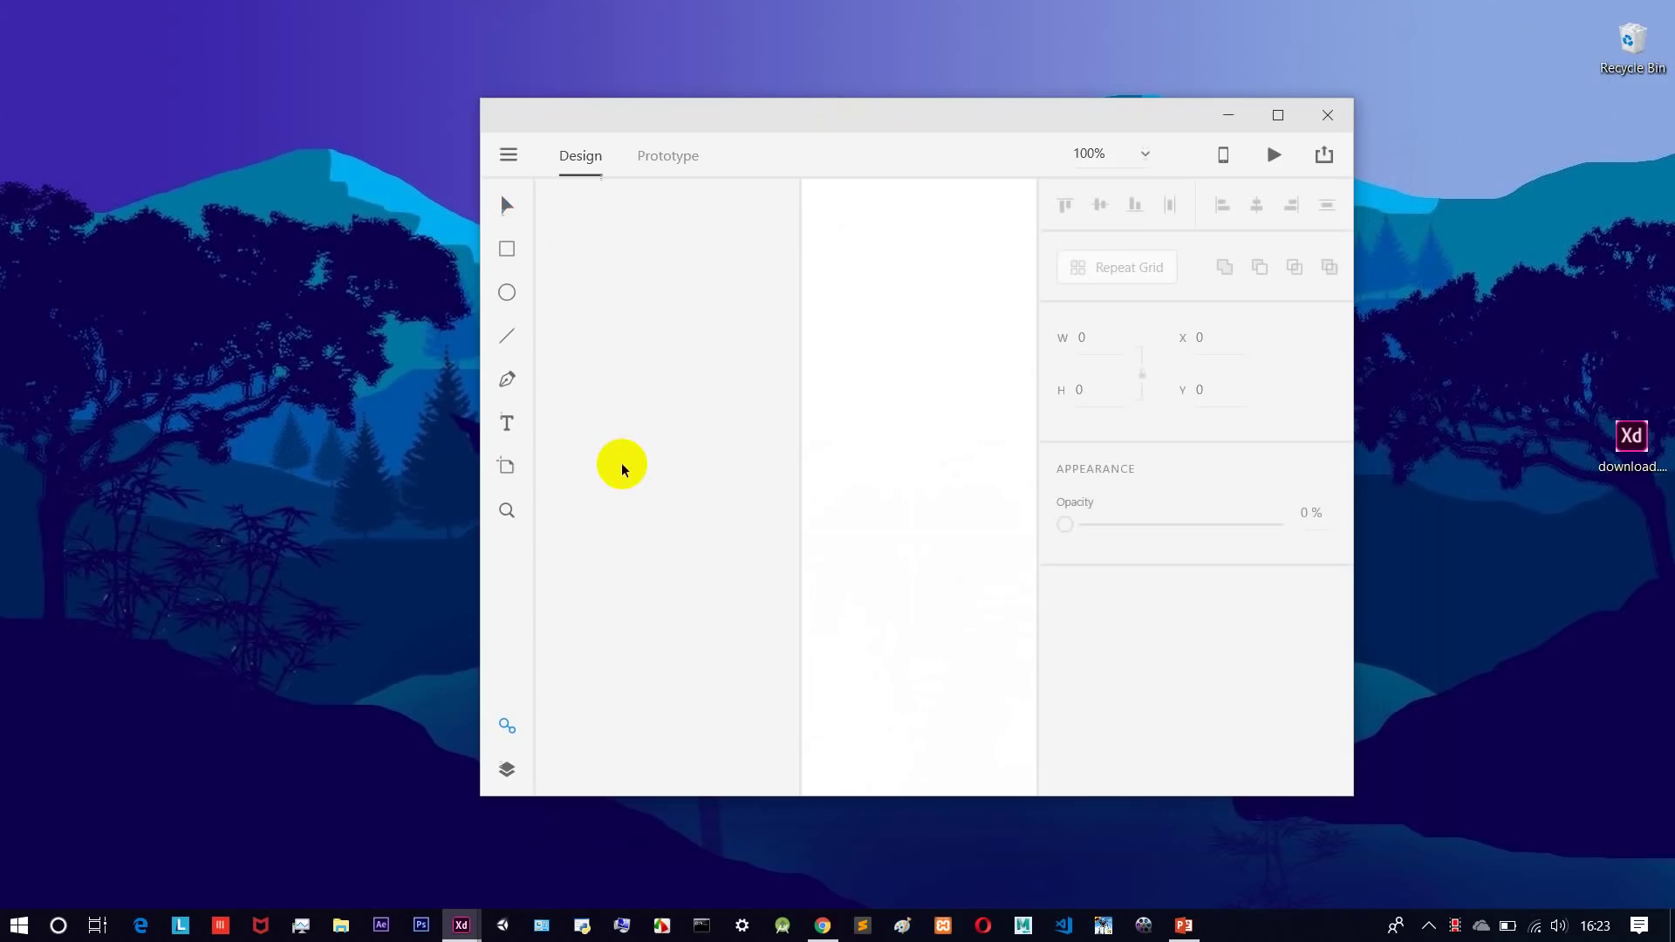
Maximize the document, centre the artboard and draw a 143×145 ellipse near its top at 100% opacity.
click(1279, 116)
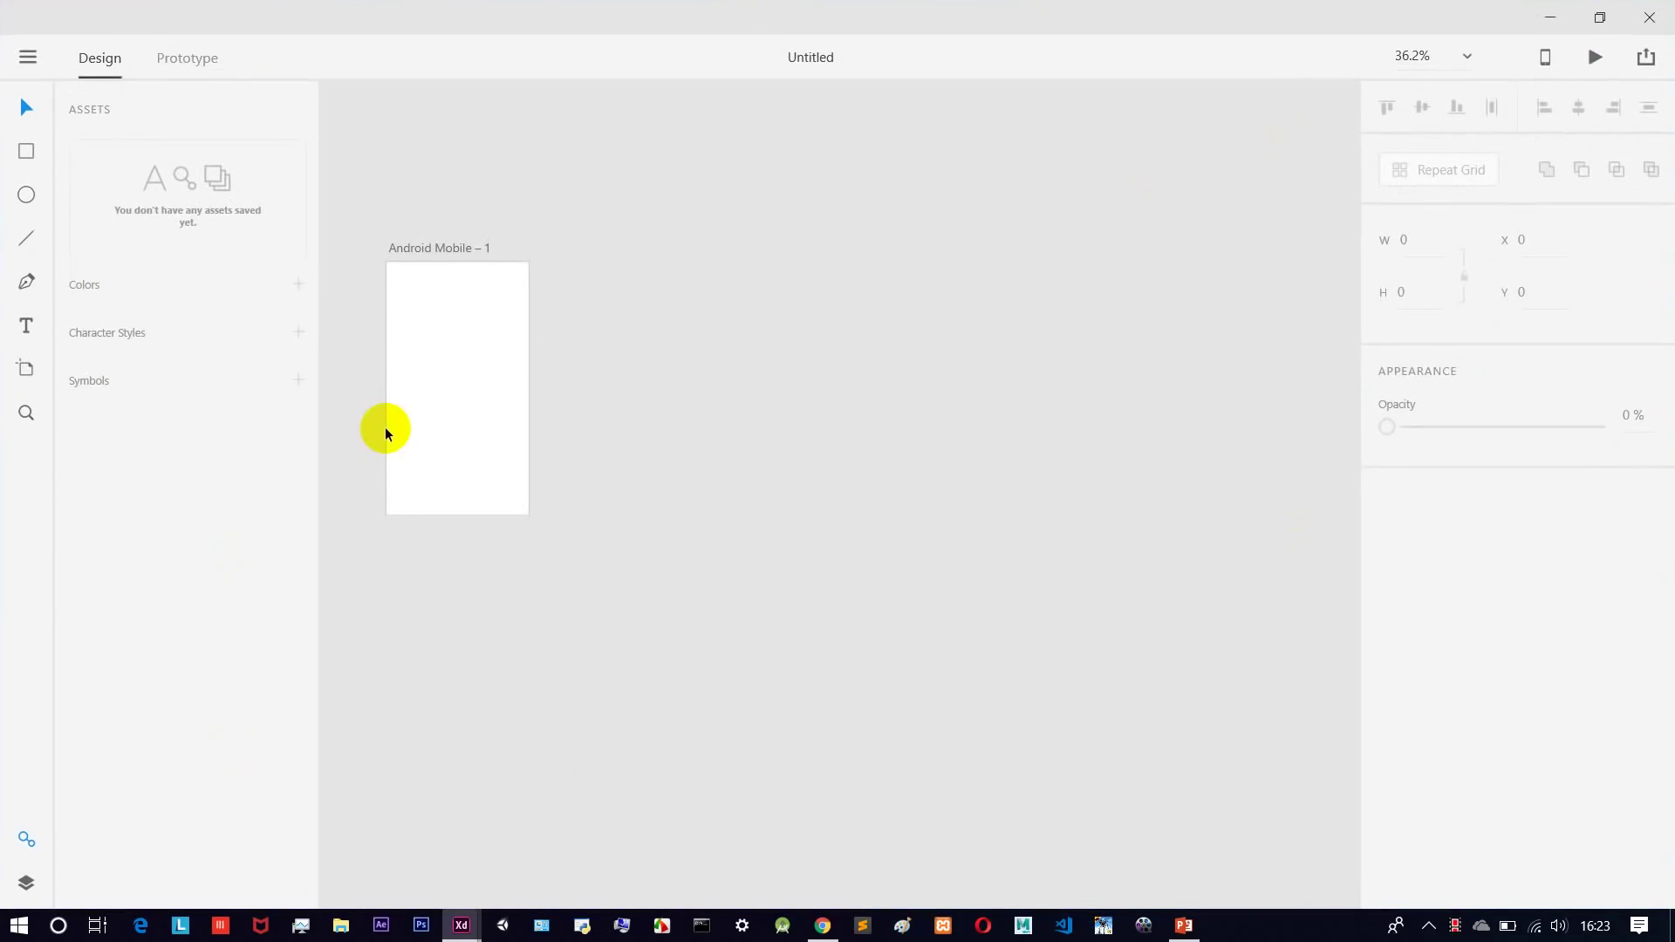
scroll(438, 386, up, 3)
scroll(438, 385, down, 1)
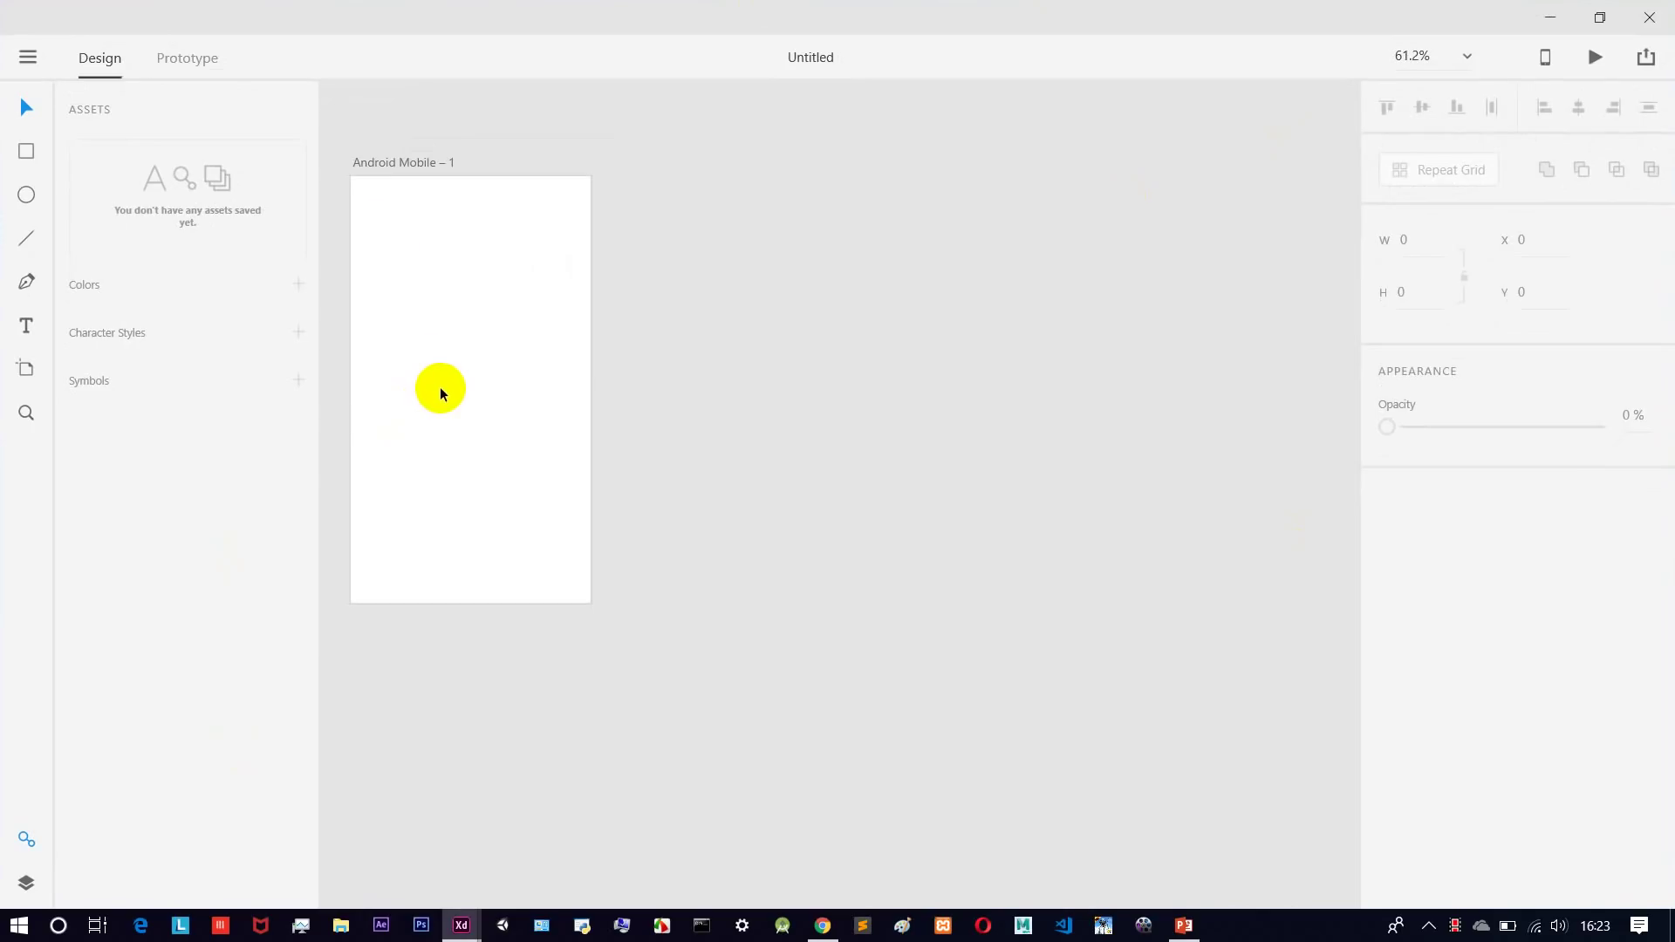
drag(647, 360, 926, 409)
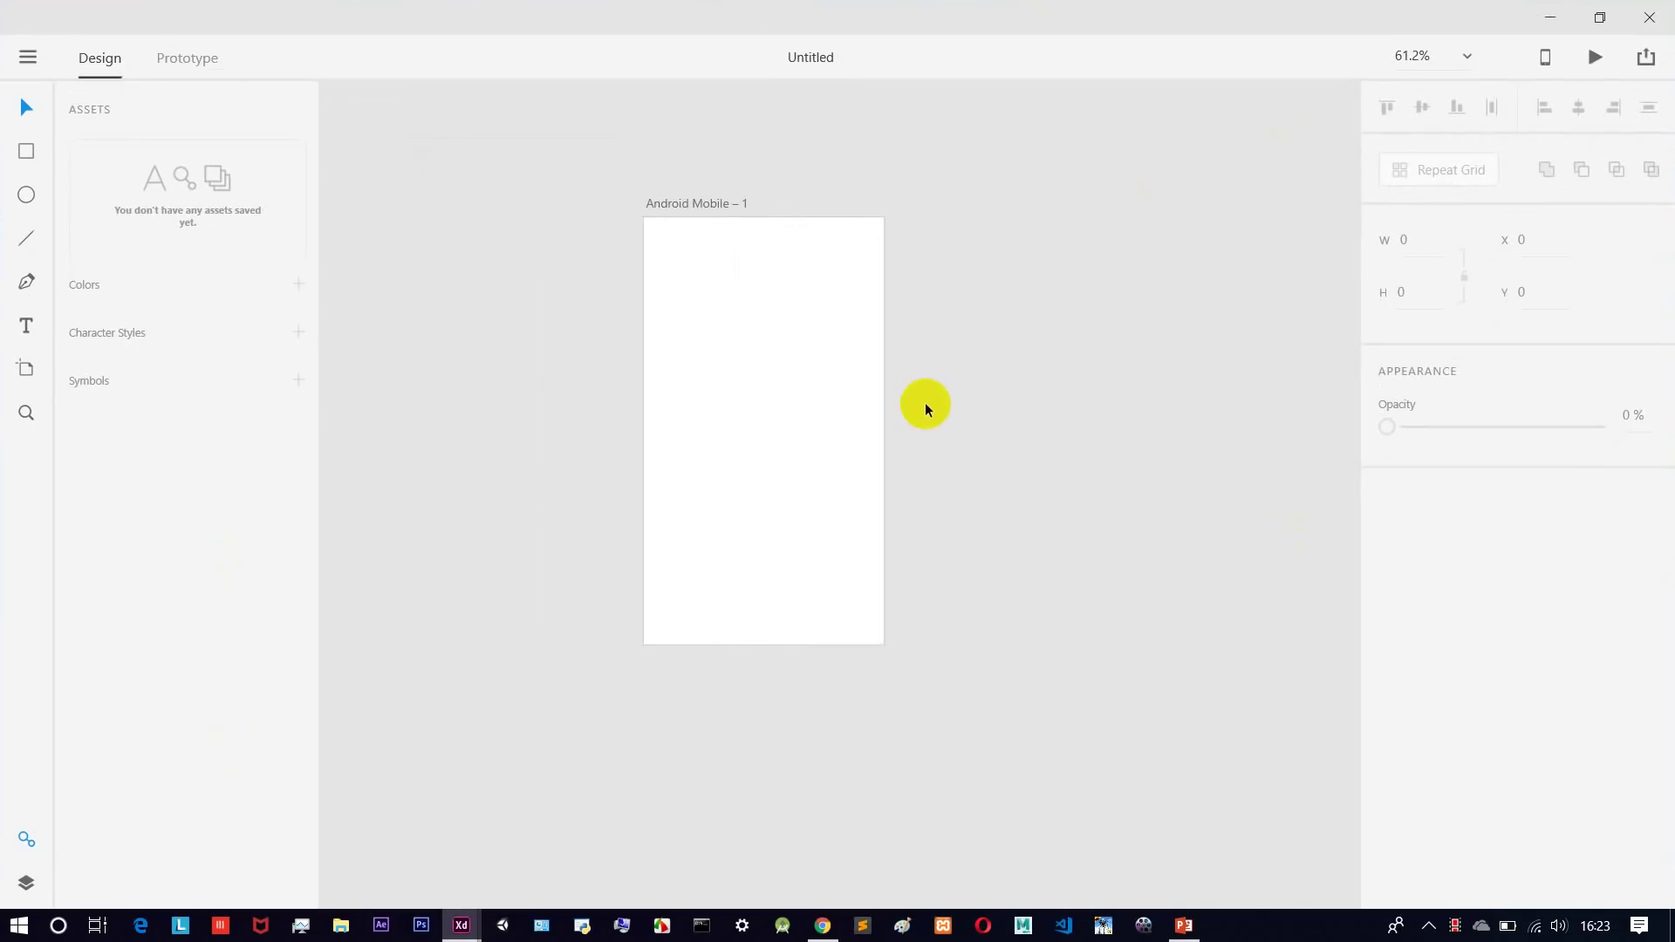
scroll(891, 389, up, 1)
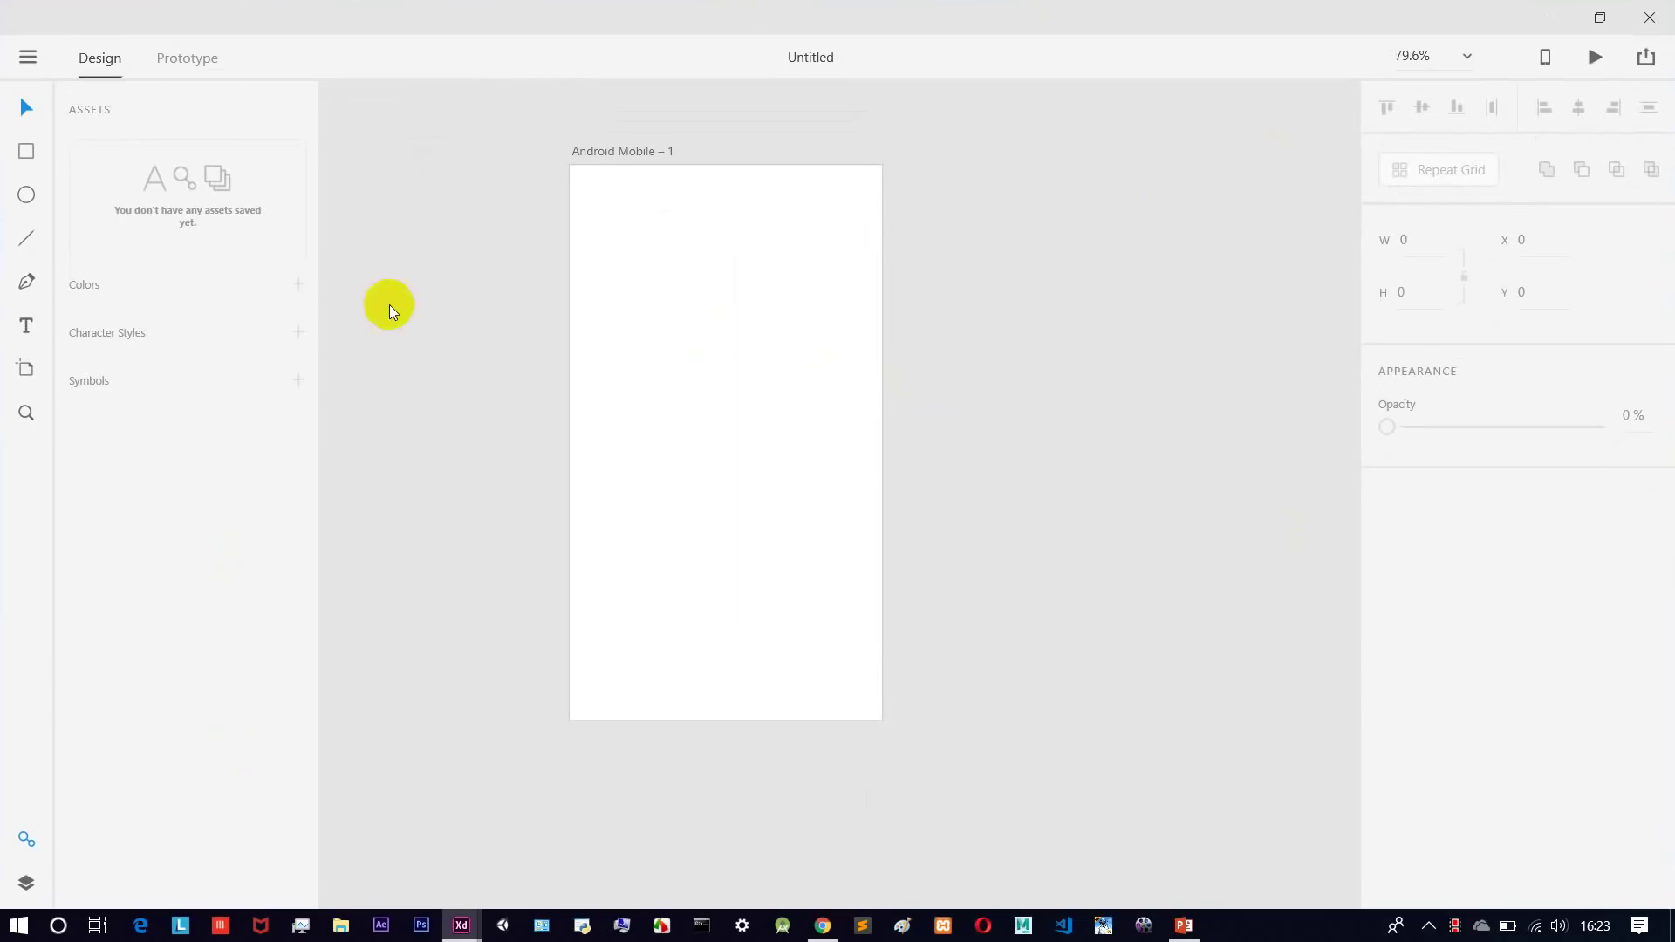
click(30, 196)
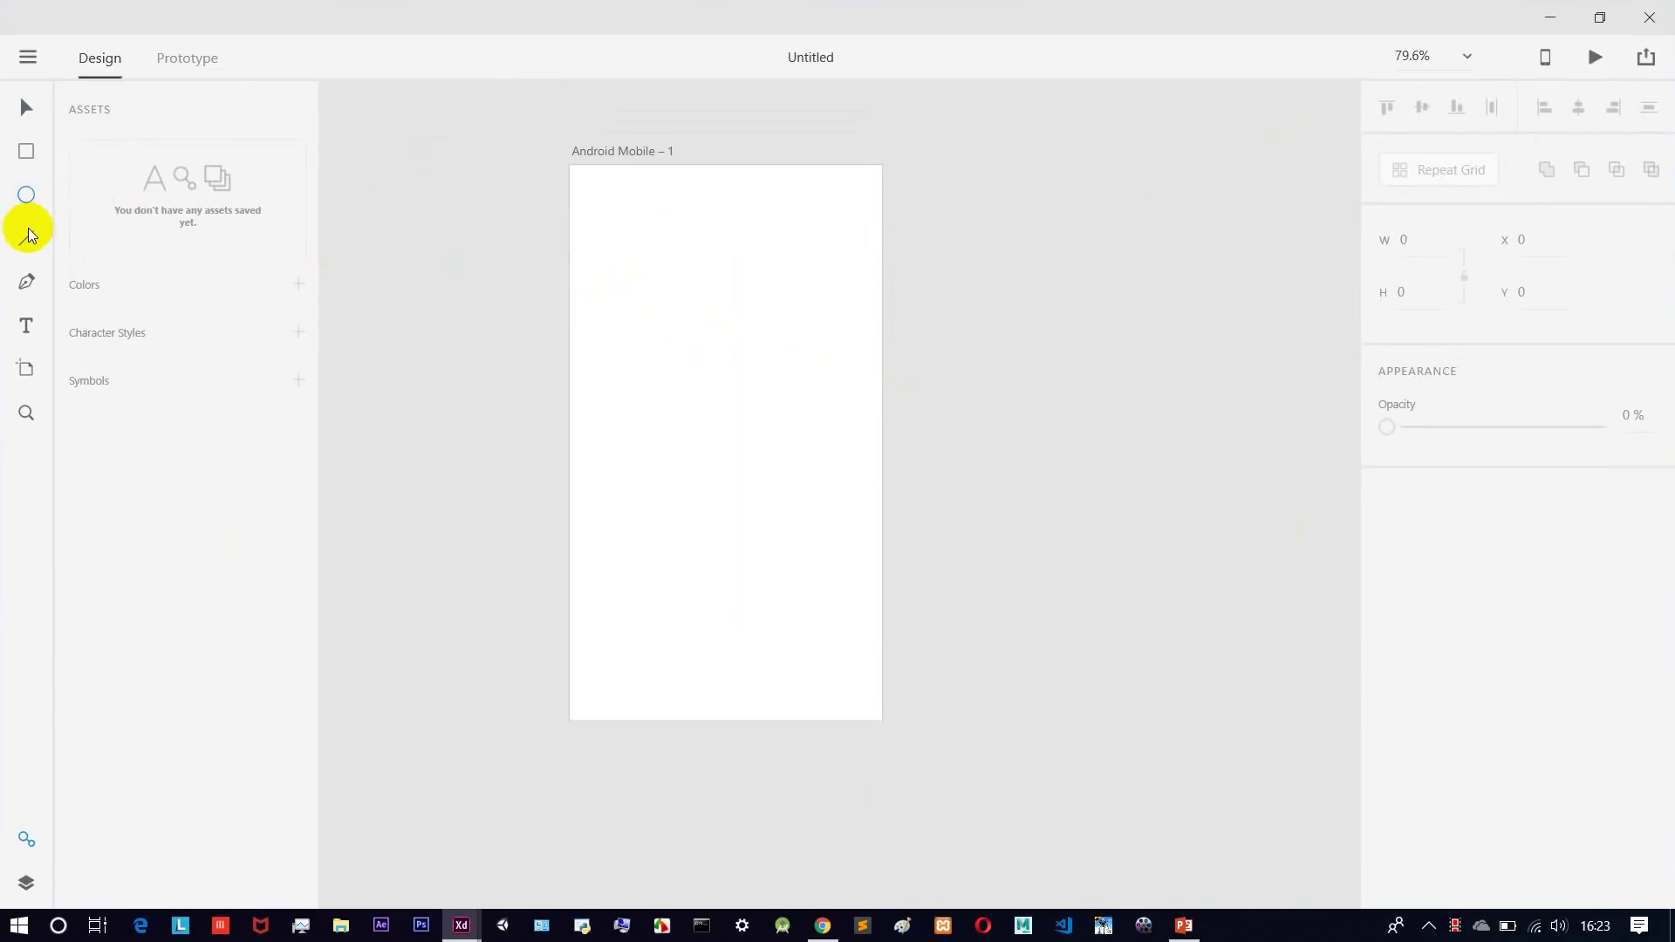
mouse_move(667, 260)
mouse_down()
mouse_move(791, 386)
mouse_move(758, 313)
mouse_up()
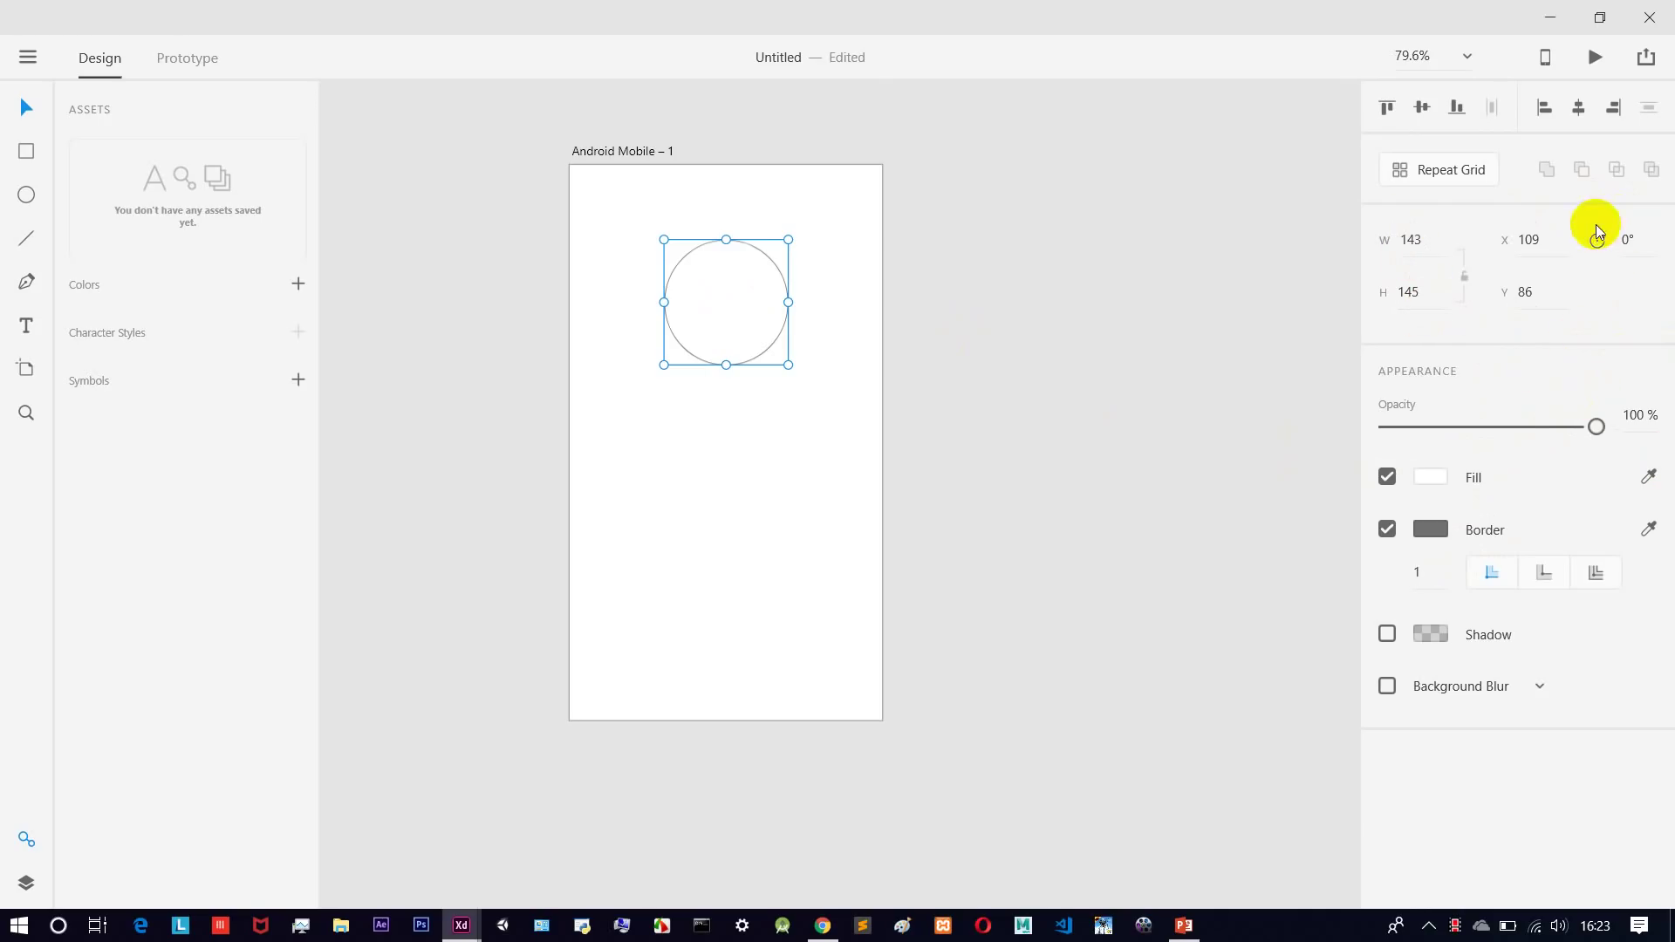
drag(1597, 427, 1634, 427)
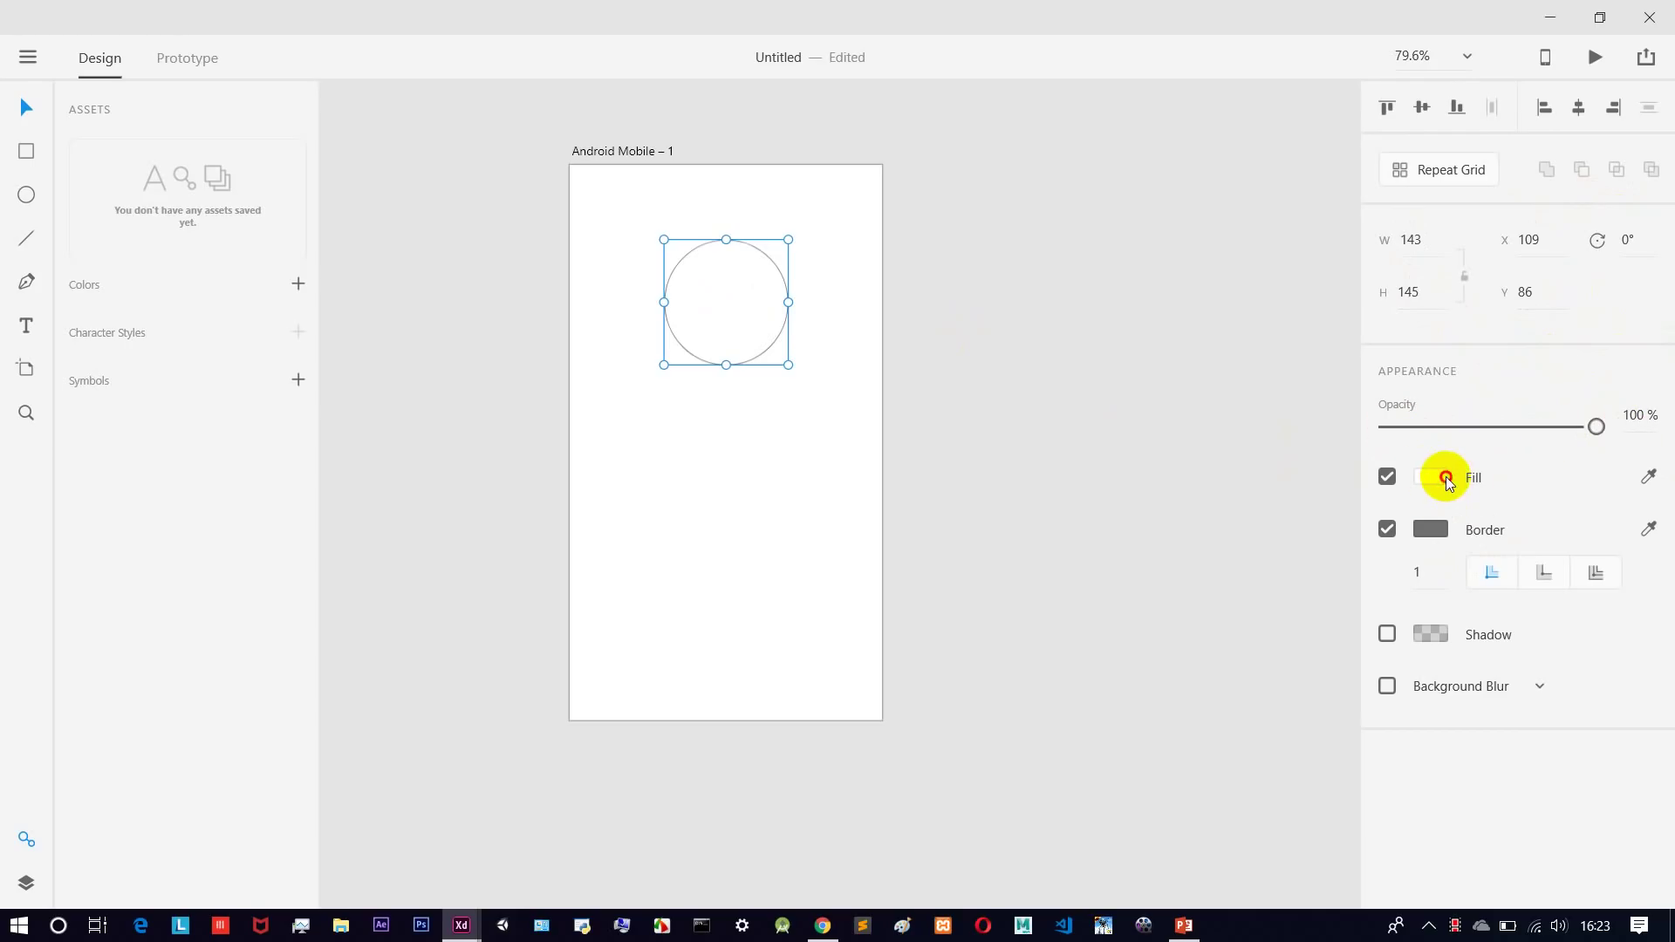
Give the circle a near-black fill and a bright red #FF1E1E border.
click(1447, 476)
mouse_move(1209, 441)
mouse_down()
mouse_move(1249, 389)
mouse_move(1165, 377)
mouse_move(1153, 521)
mouse_up()
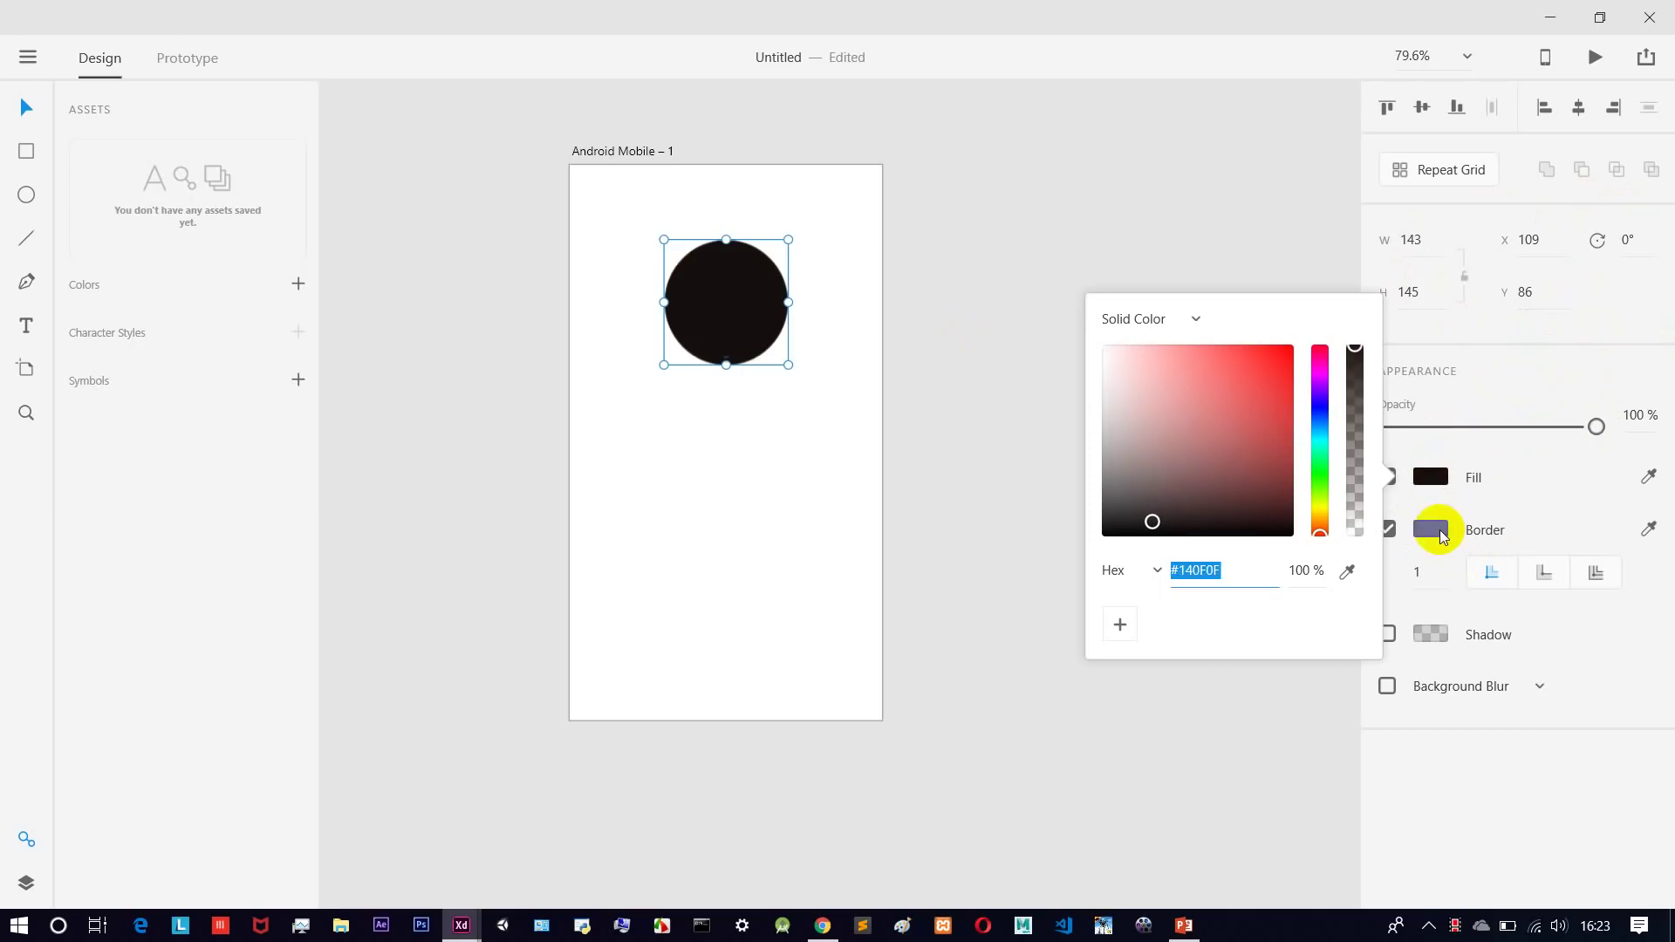
click(1440, 530)
drag(1234, 453, 1271, 383)
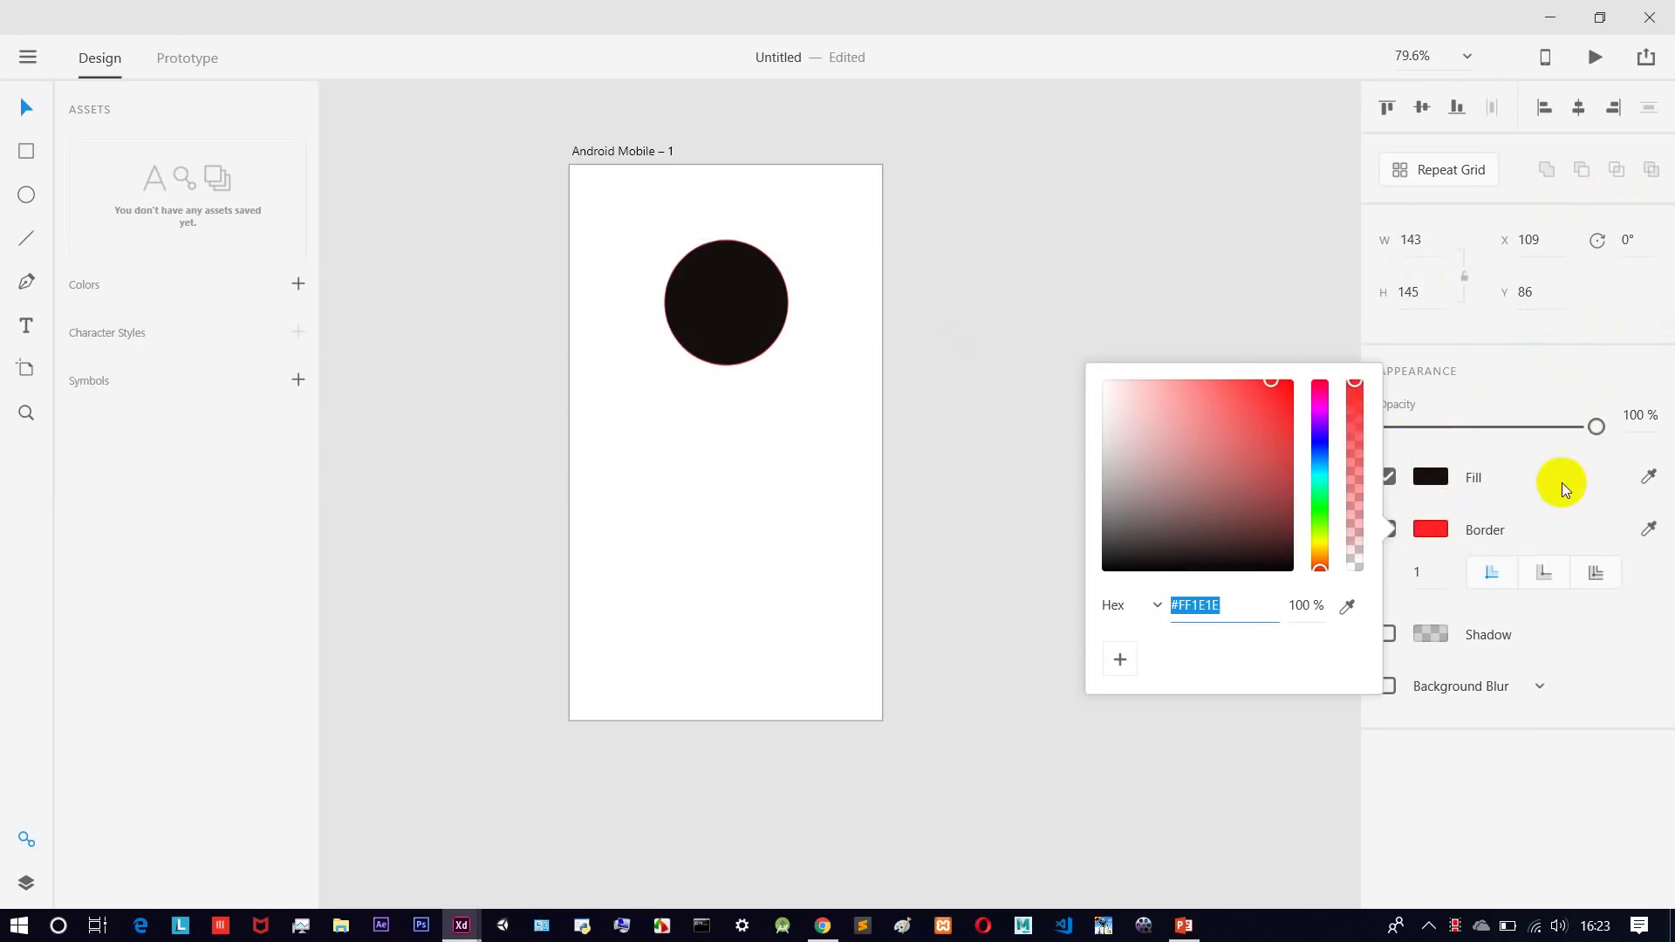
click(1387, 415)
Set the border width to 20 and opacity to 100%, and nudge the circle to X 94, Y 85.
key(2)
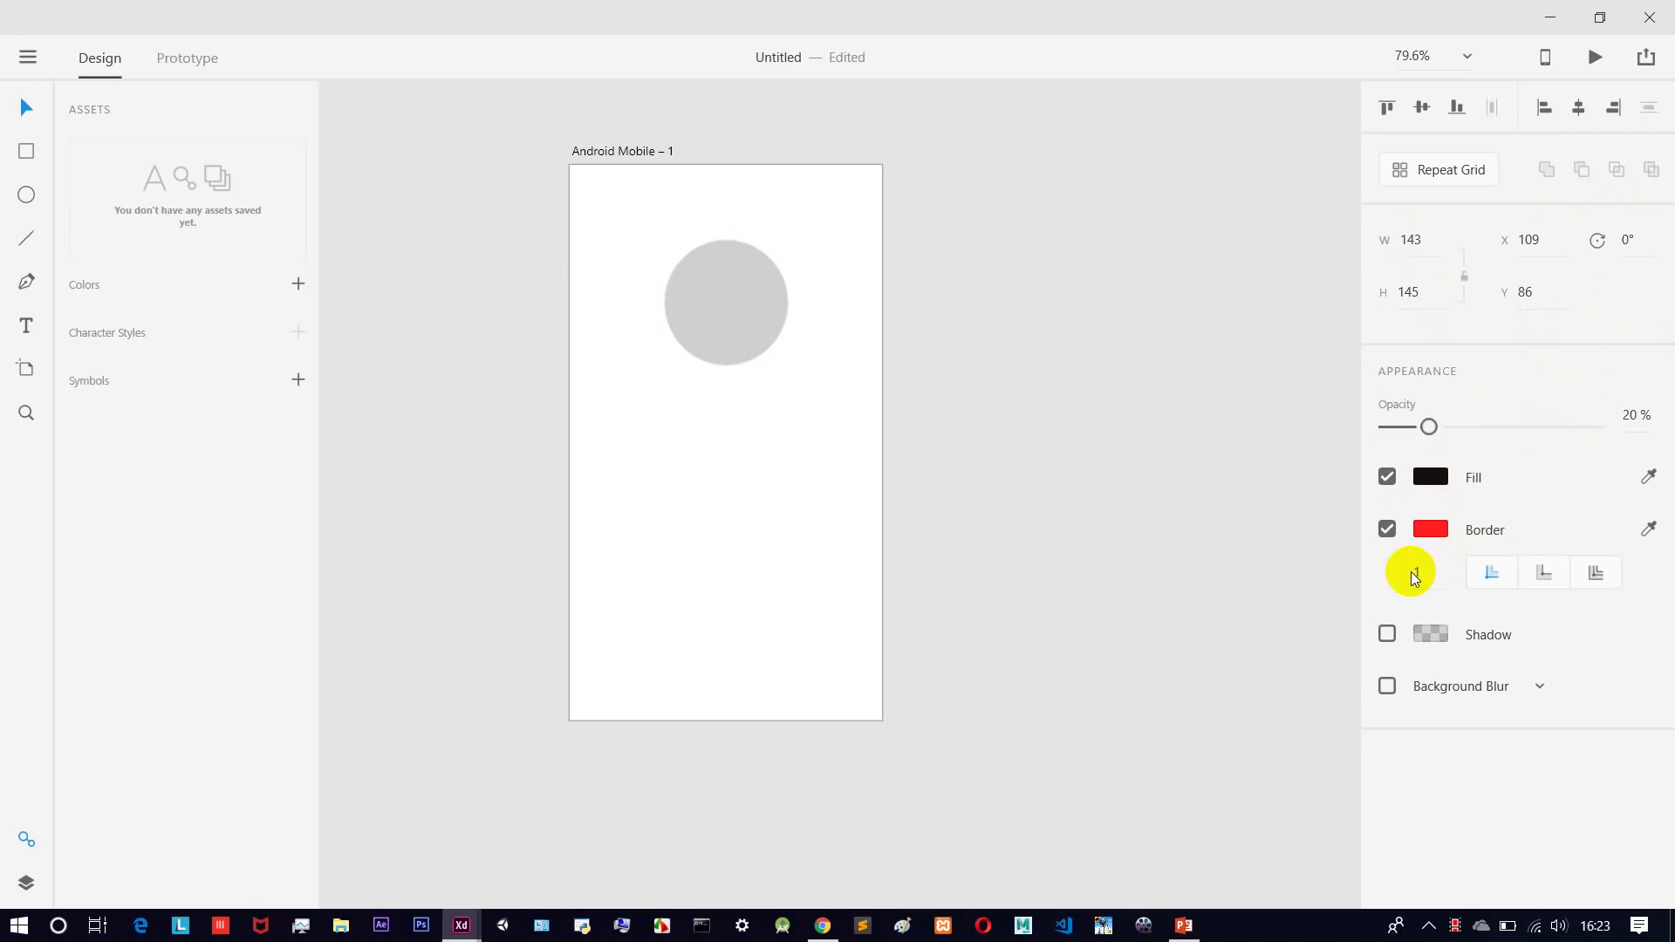
click(1422, 572)
text(20)
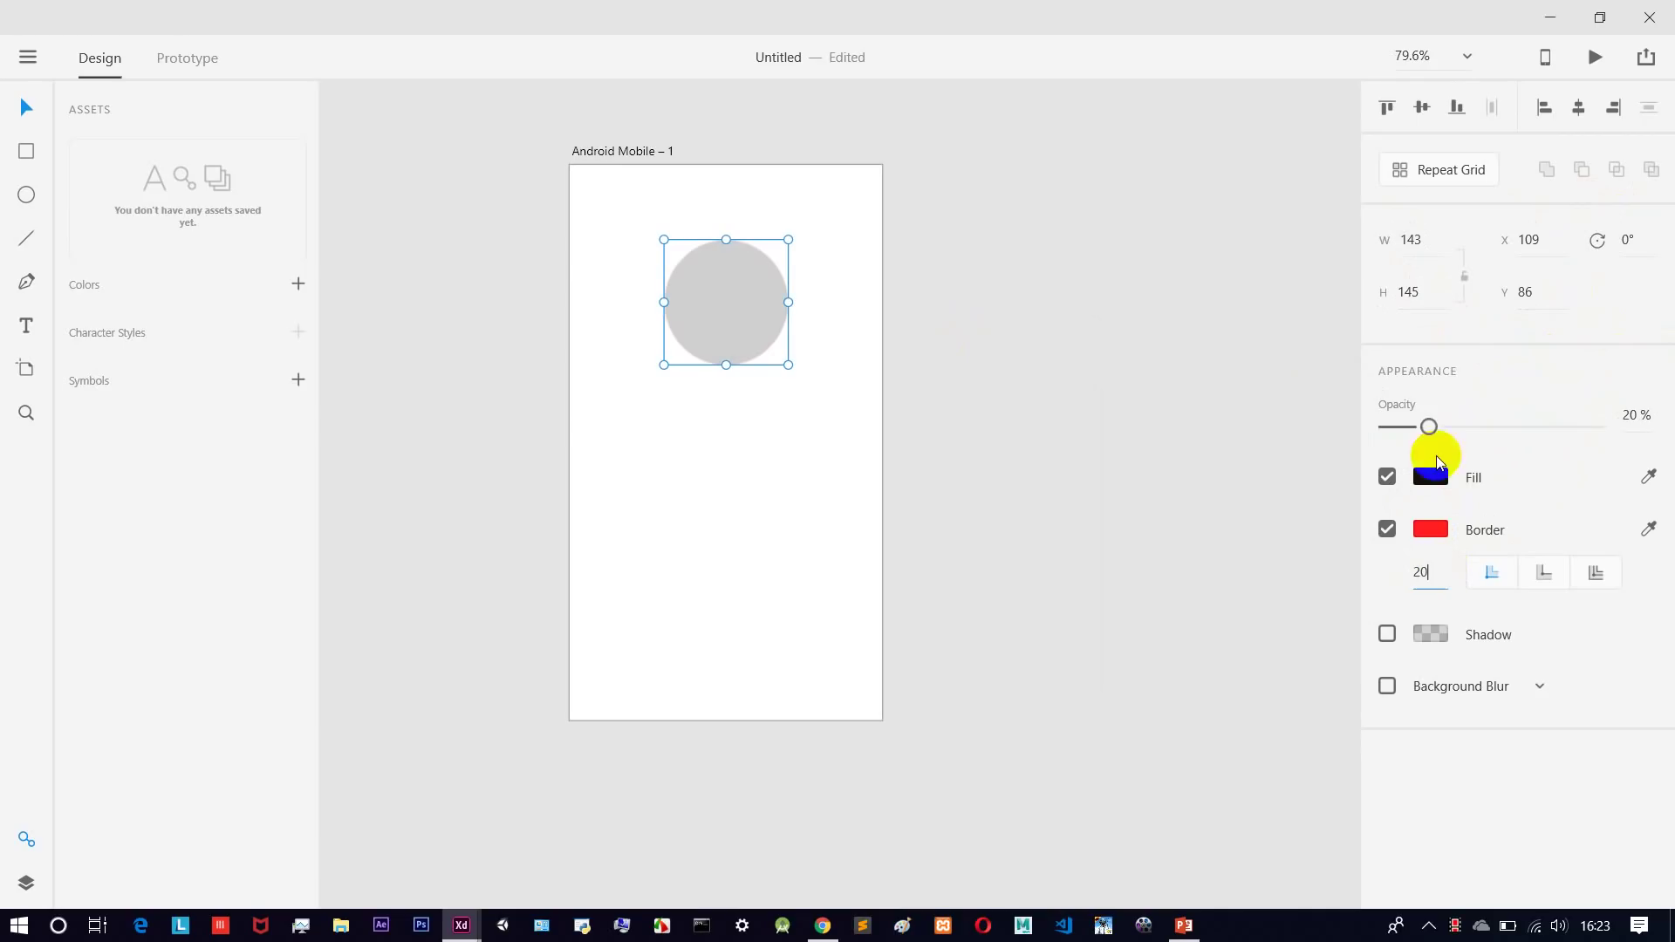
drag(1427, 426, 1597, 427)
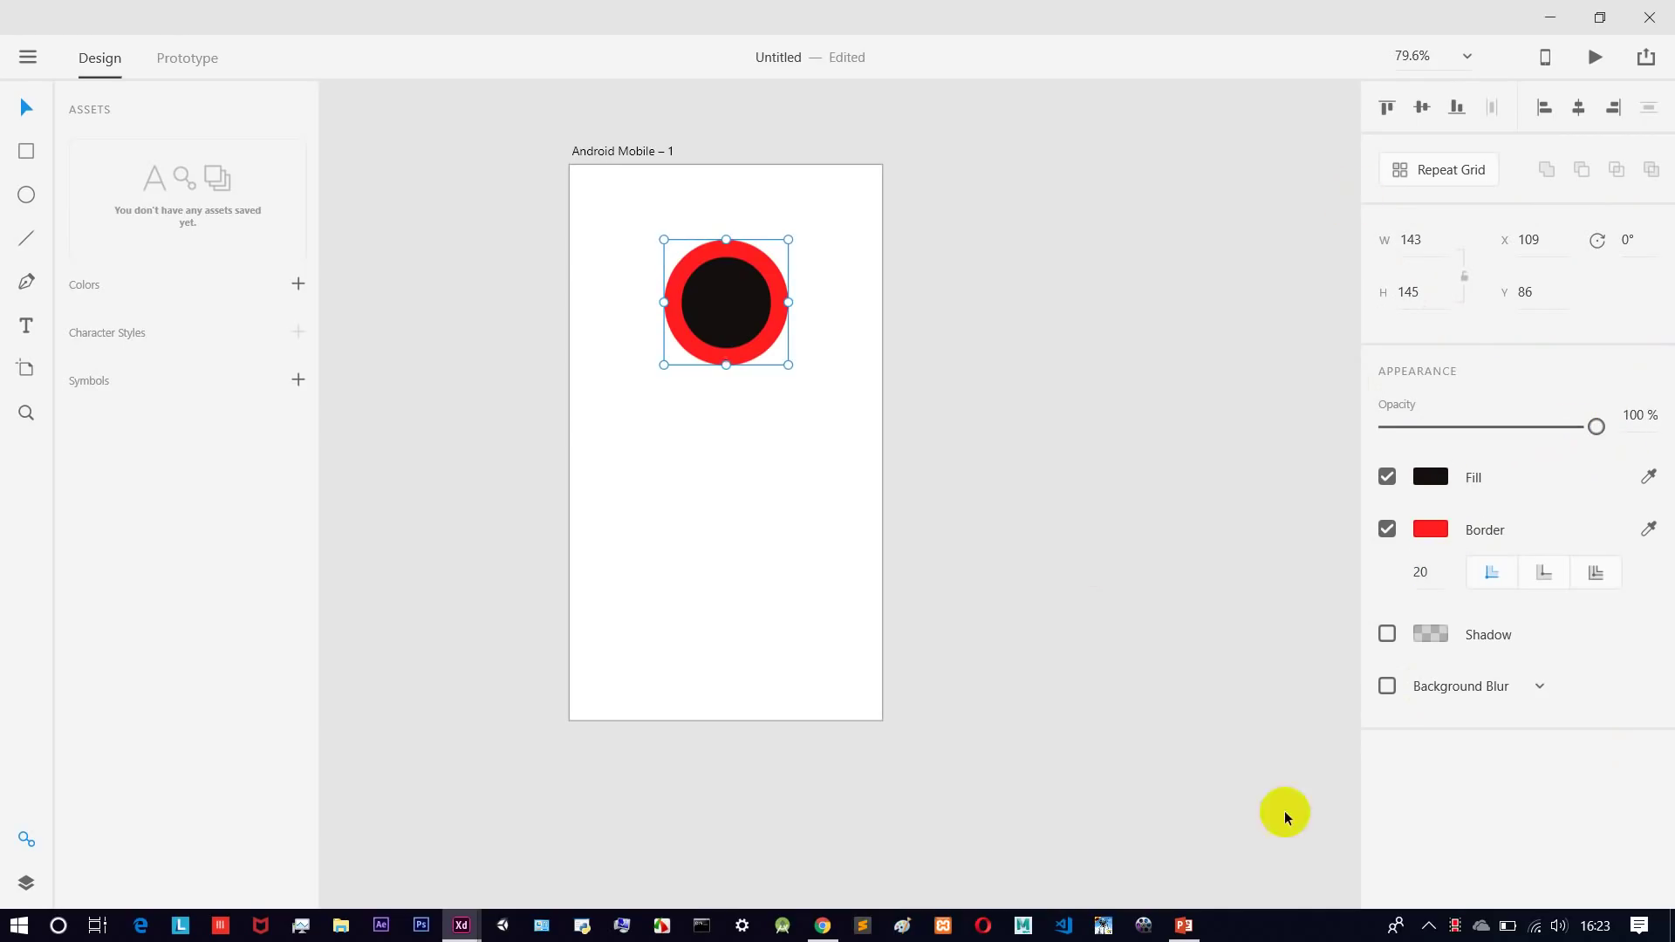
click(748, 318)
drag(748, 317, 734, 317)
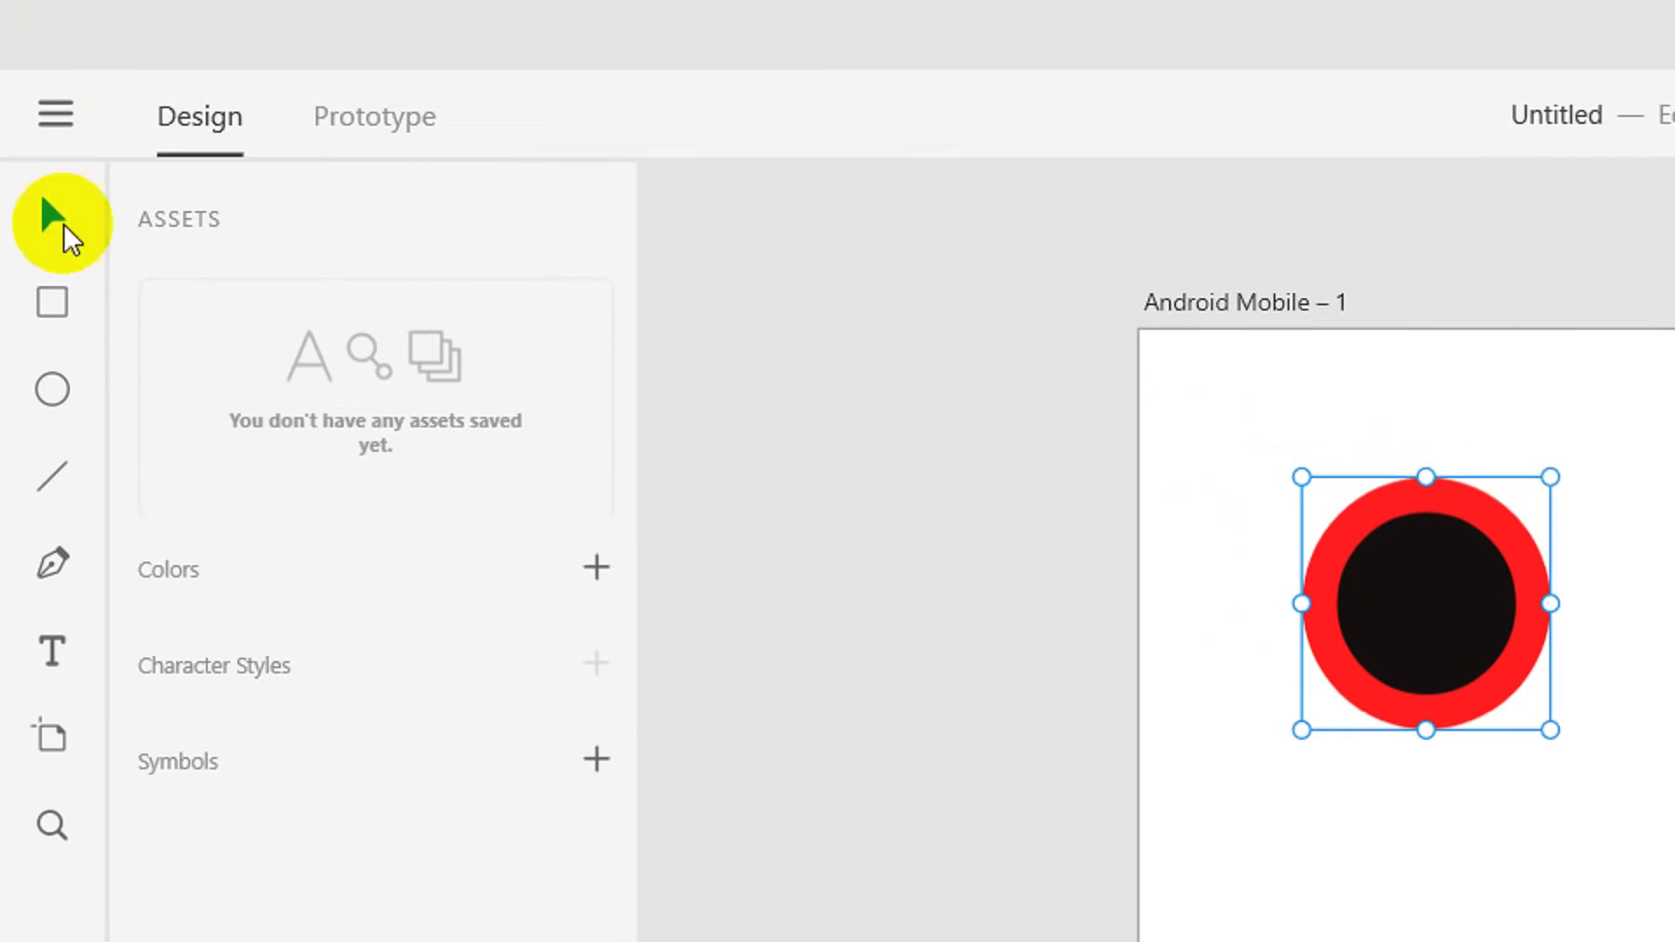
Add a text label 'Tamil hacks' below the circle.
click(59, 400)
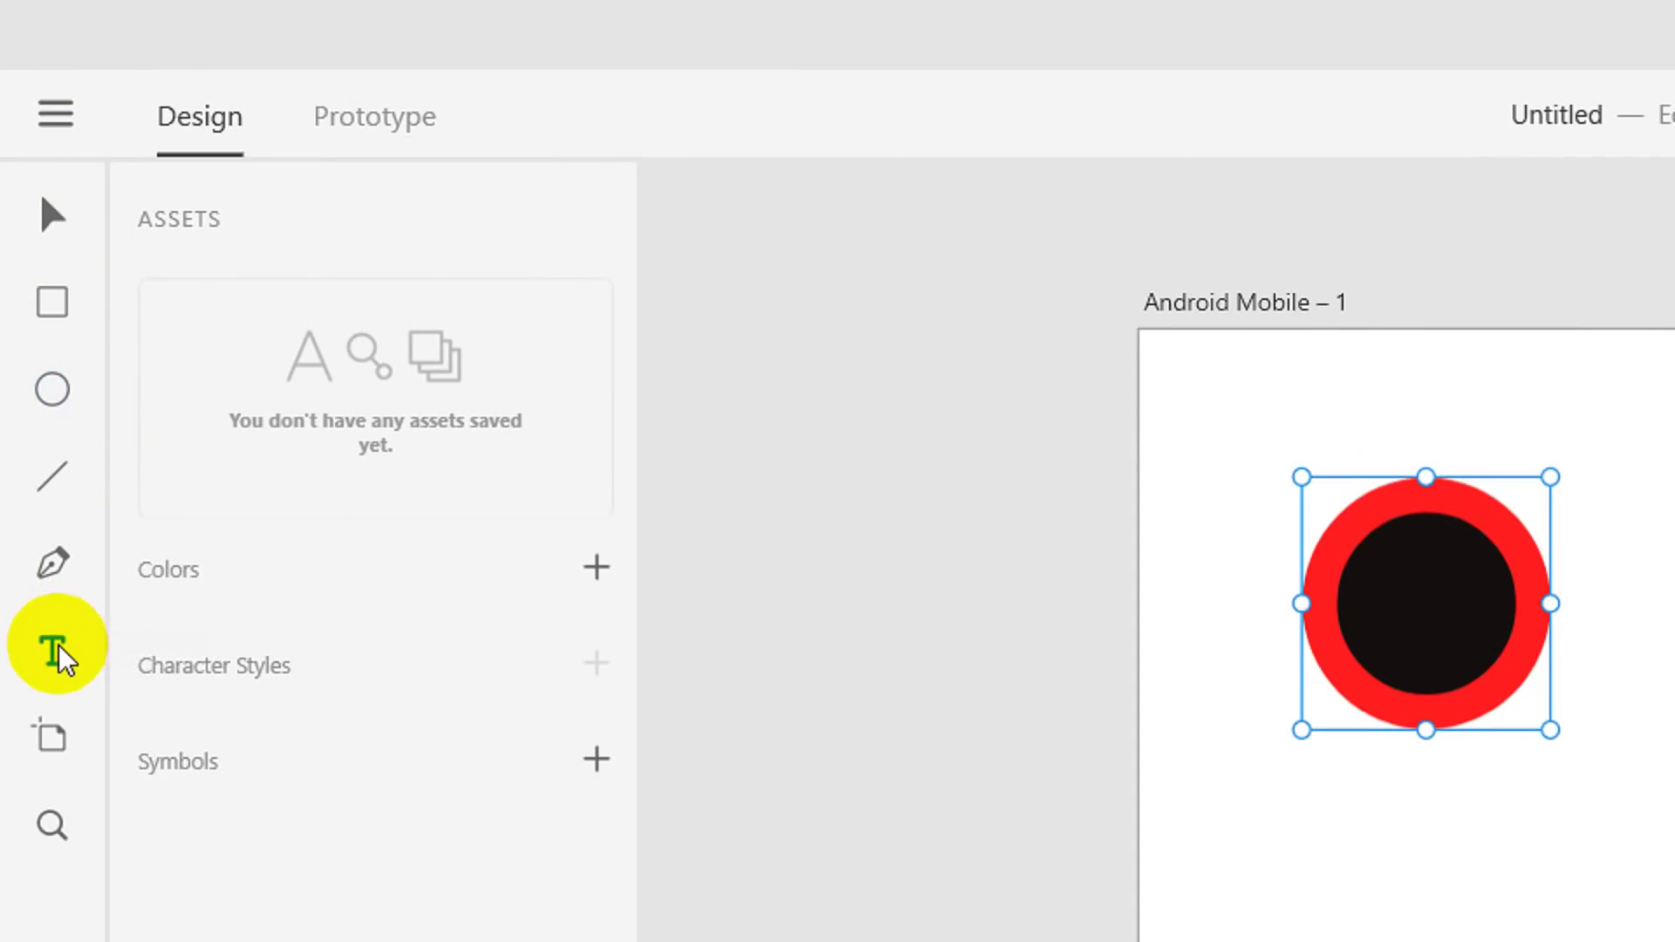
click(54, 650)
click(1270, 856)
click(1271, 729)
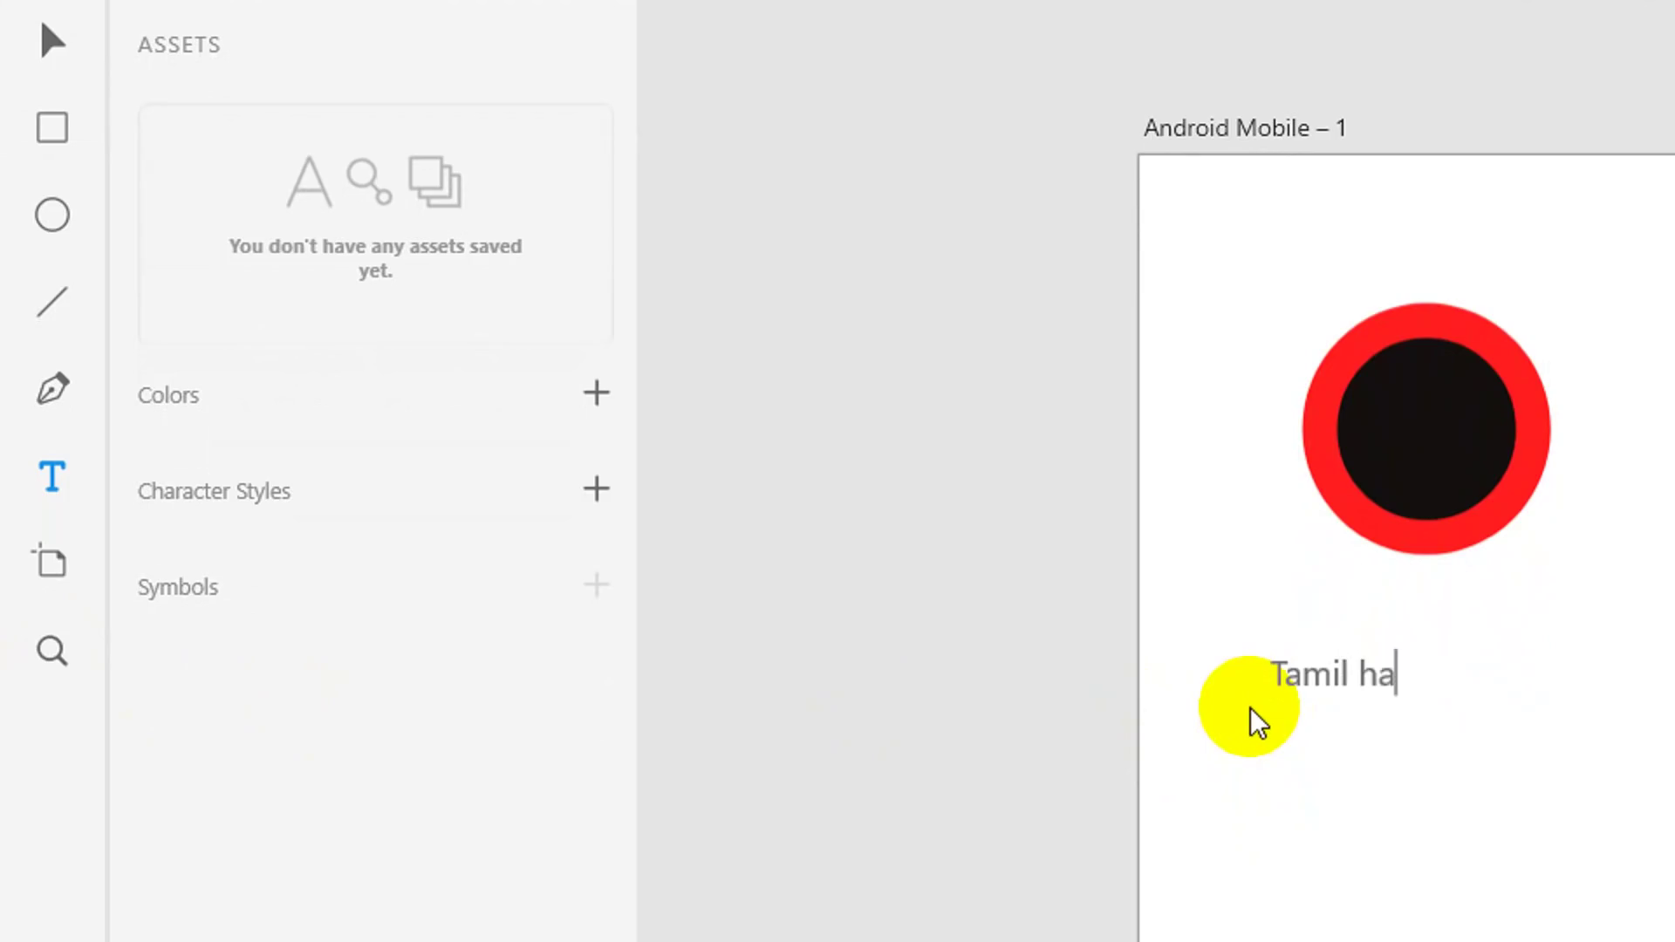
text(Tamil hacks)
key(Escape)
Reposition the circle and snap the 'Tamil hacks' text to the centre guide beneath it.
click(47, 174)
drag(1382, 829, 1453, 824)
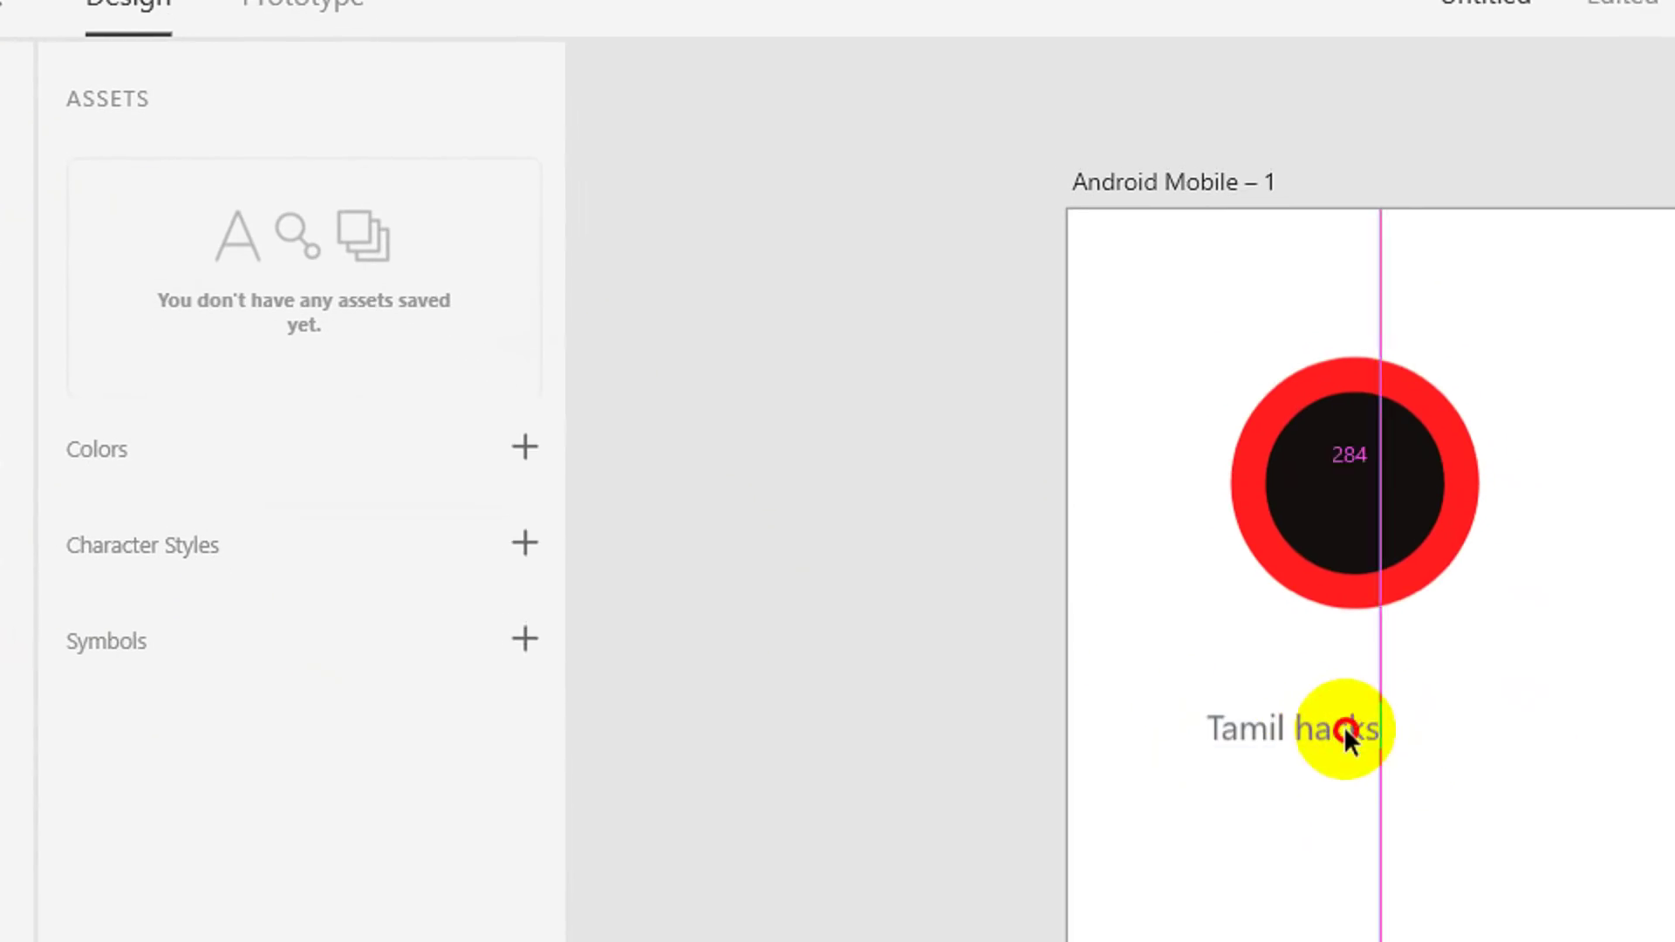
drag(1288, 497, 1281, 606)
drag(1295, 707, 1466, 686)
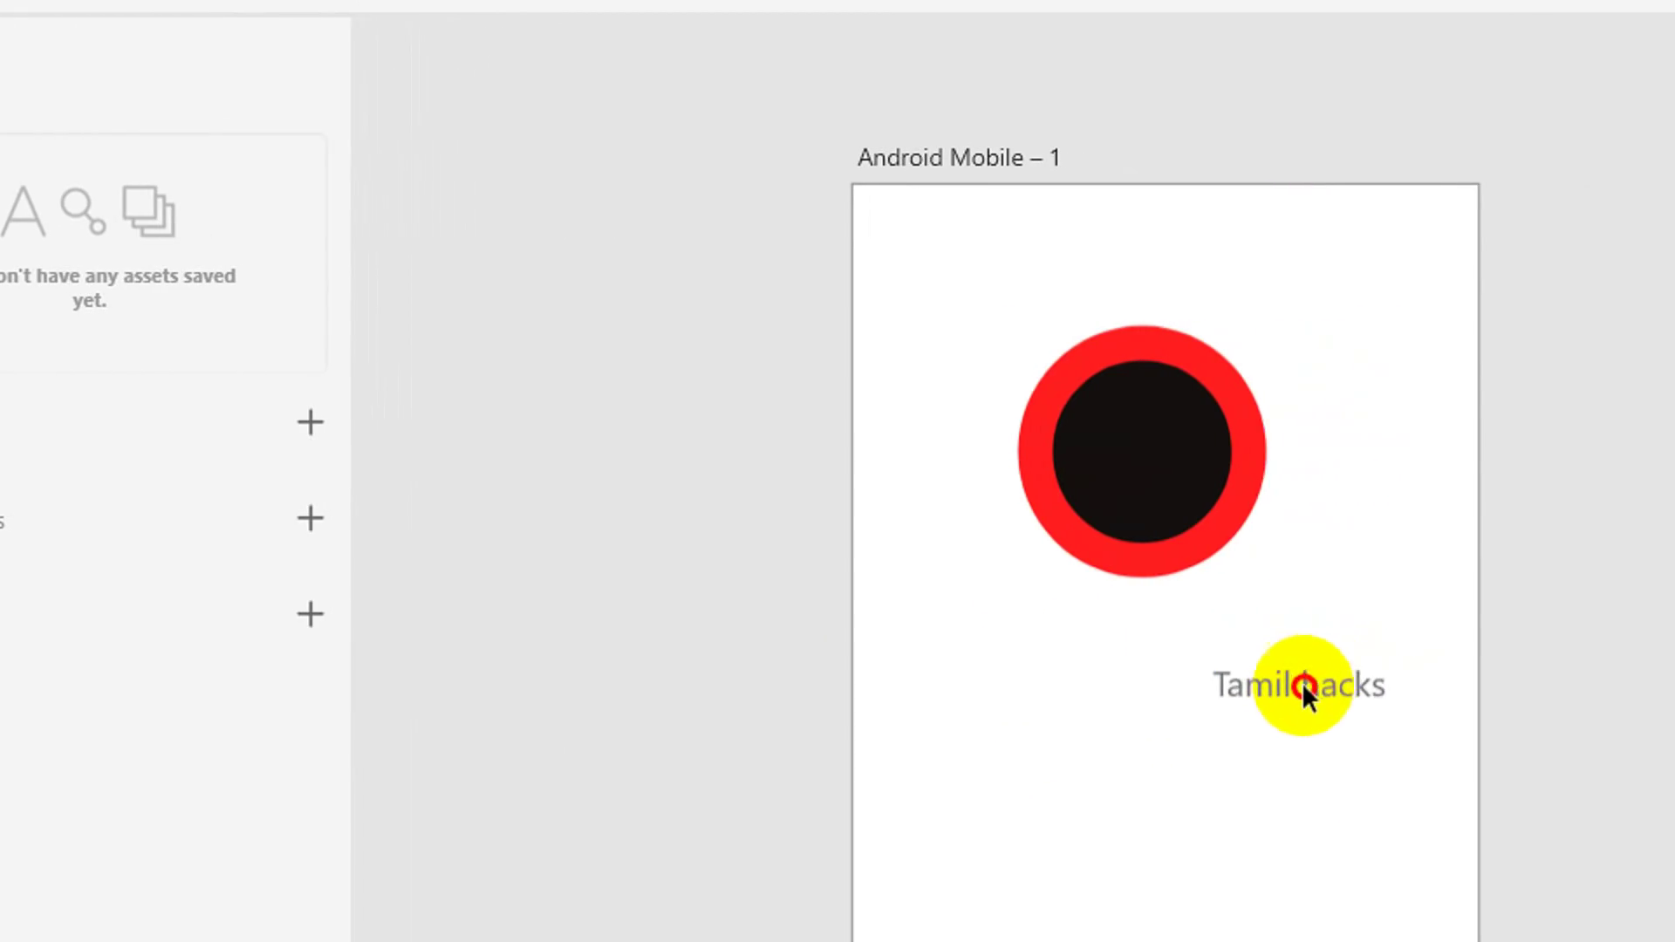
drag(1221, 696, 1169, 639)
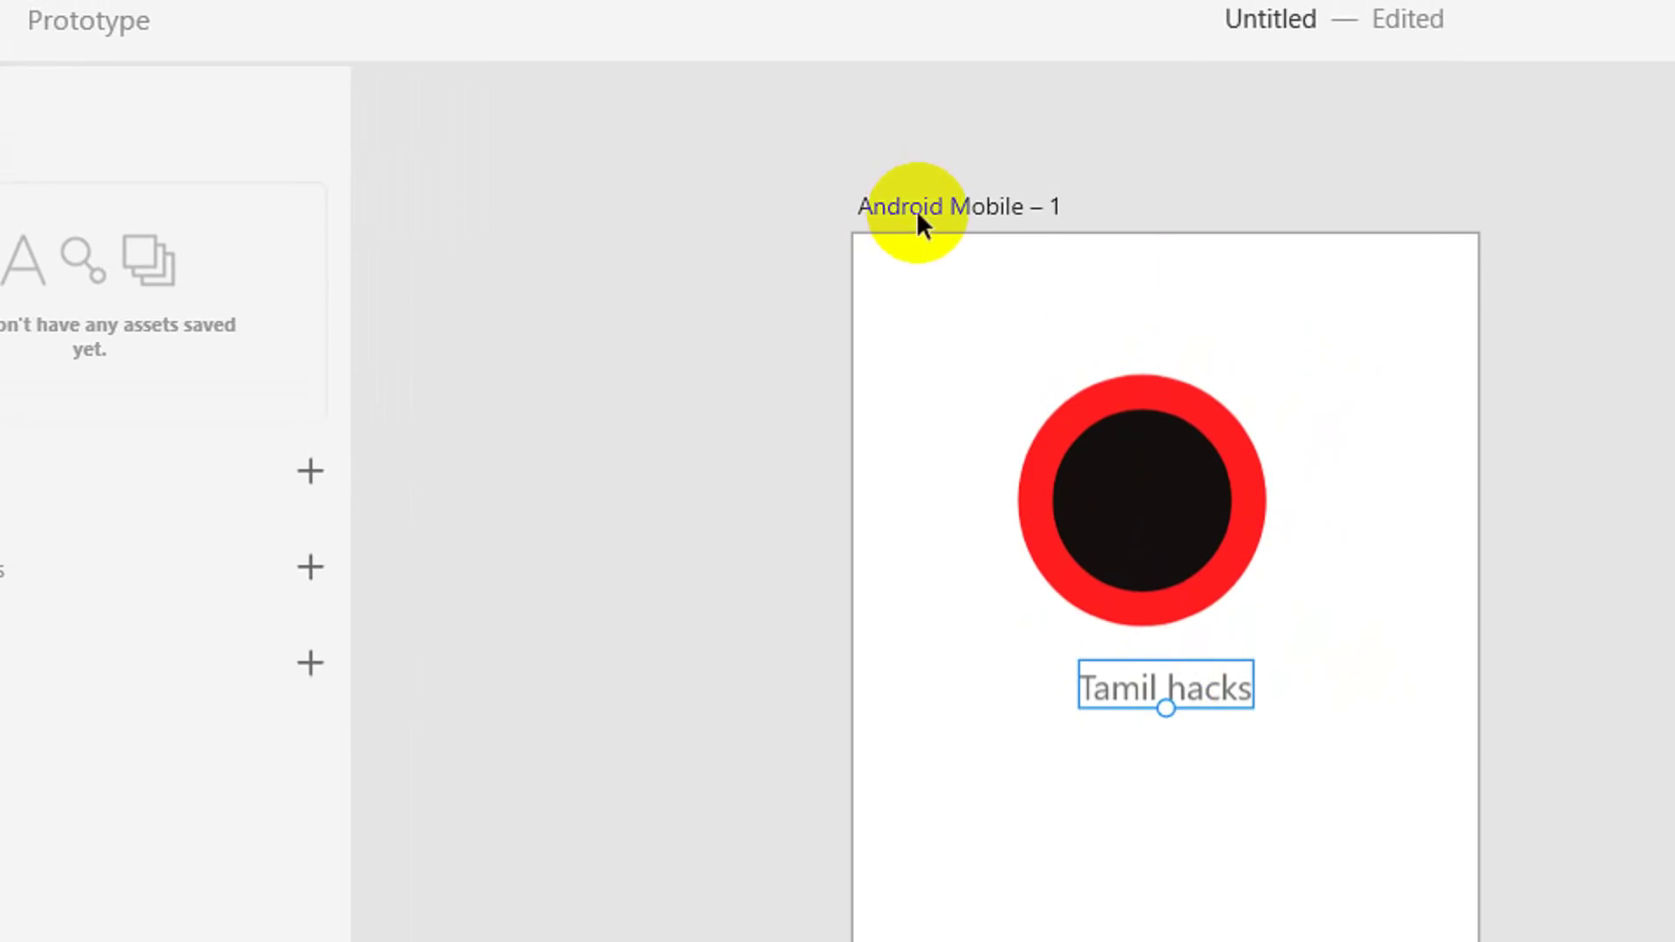
drag(913, 234, 678, 292)
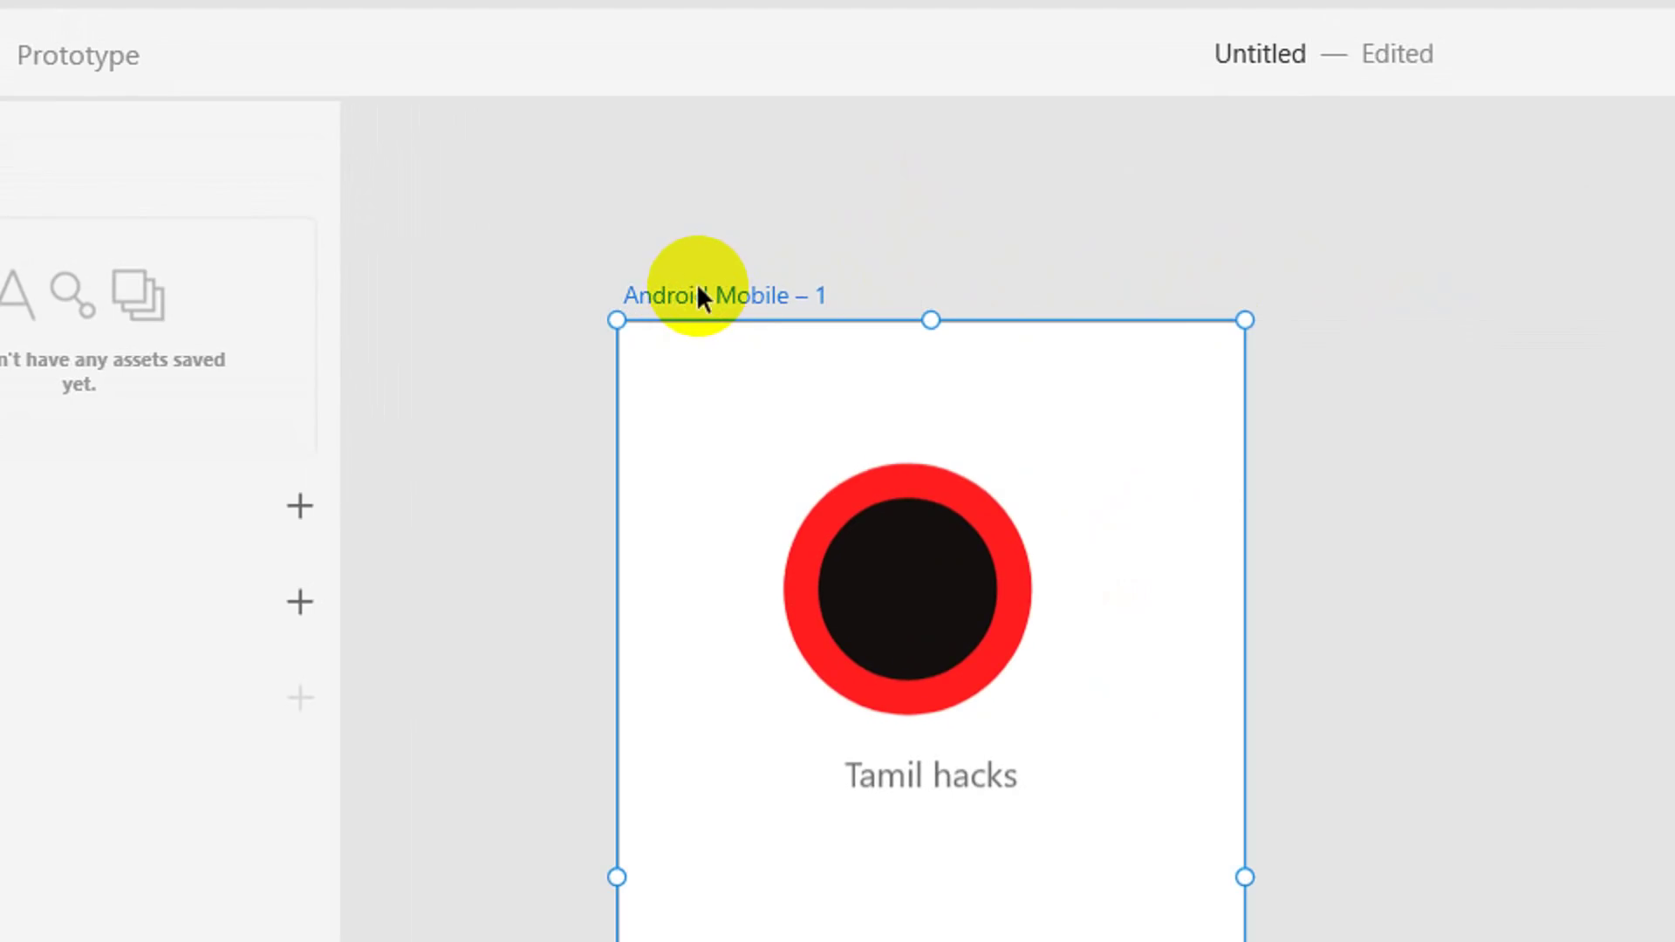
Duplicate Android Mobile – 1 with Ctrl+D, then select the red-ringed circle on the first artboard.
key(ctrl+d)
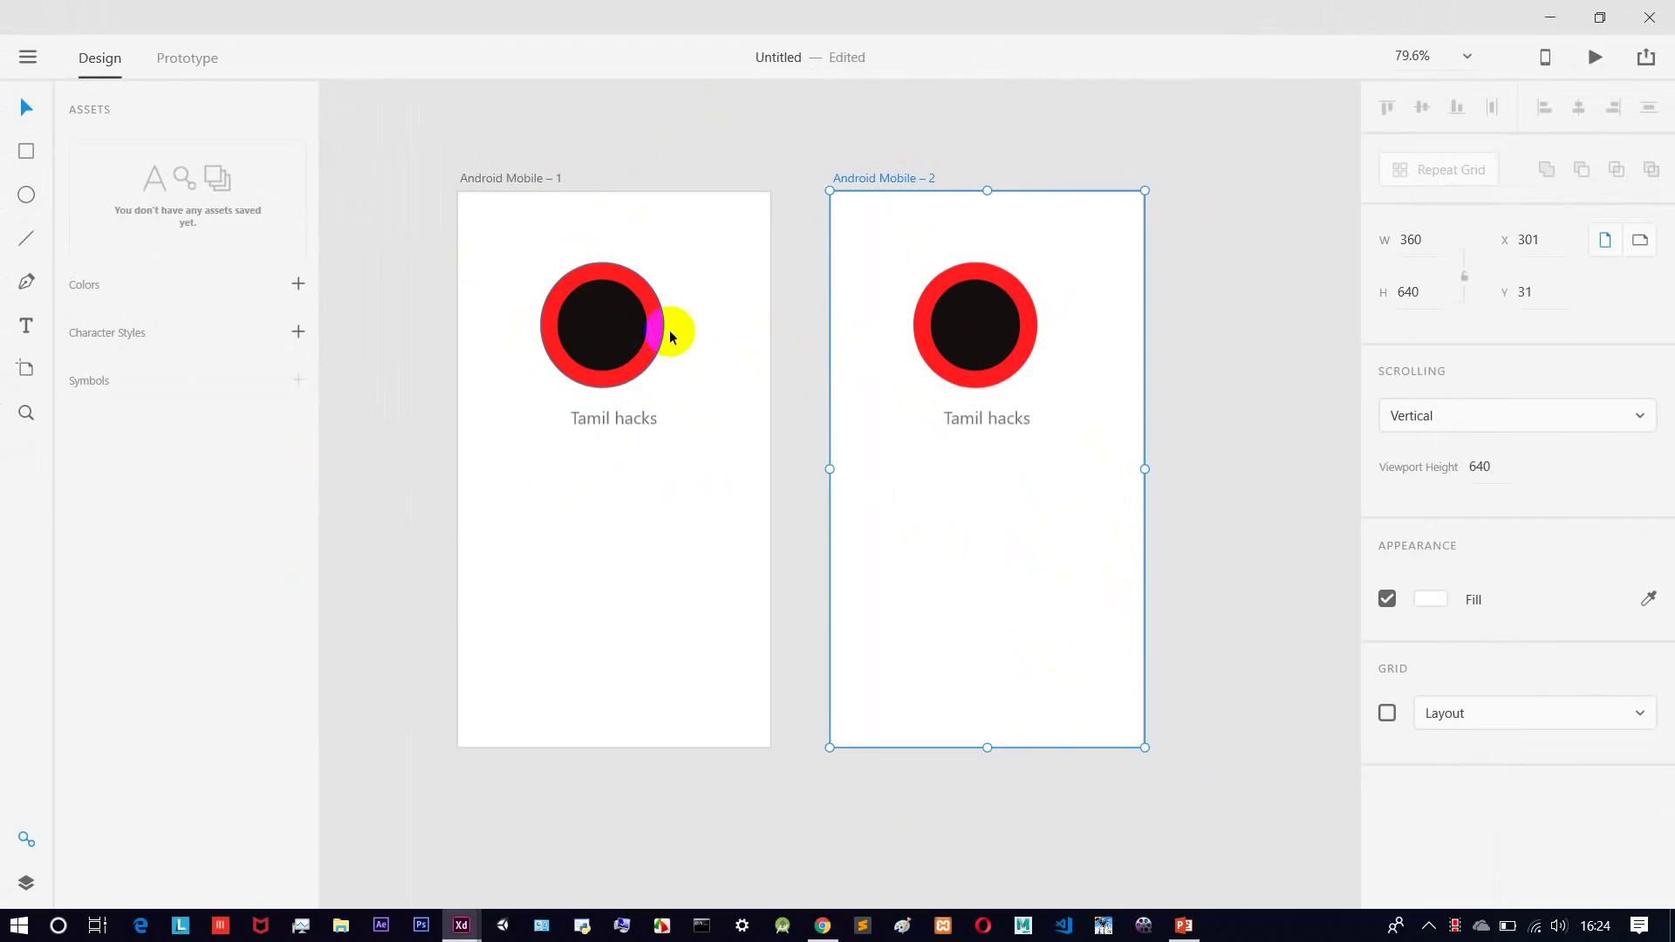
click(587, 348)
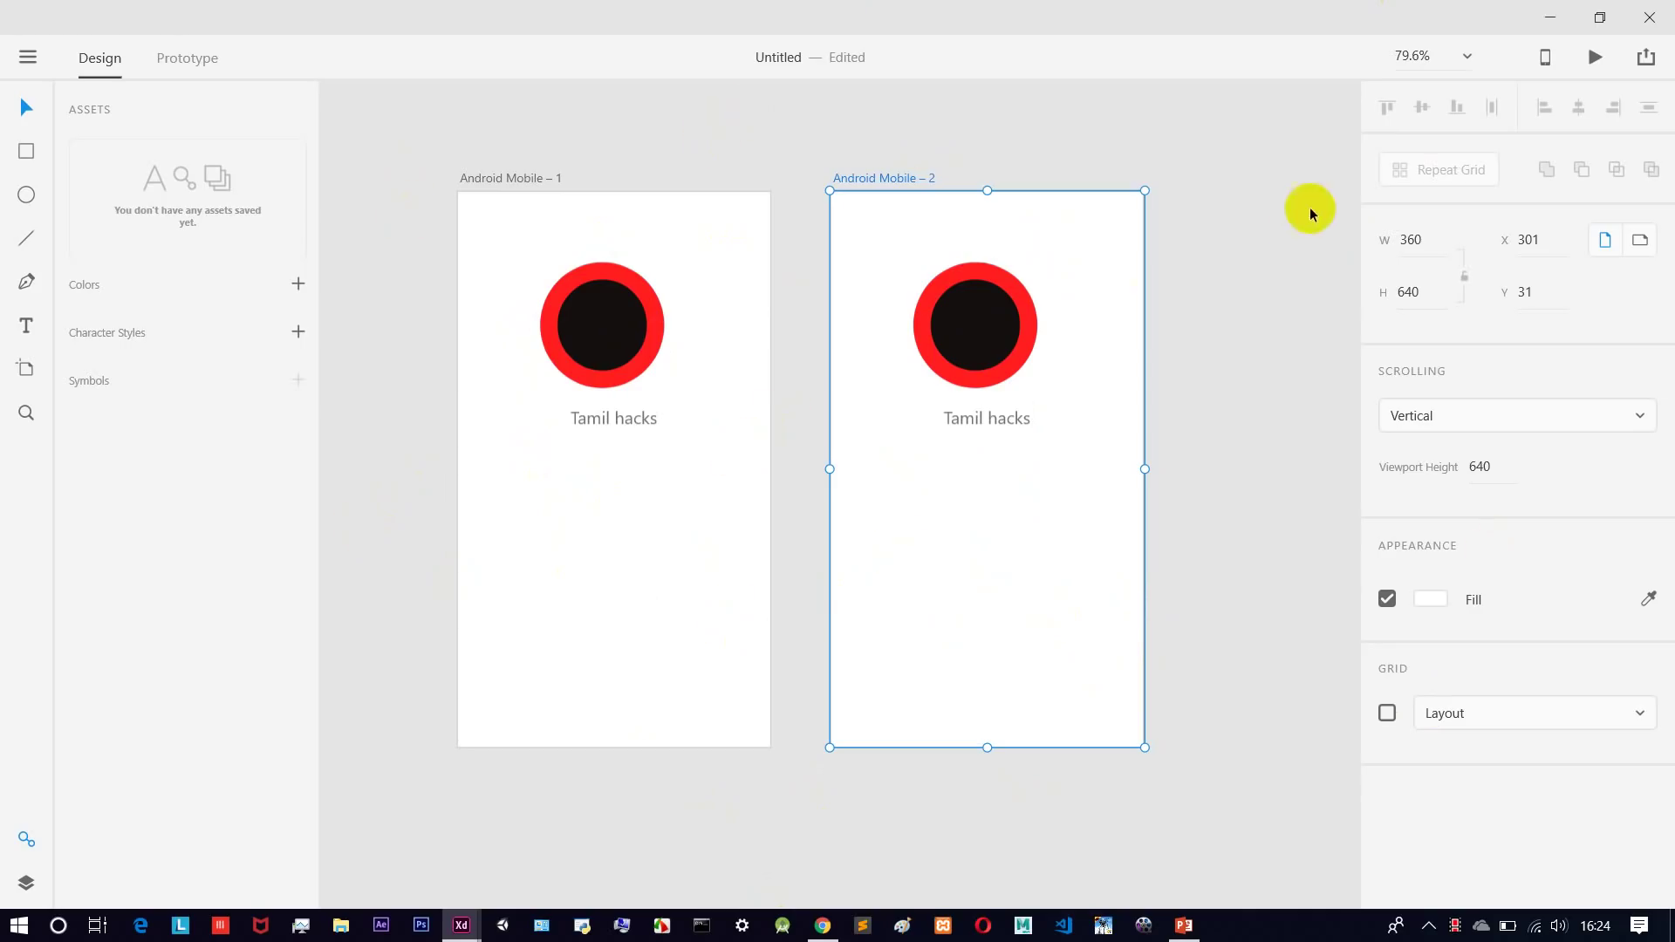
Lower the Tamil hacks text and give the circle a purple #635485 fill at X 109, Y 98.
drag(1005, 422, 1000, 487)
drag(996, 326, 960, 327)
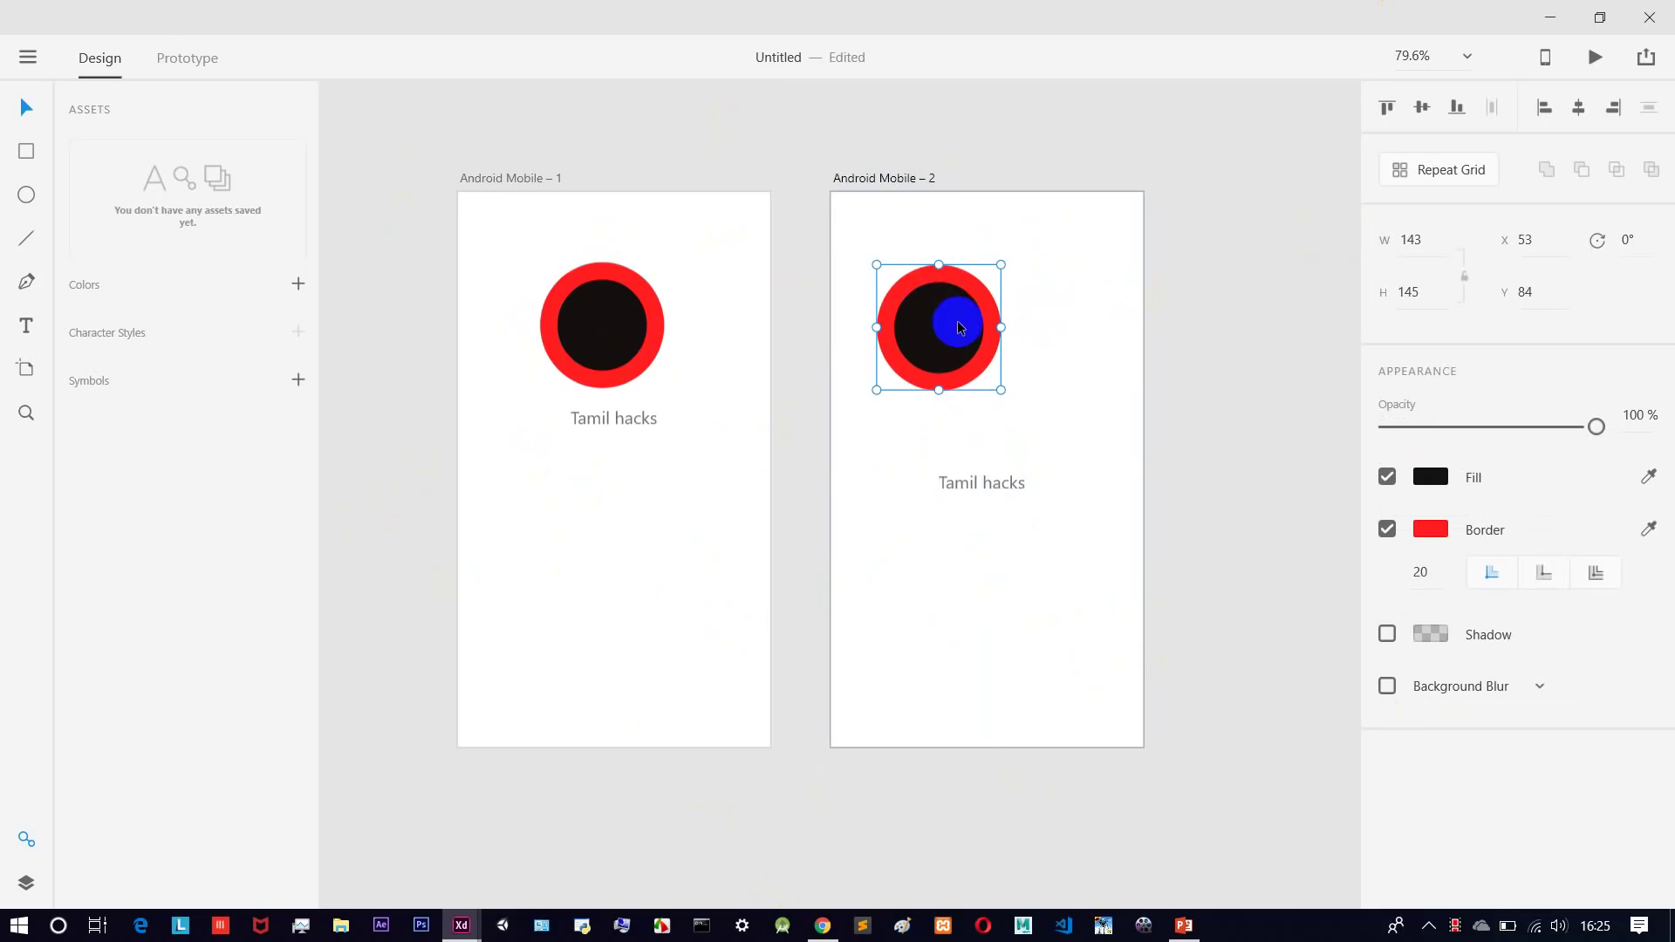
click(1427, 475)
click(1207, 398)
drag(1206, 397, 1174, 436)
click(1320, 399)
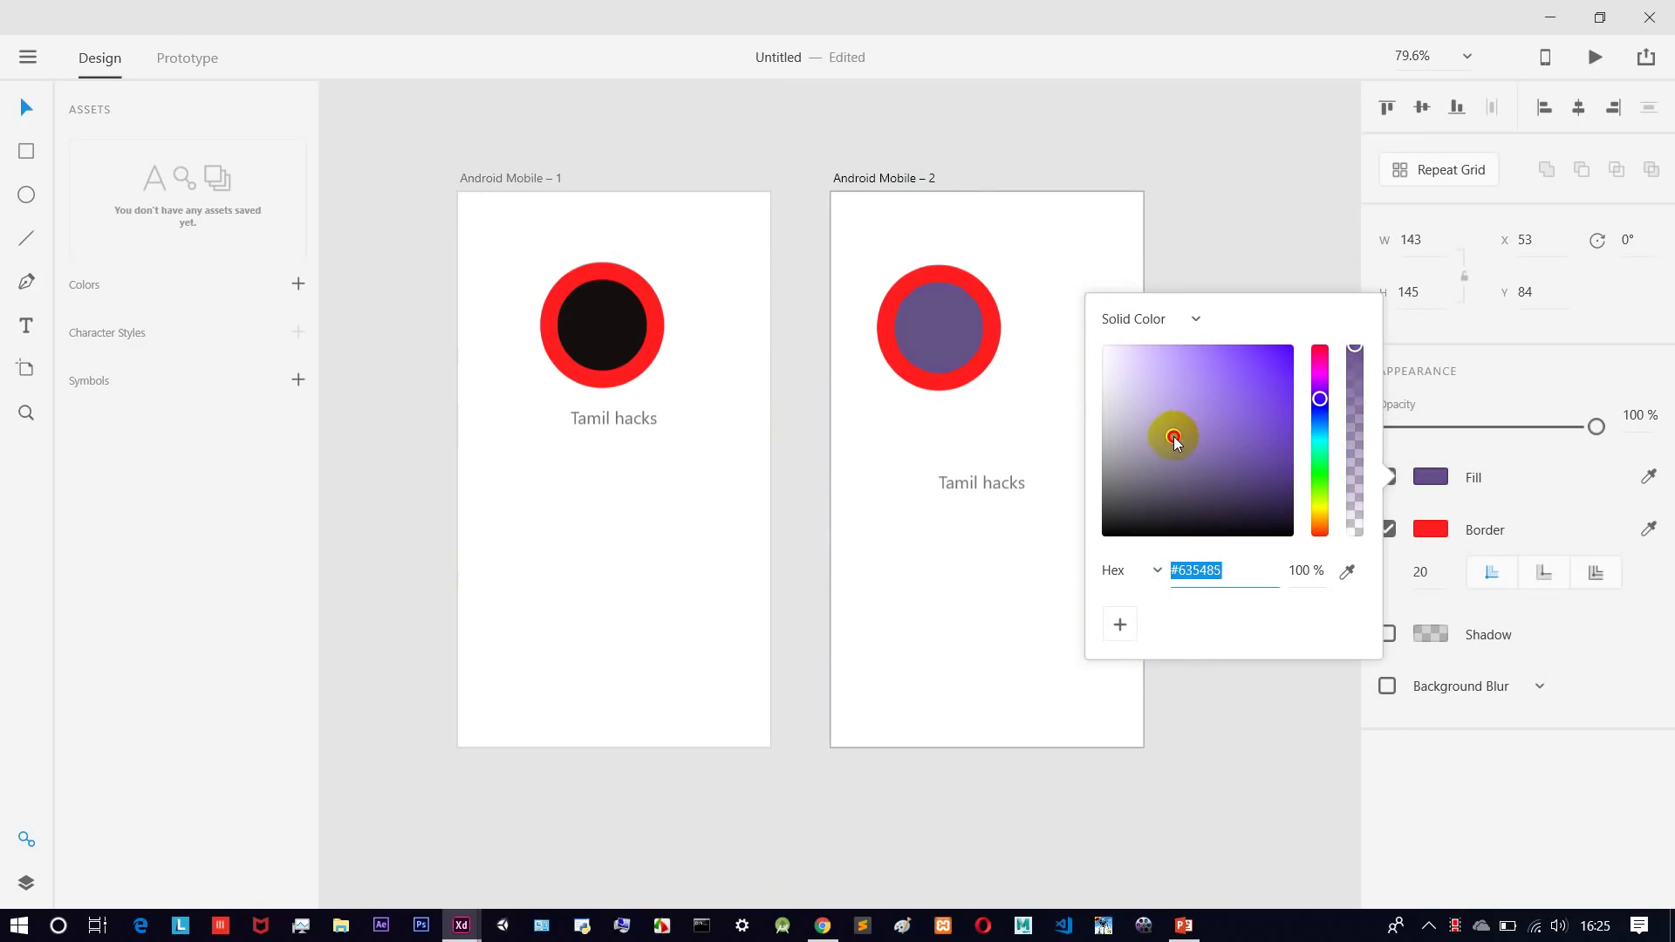
click(1076, 280)
drag(943, 332, 992, 344)
click(1000, 485)
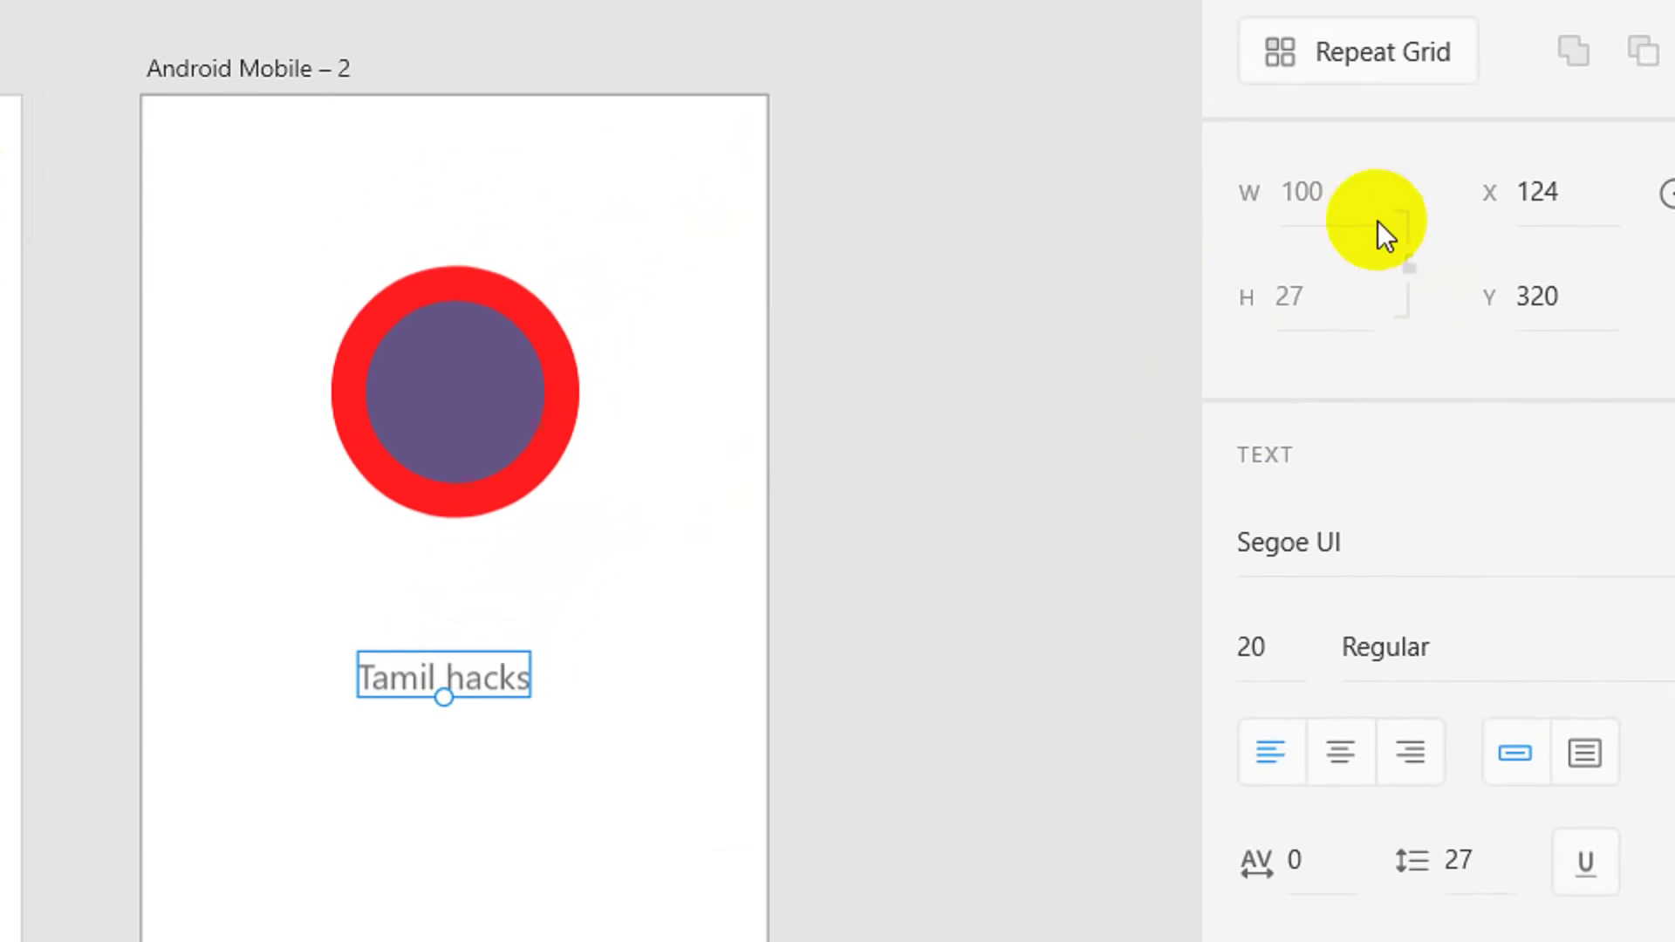
Change the Tamil hacks text's font to Trajan Pro.
click(1383, 541)
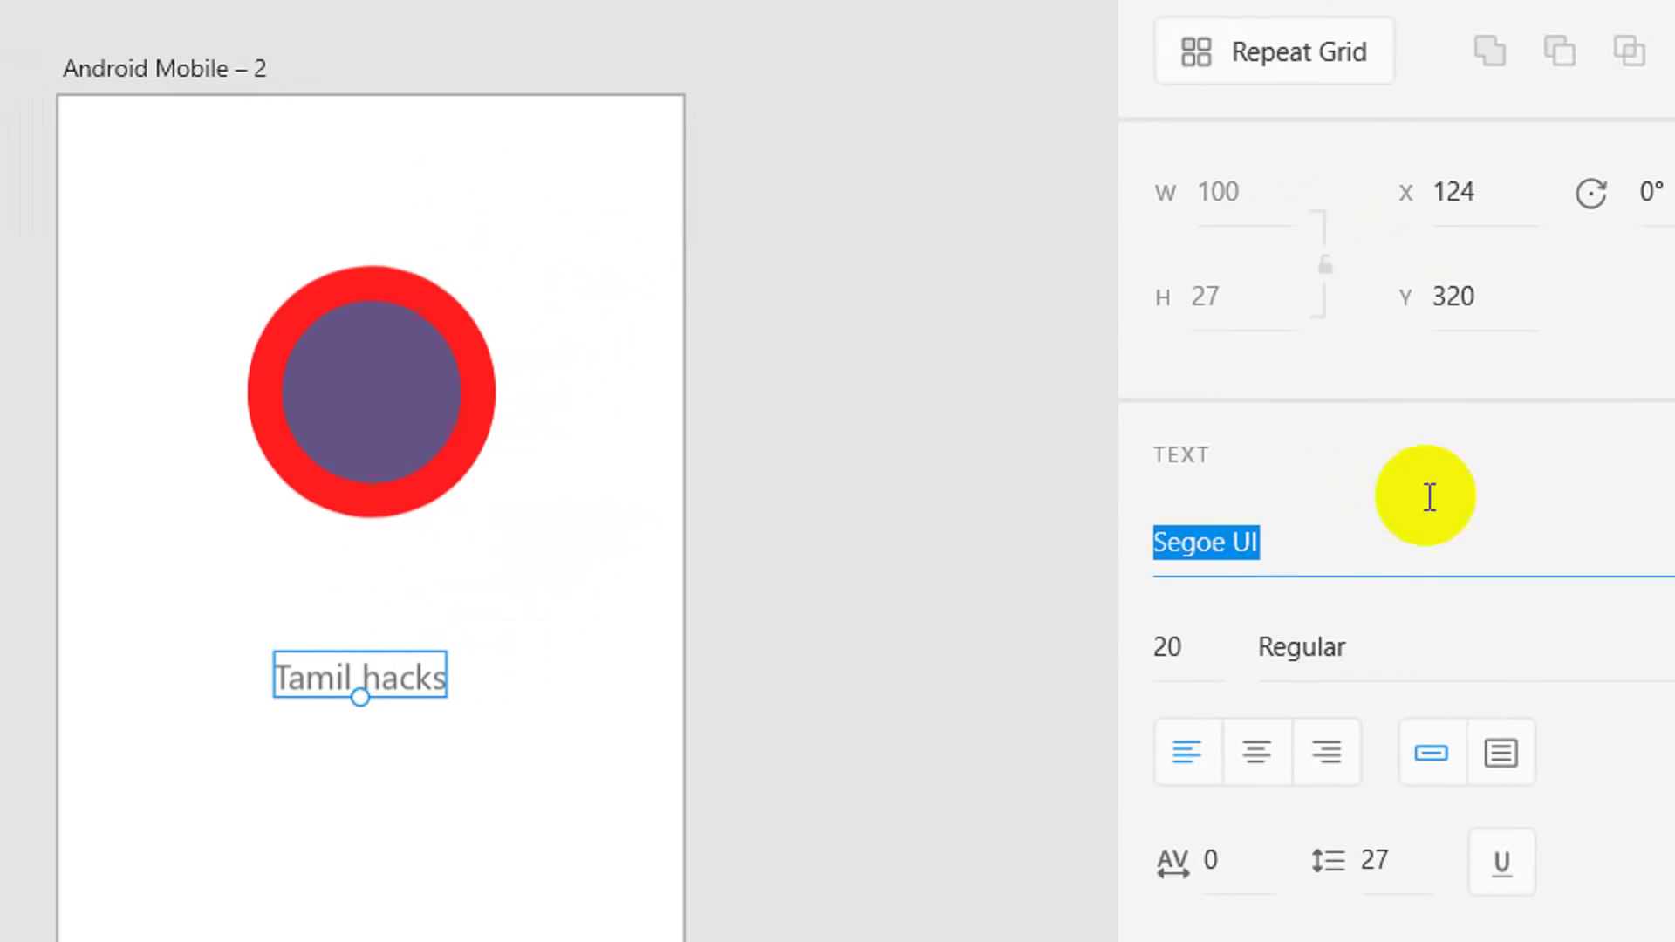
click(1621, 547)
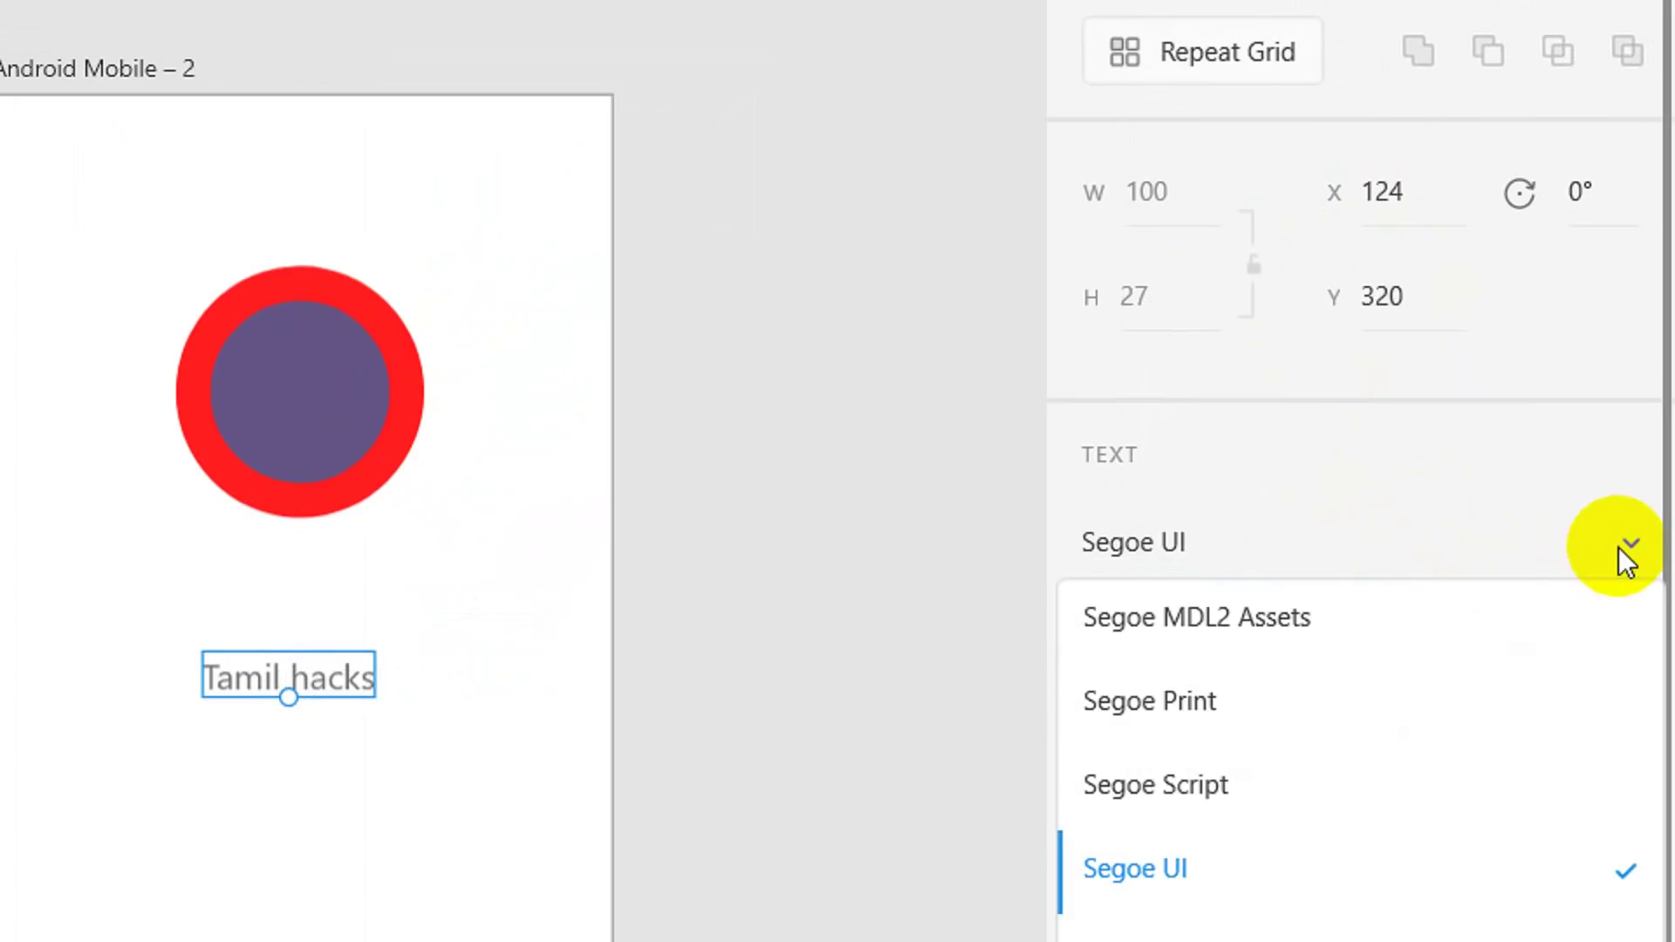
scroll(1419, 654, down, 3)
click(1313, 706)
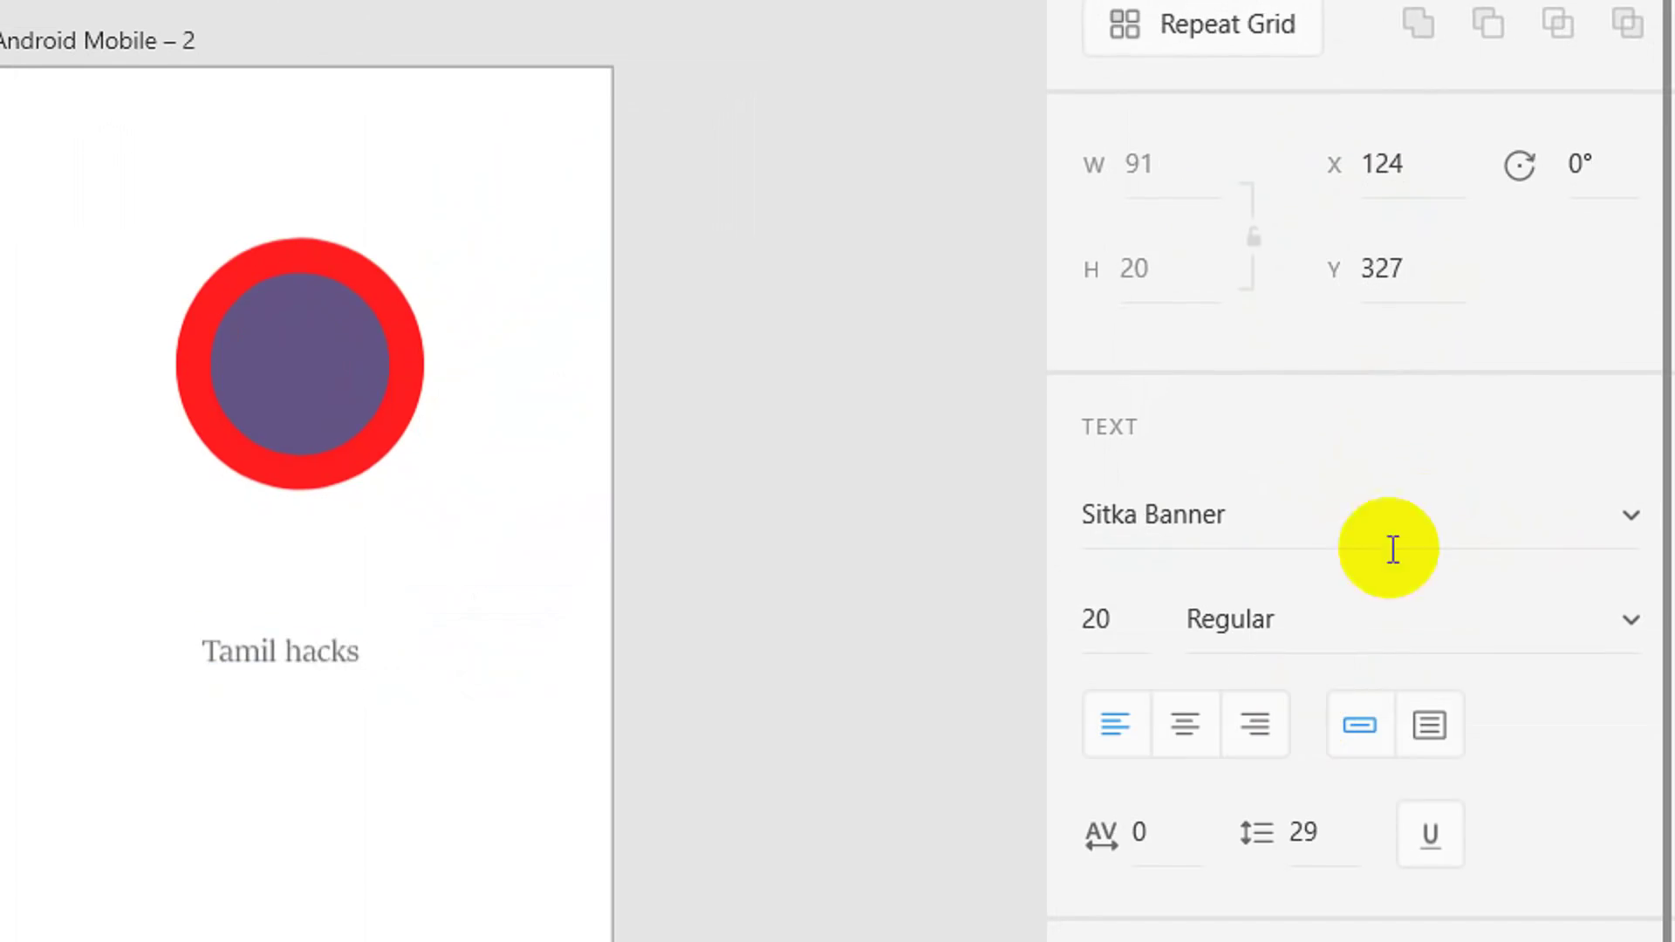
click(1633, 511)
scroll(1436, 684, down, 6)
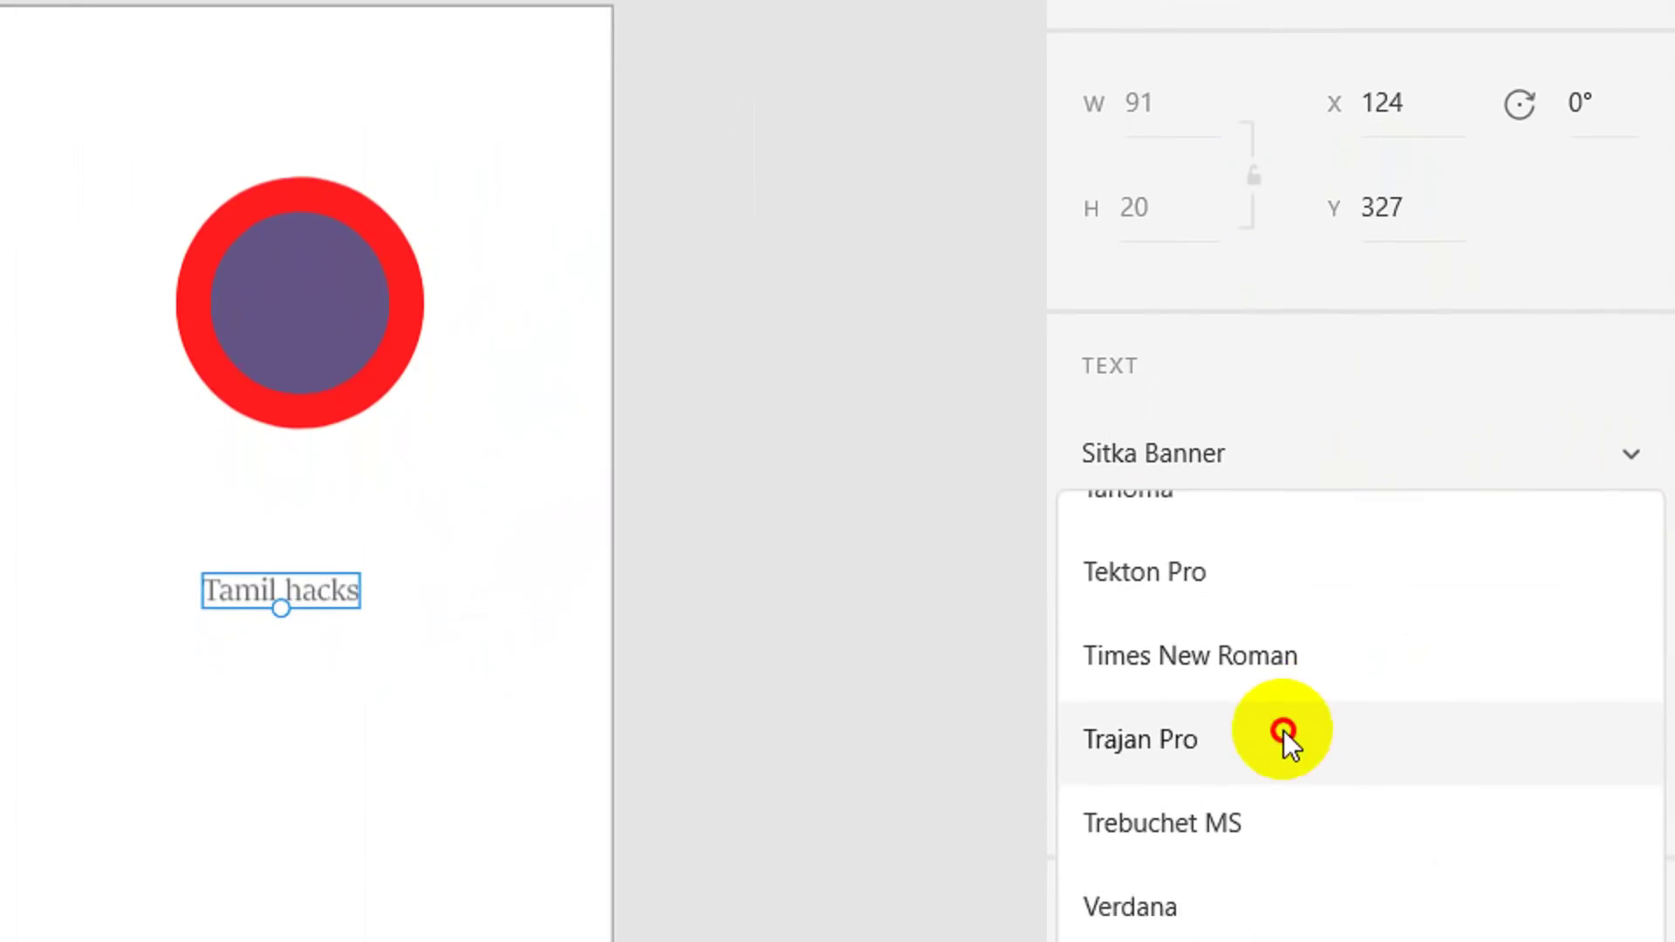
click(1284, 730)
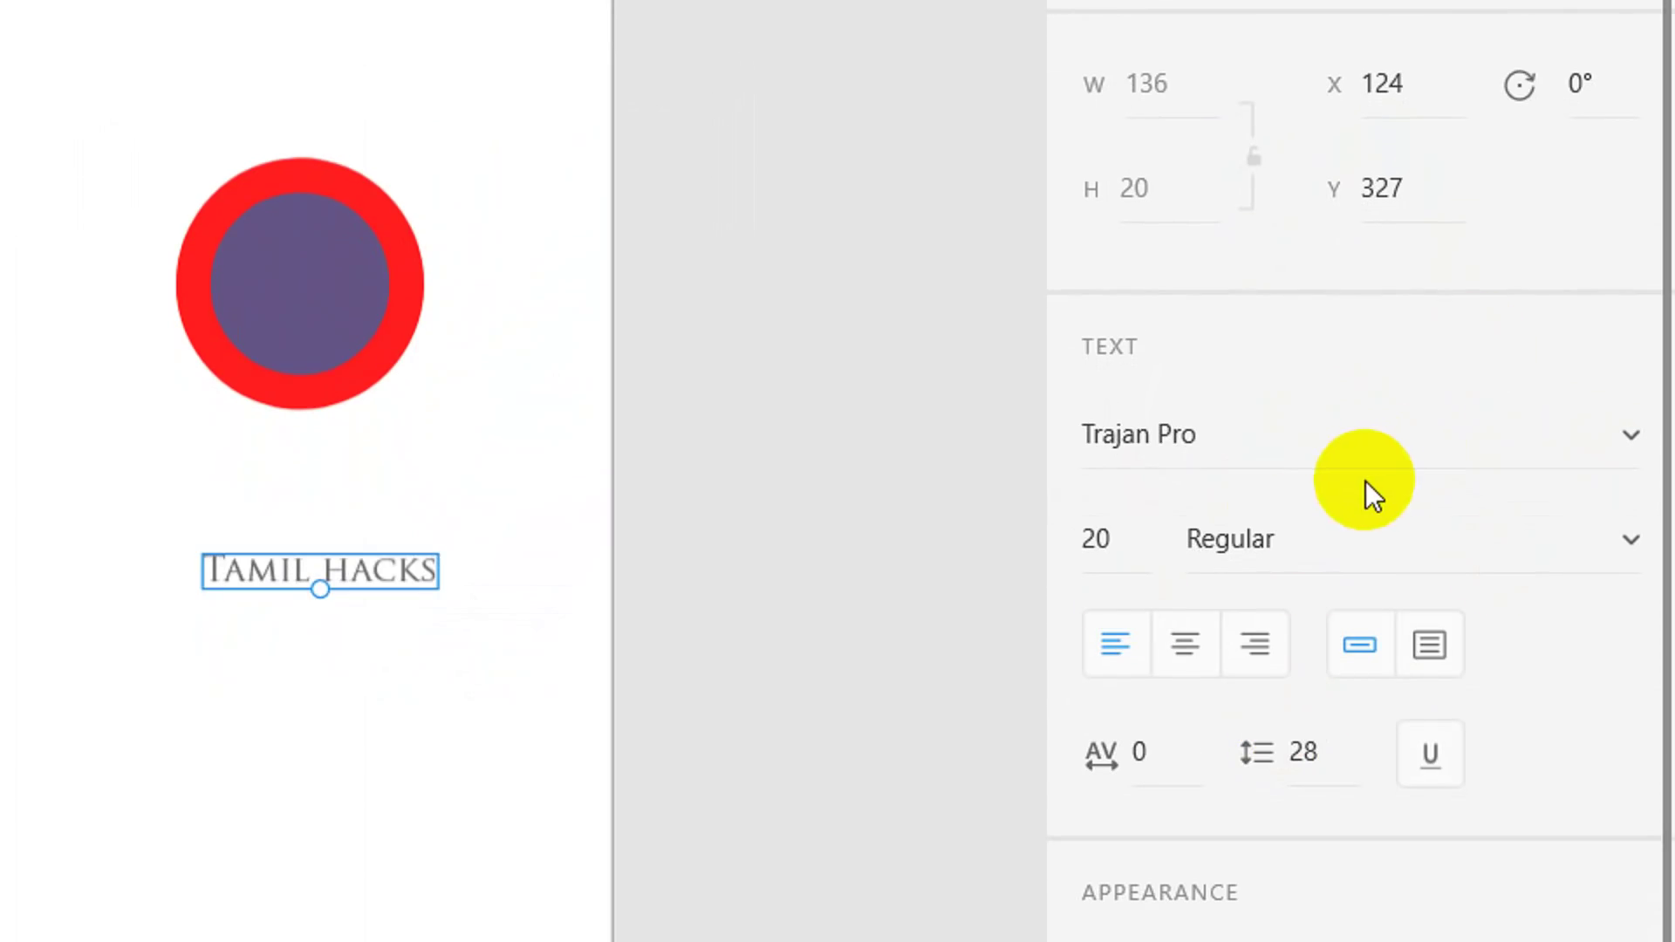
Set the font size to 50 and restore the text's opacity to 100%.
drag(1127, 520, 1060, 535)
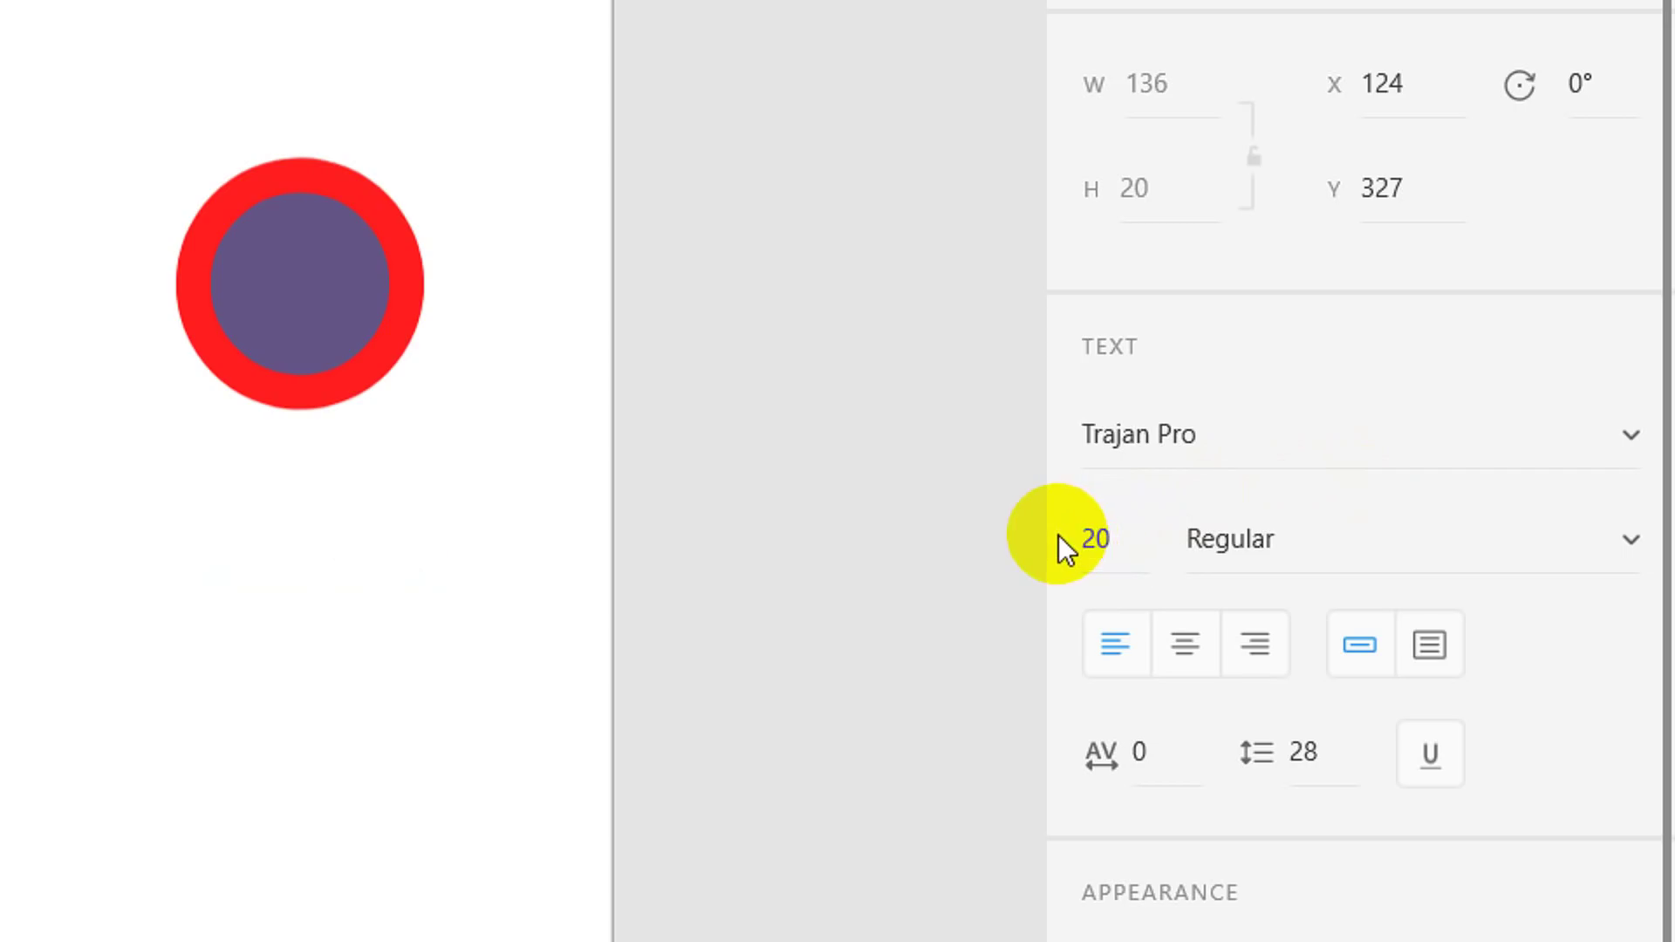
click(1164, 538)
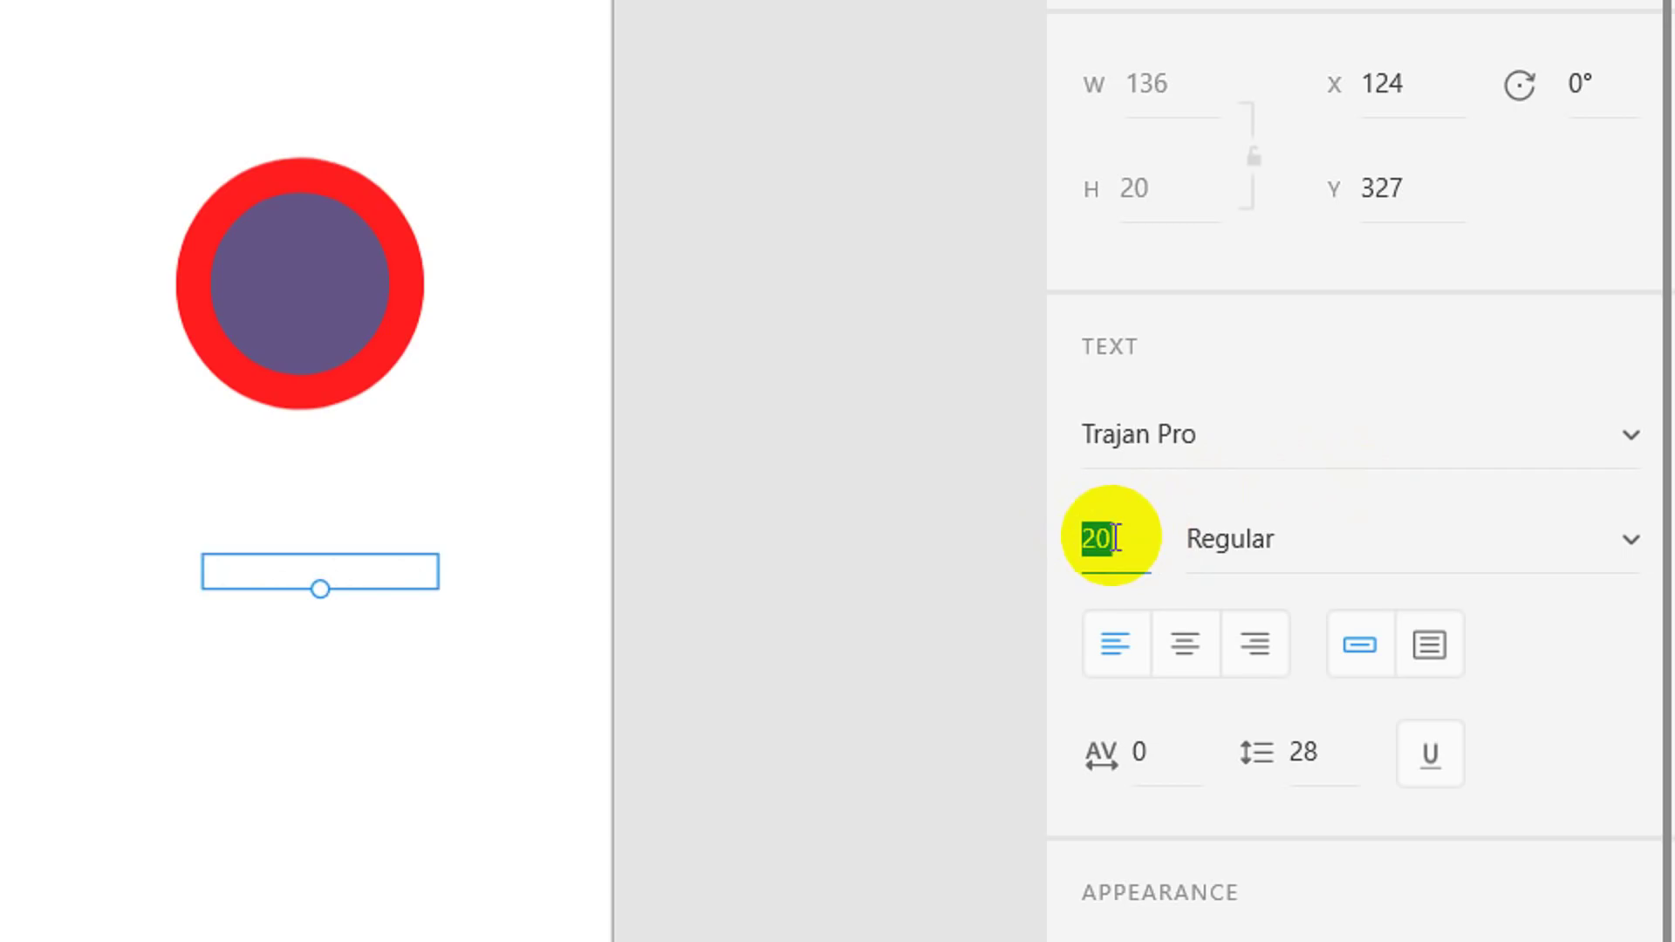
text(5)
key(Return)
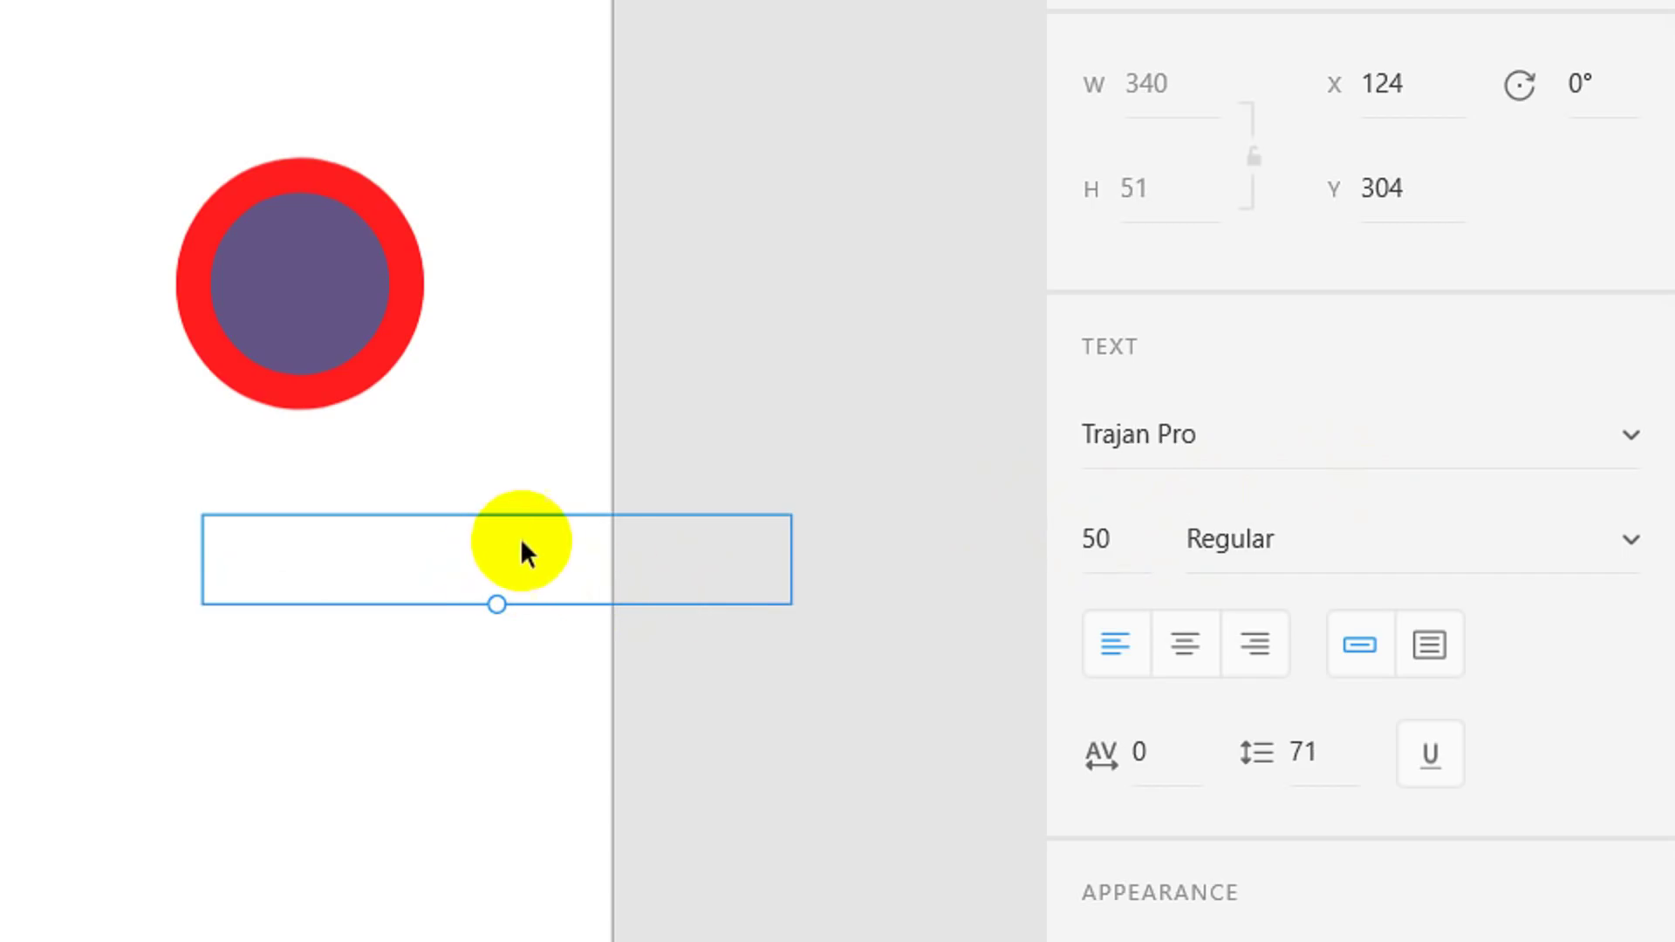
drag(1099, 886, 1484, 887)
drag(1484, 651, 1573, 642)
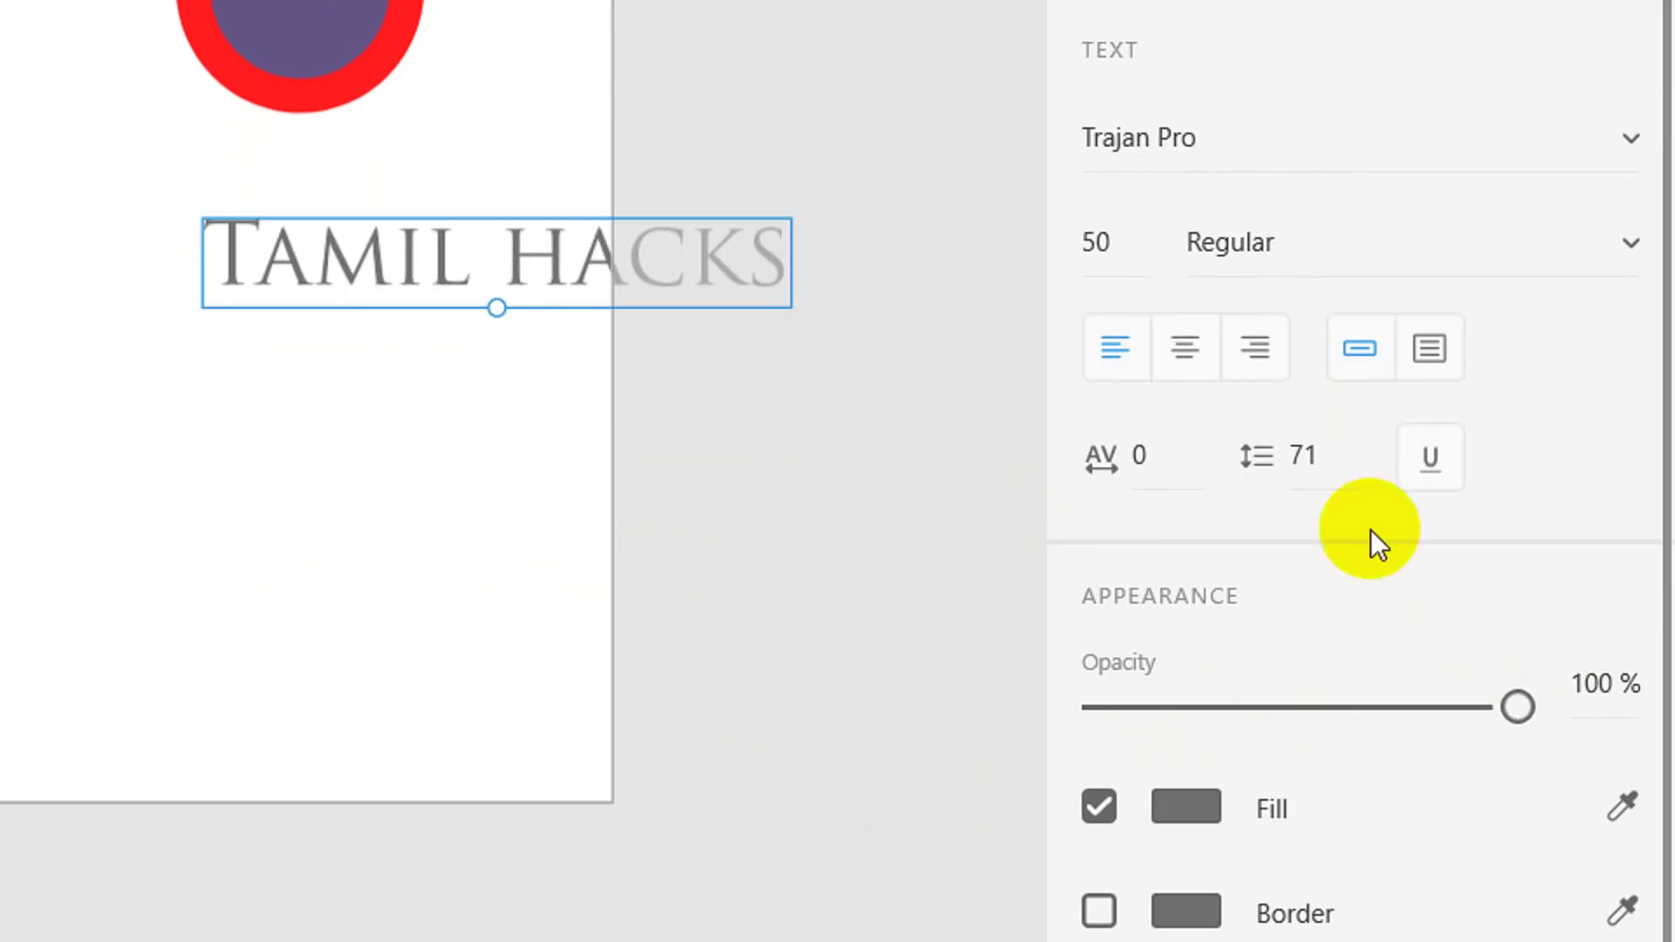
Resize the heading to size 41 and right-align it.
click(824, 361)
click(562, 262)
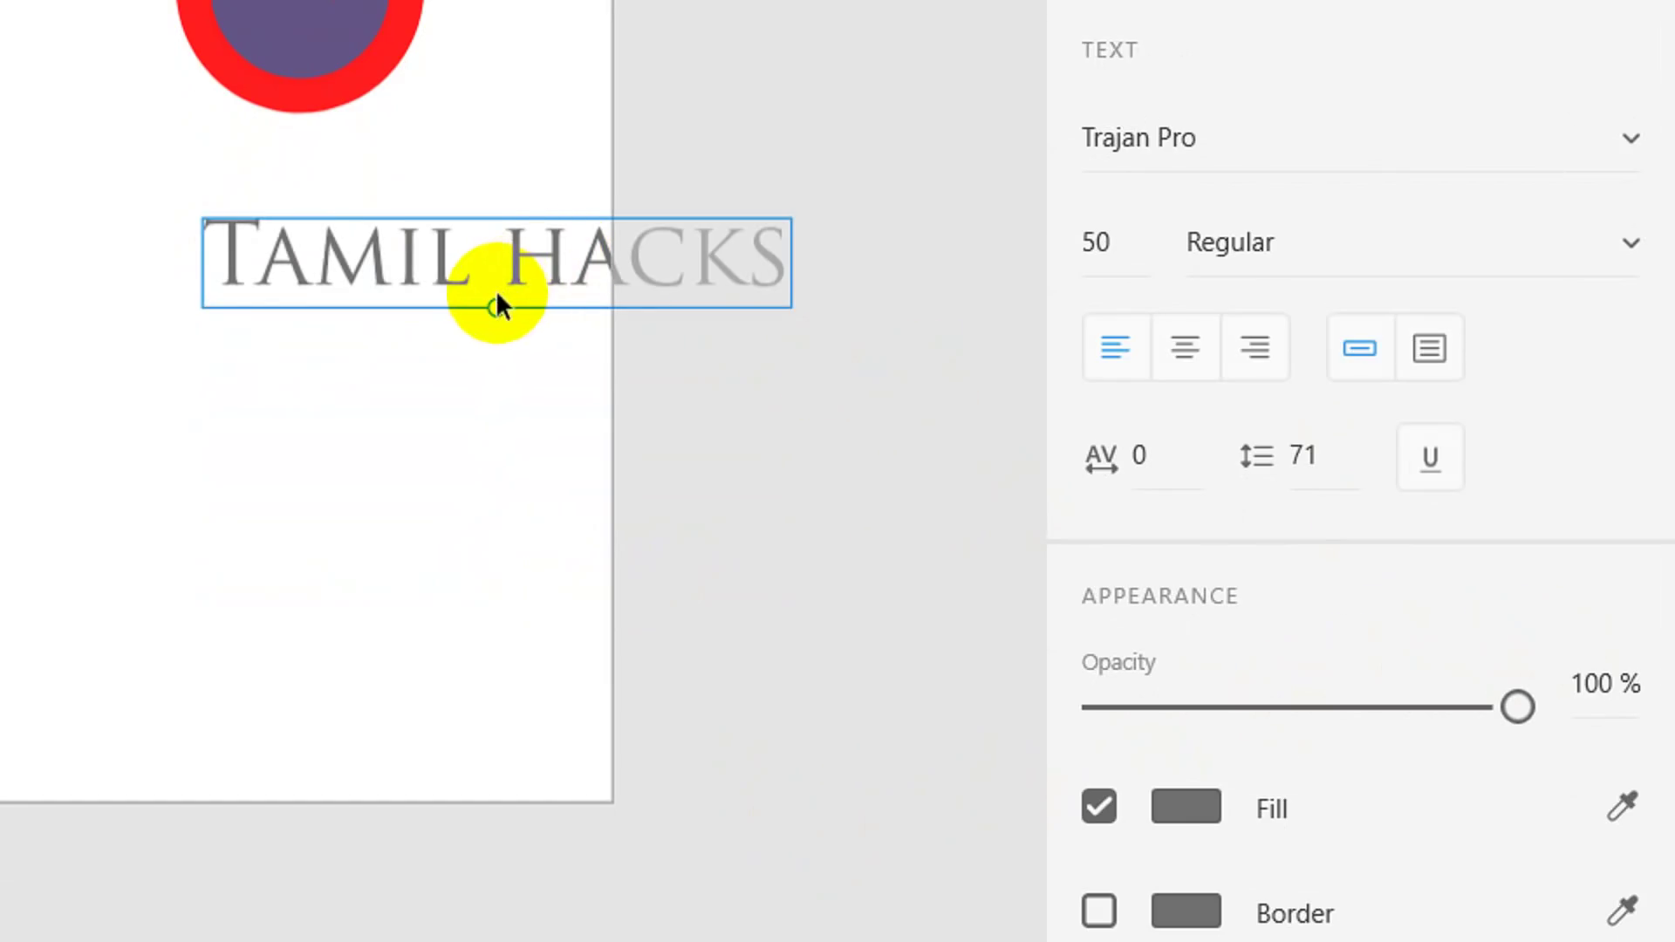
drag(494, 312, 323, 273)
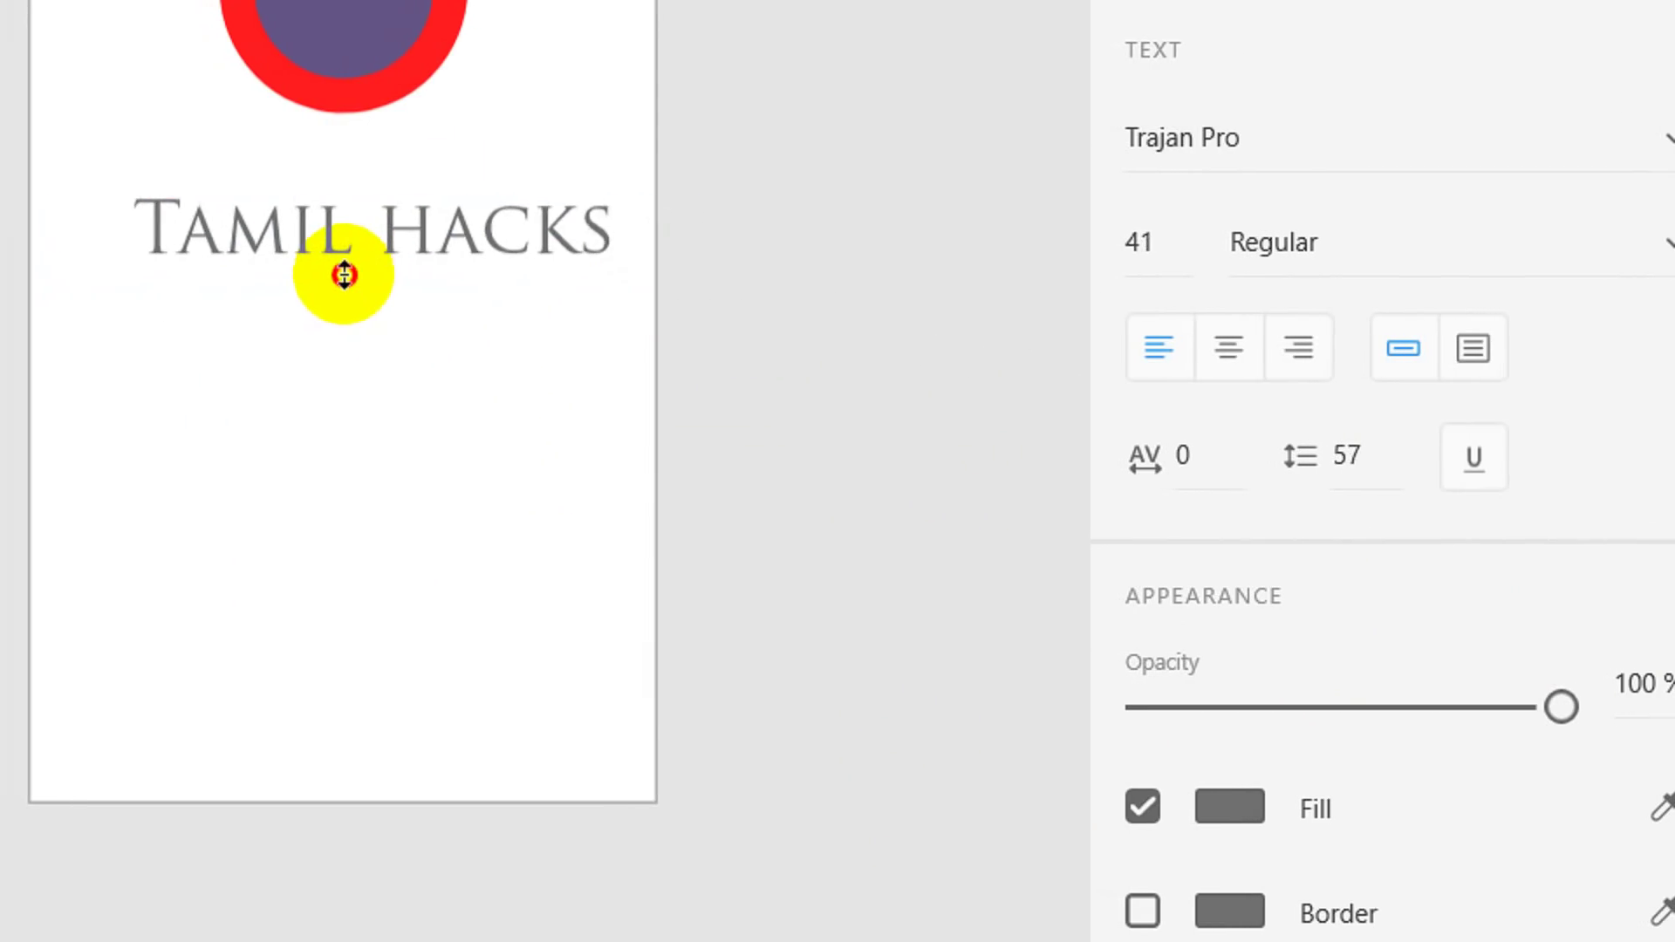
mouse_move(529, 233)
mouse_down()
mouse_move(519, 221)
mouse_move(557, 242)
mouse_up()
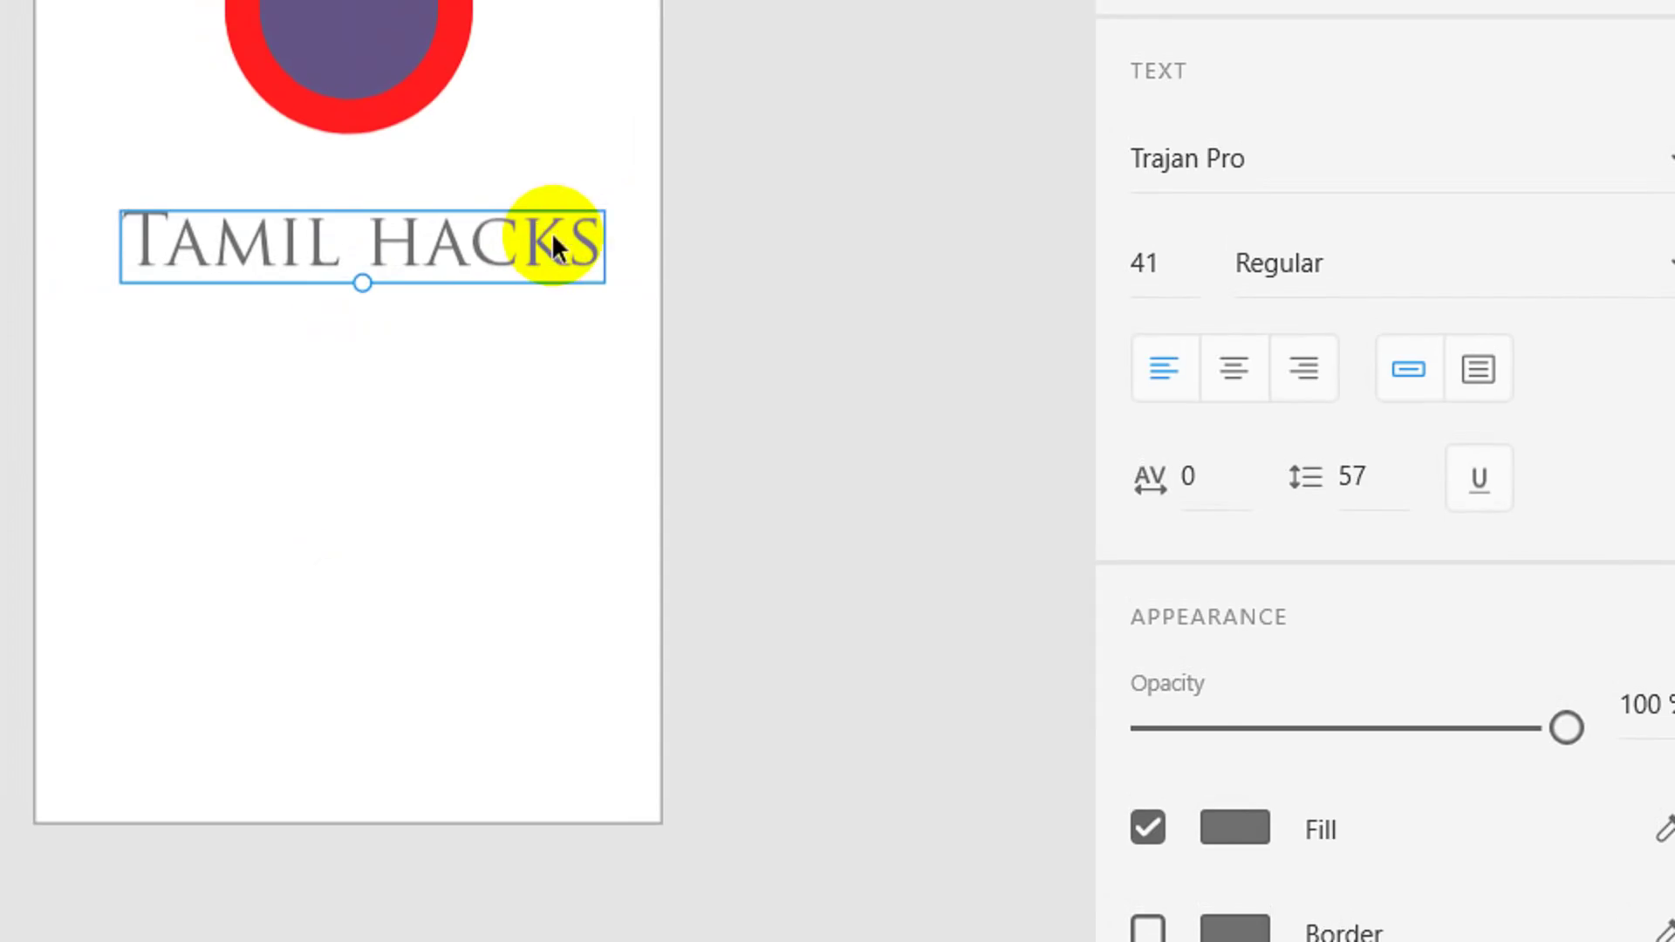
scroll(1192, 337, down, 1)
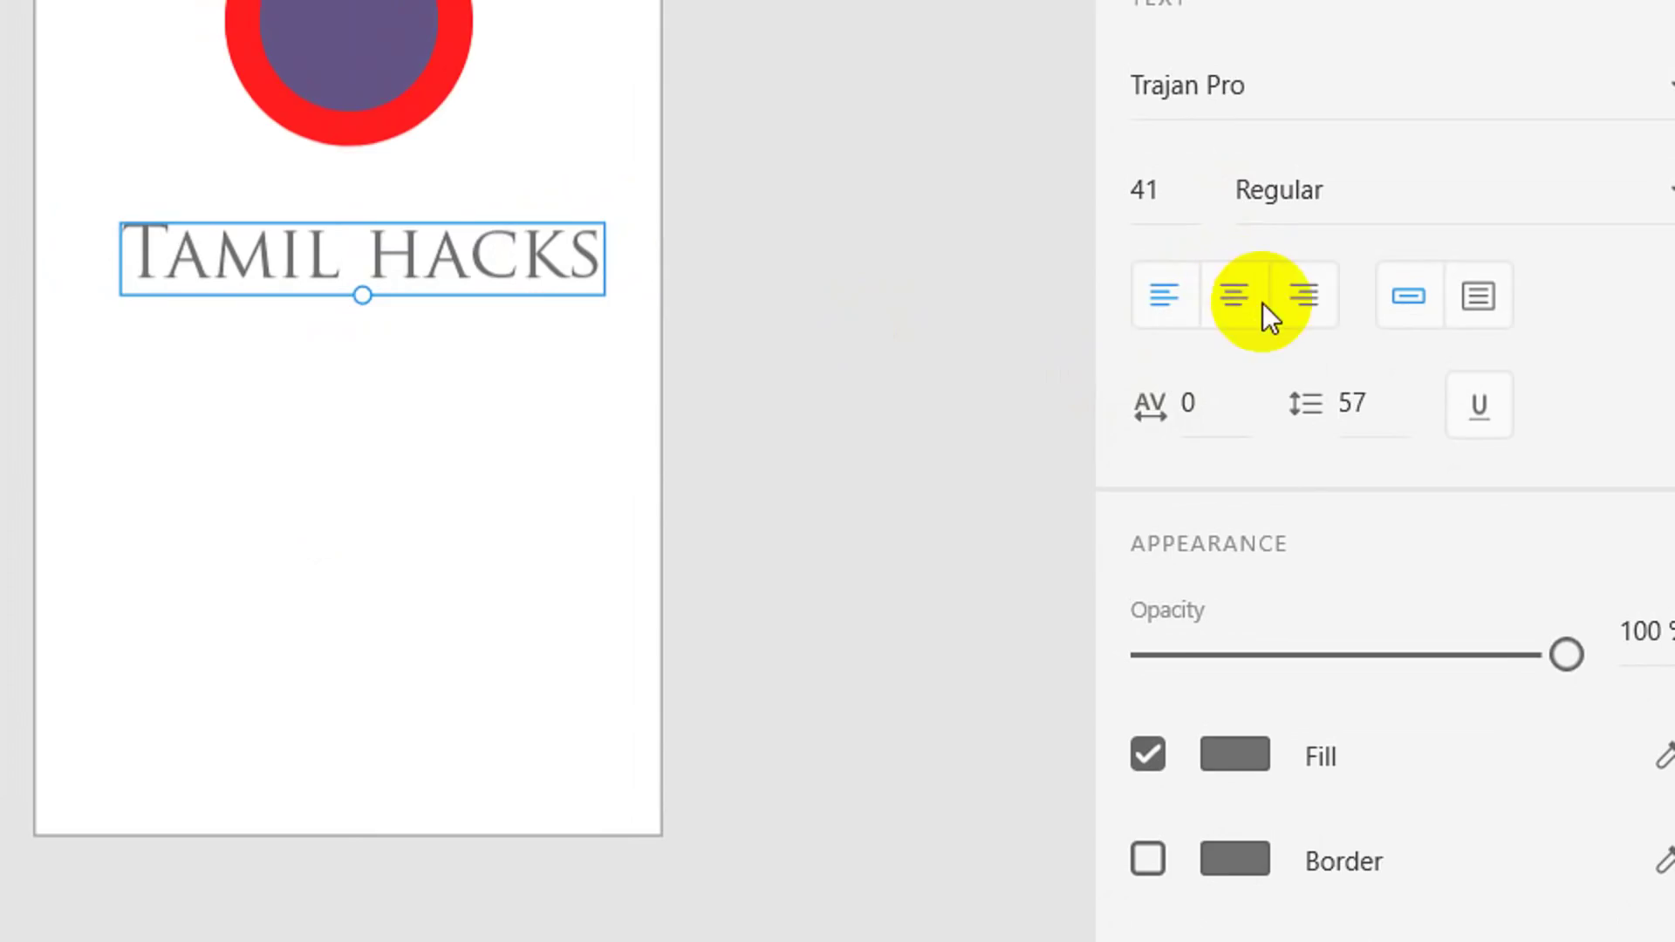
click(1239, 297)
click(1165, 297)
click(1305, 297)
Set the heading's font weight to Bold.
click(1335, 181)
click(1617, 190)
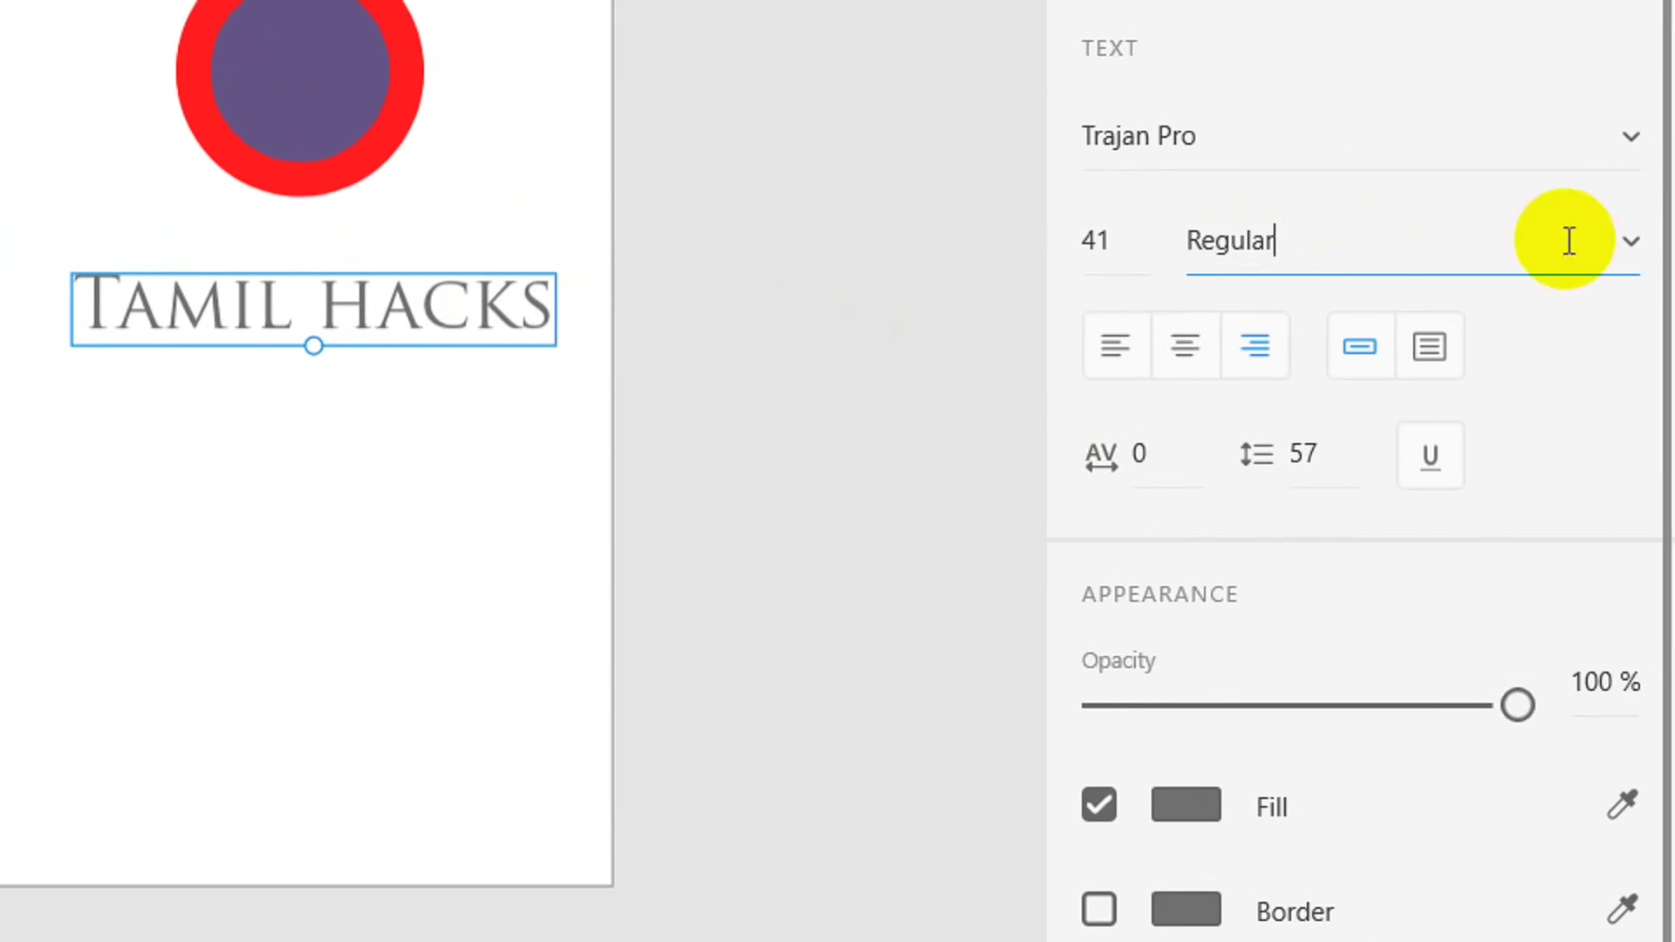
click(1610, 244)
click(1402, 395)
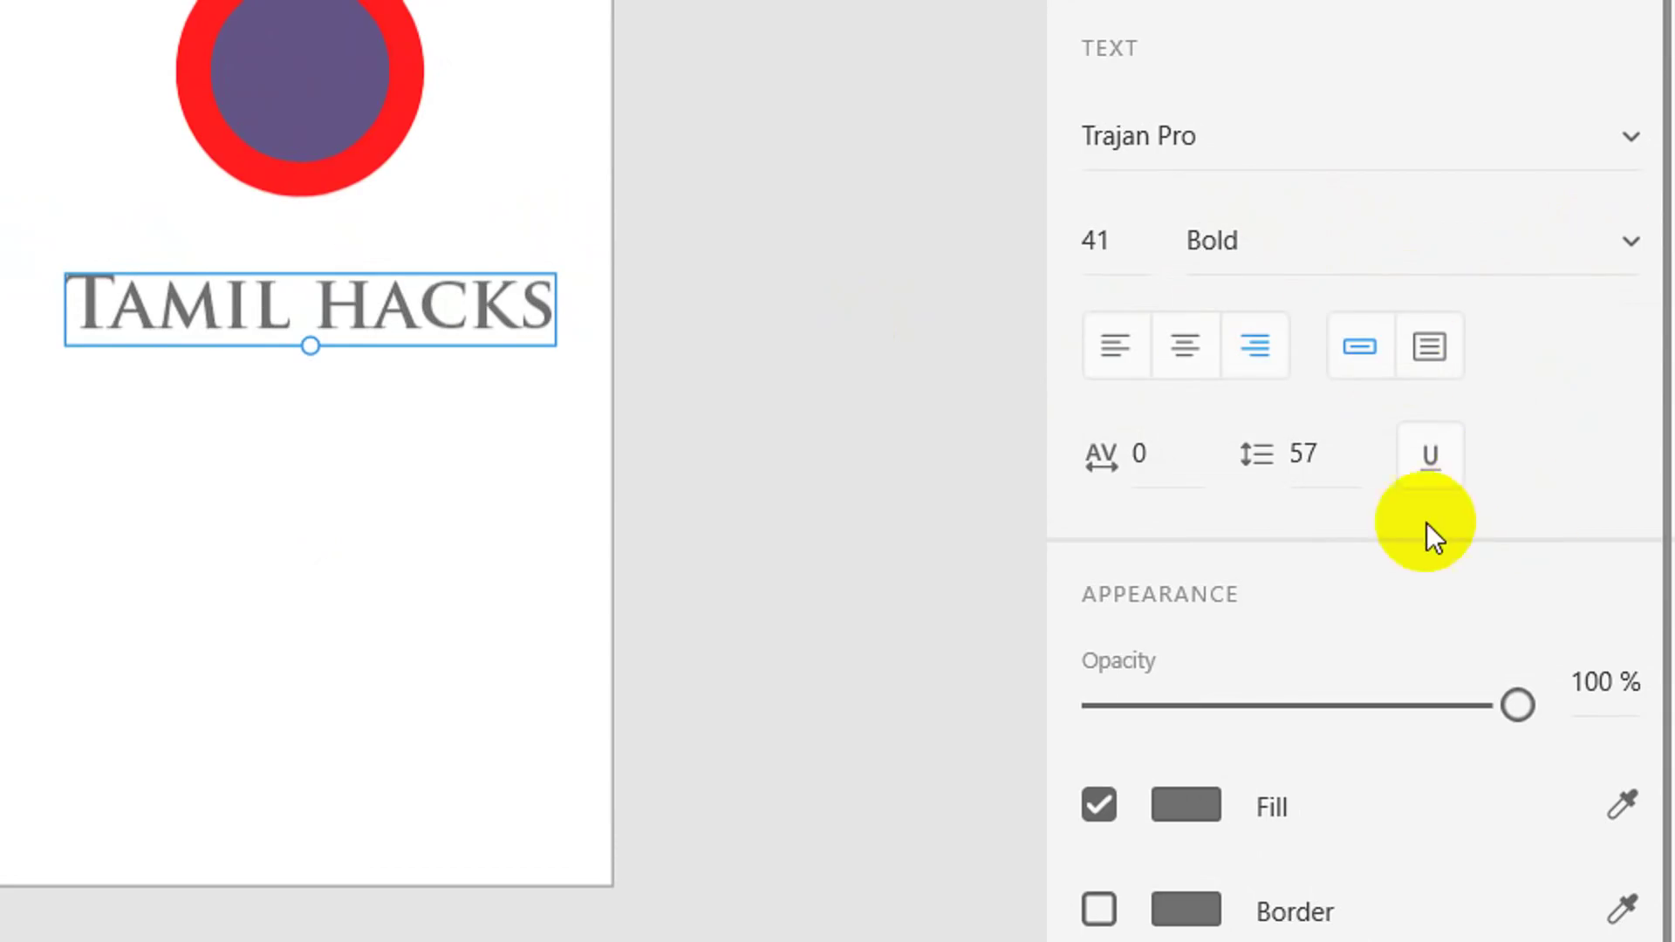
Add a drop shadow to the heading with Y 3 and blur 6.
click(1100, 720)
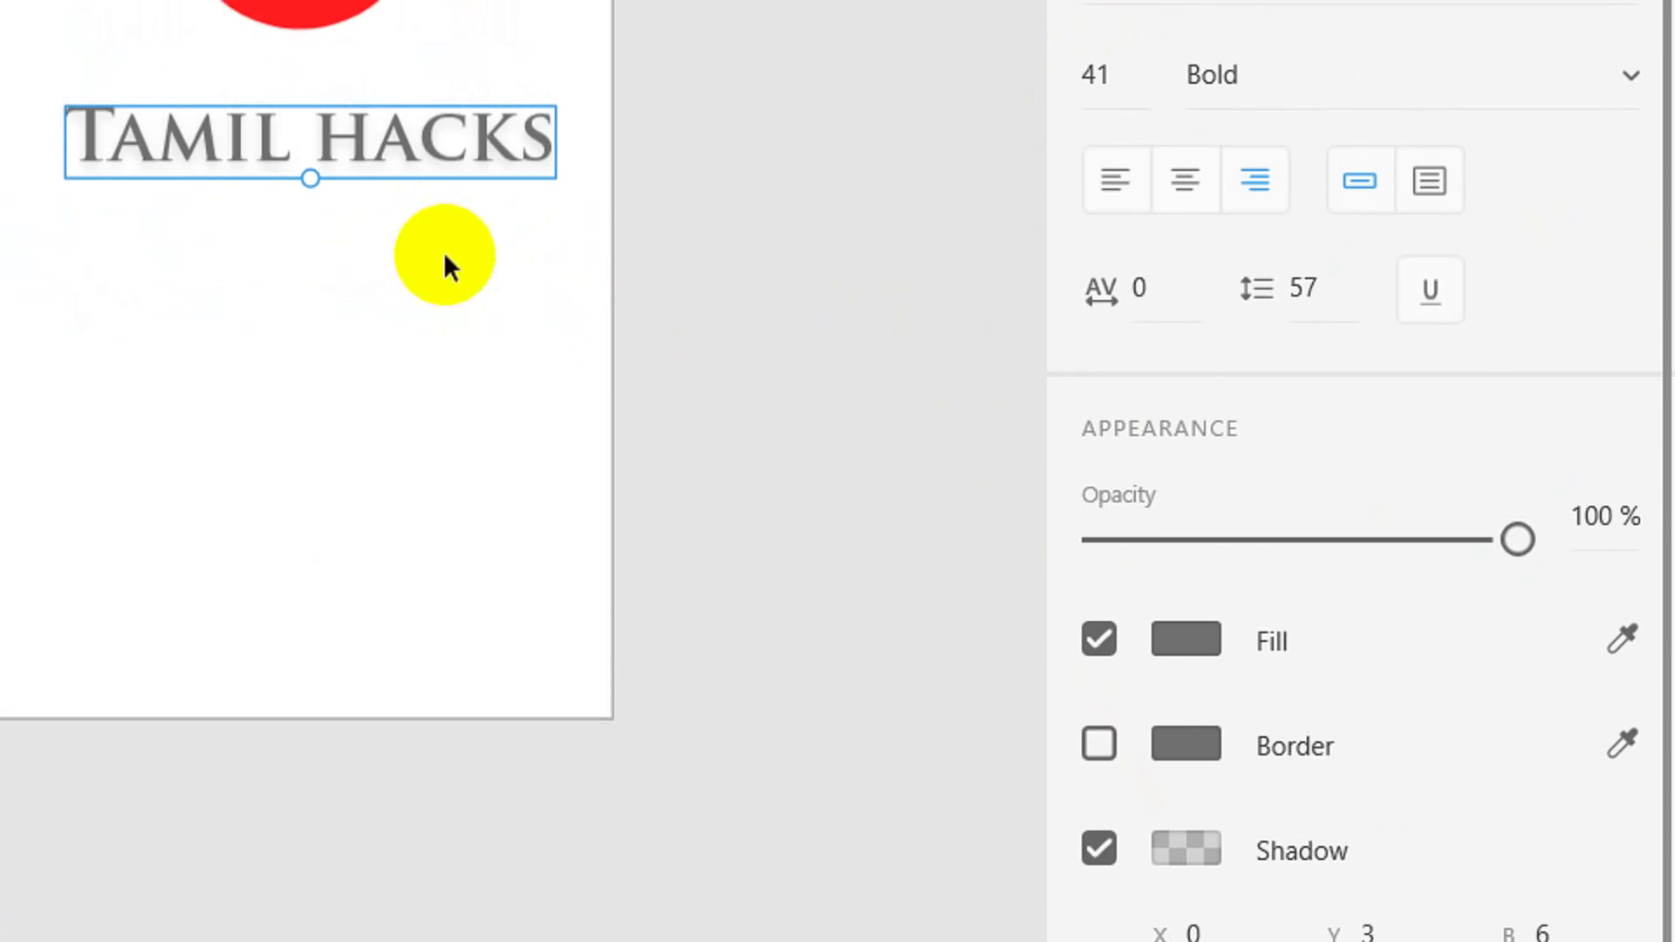
scroll(407, 232, up, 1)
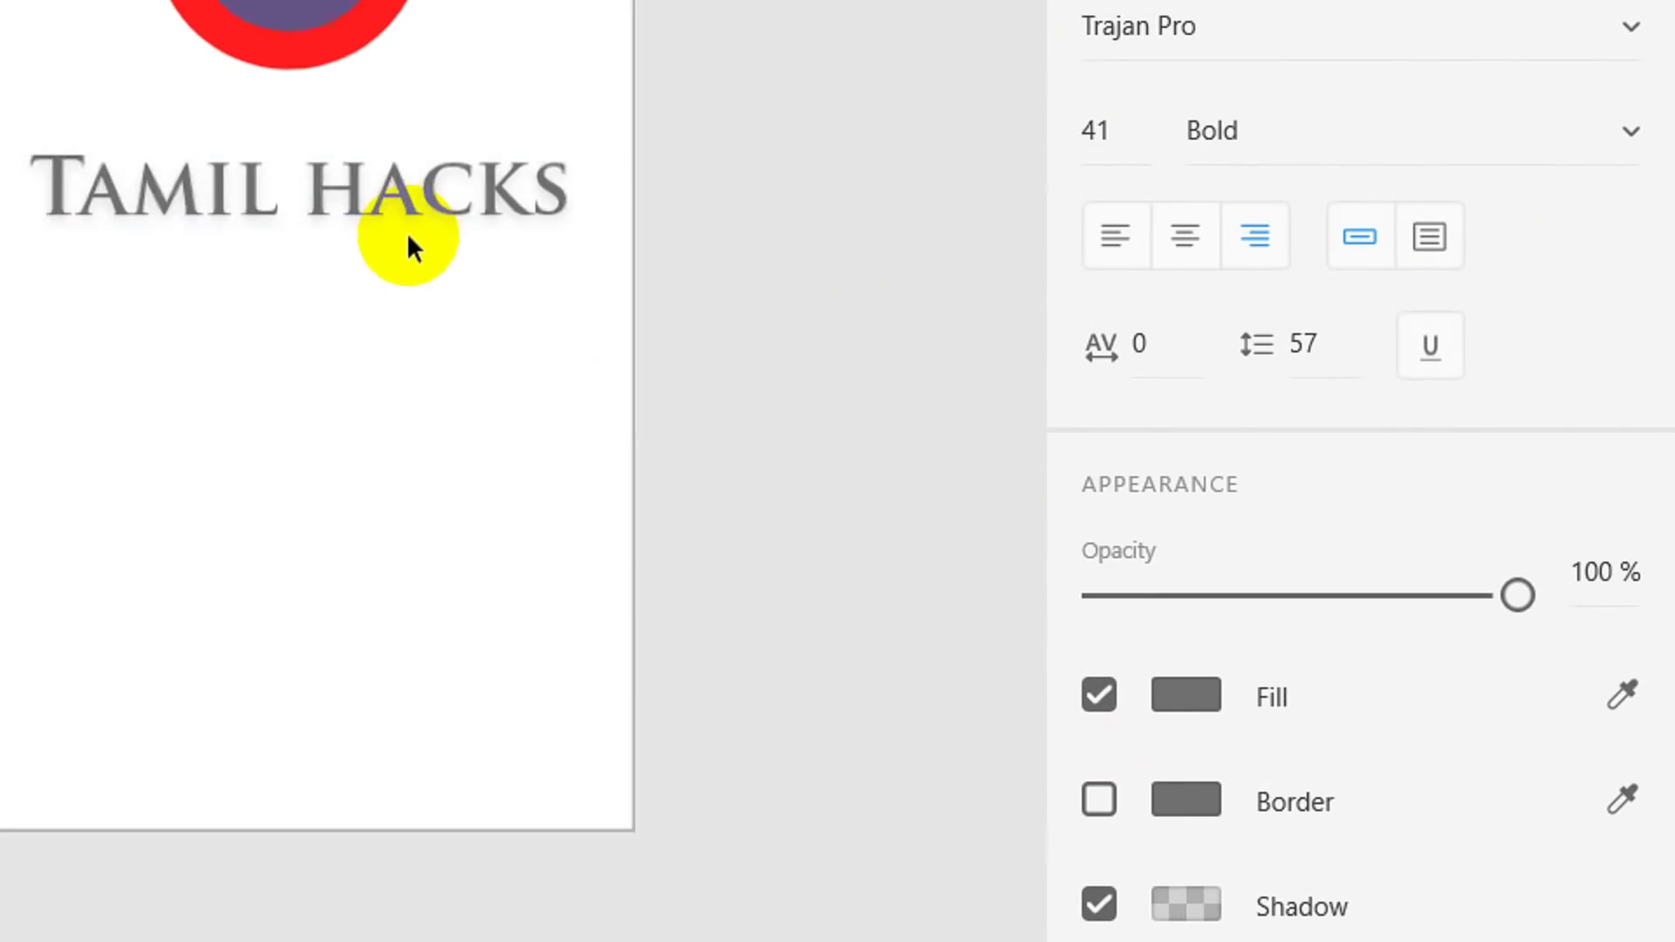
scroll(406, 232, up, 2)
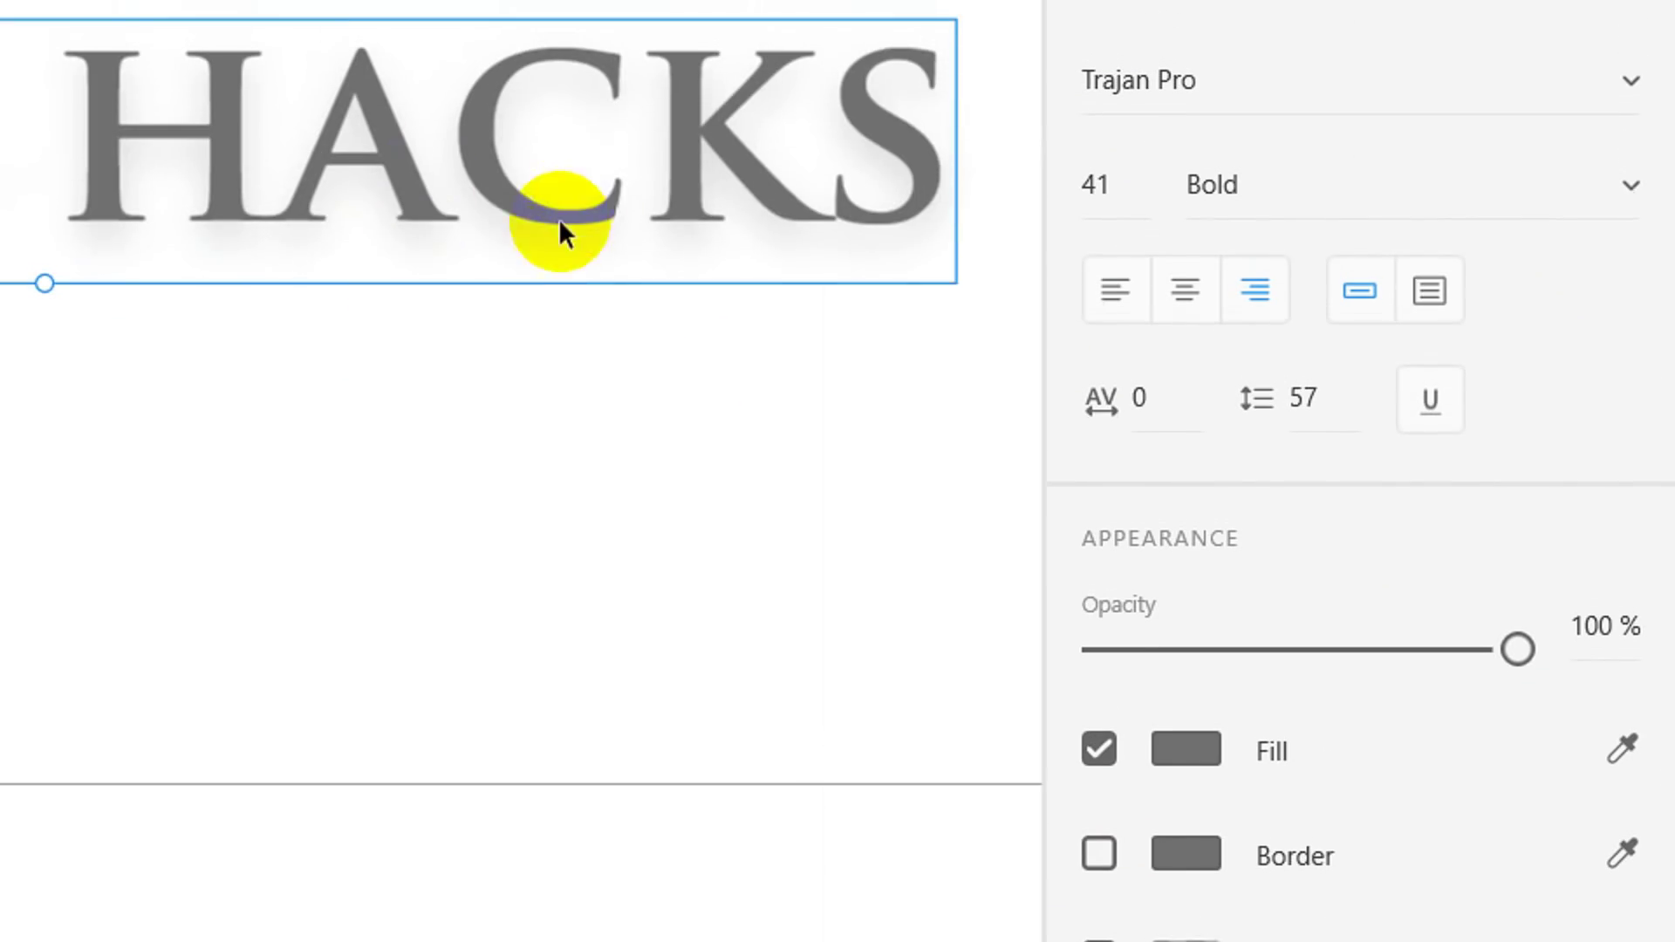
scroll(1291, 740, down, 2)
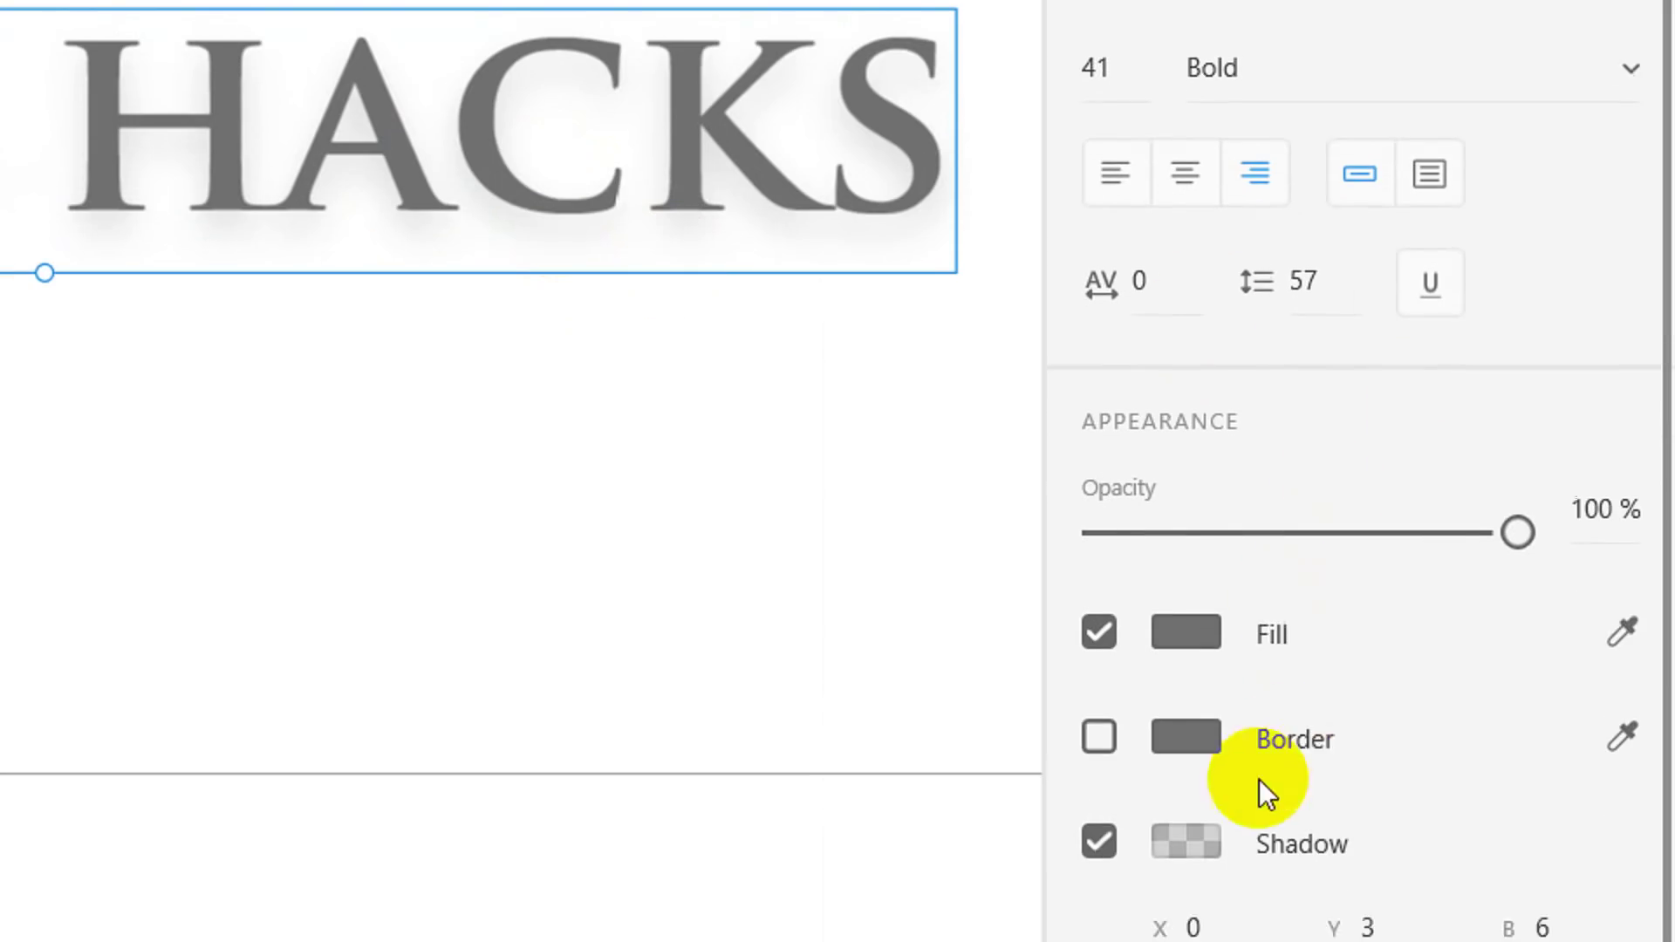
click(1108, 856)
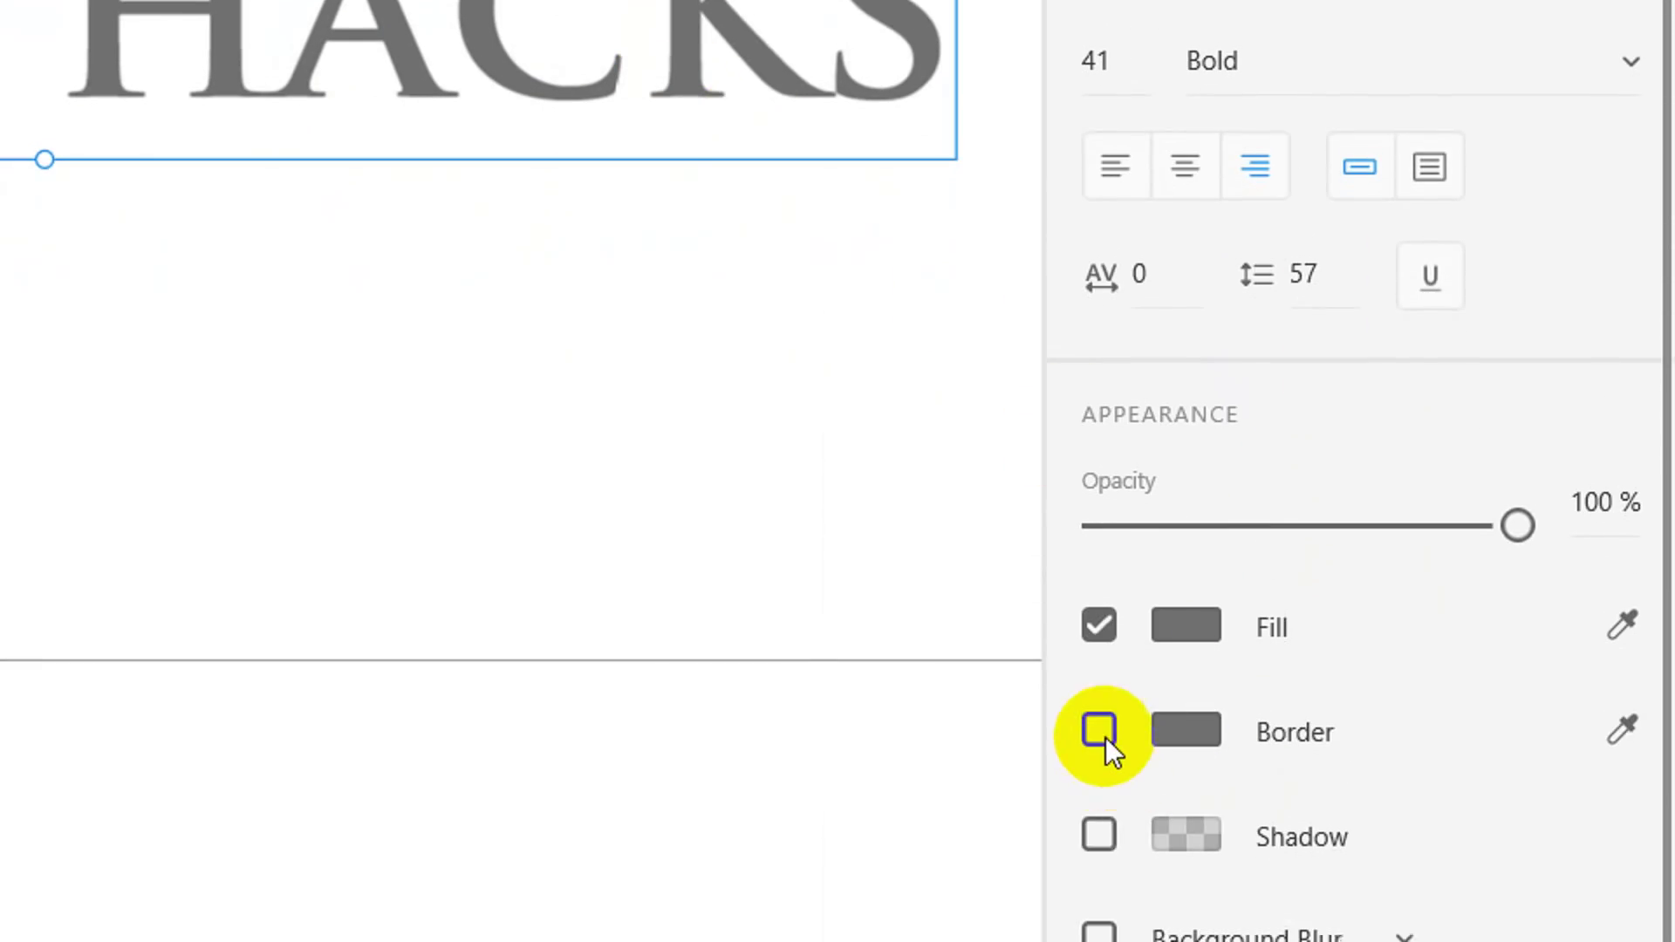
click(1099, 835)
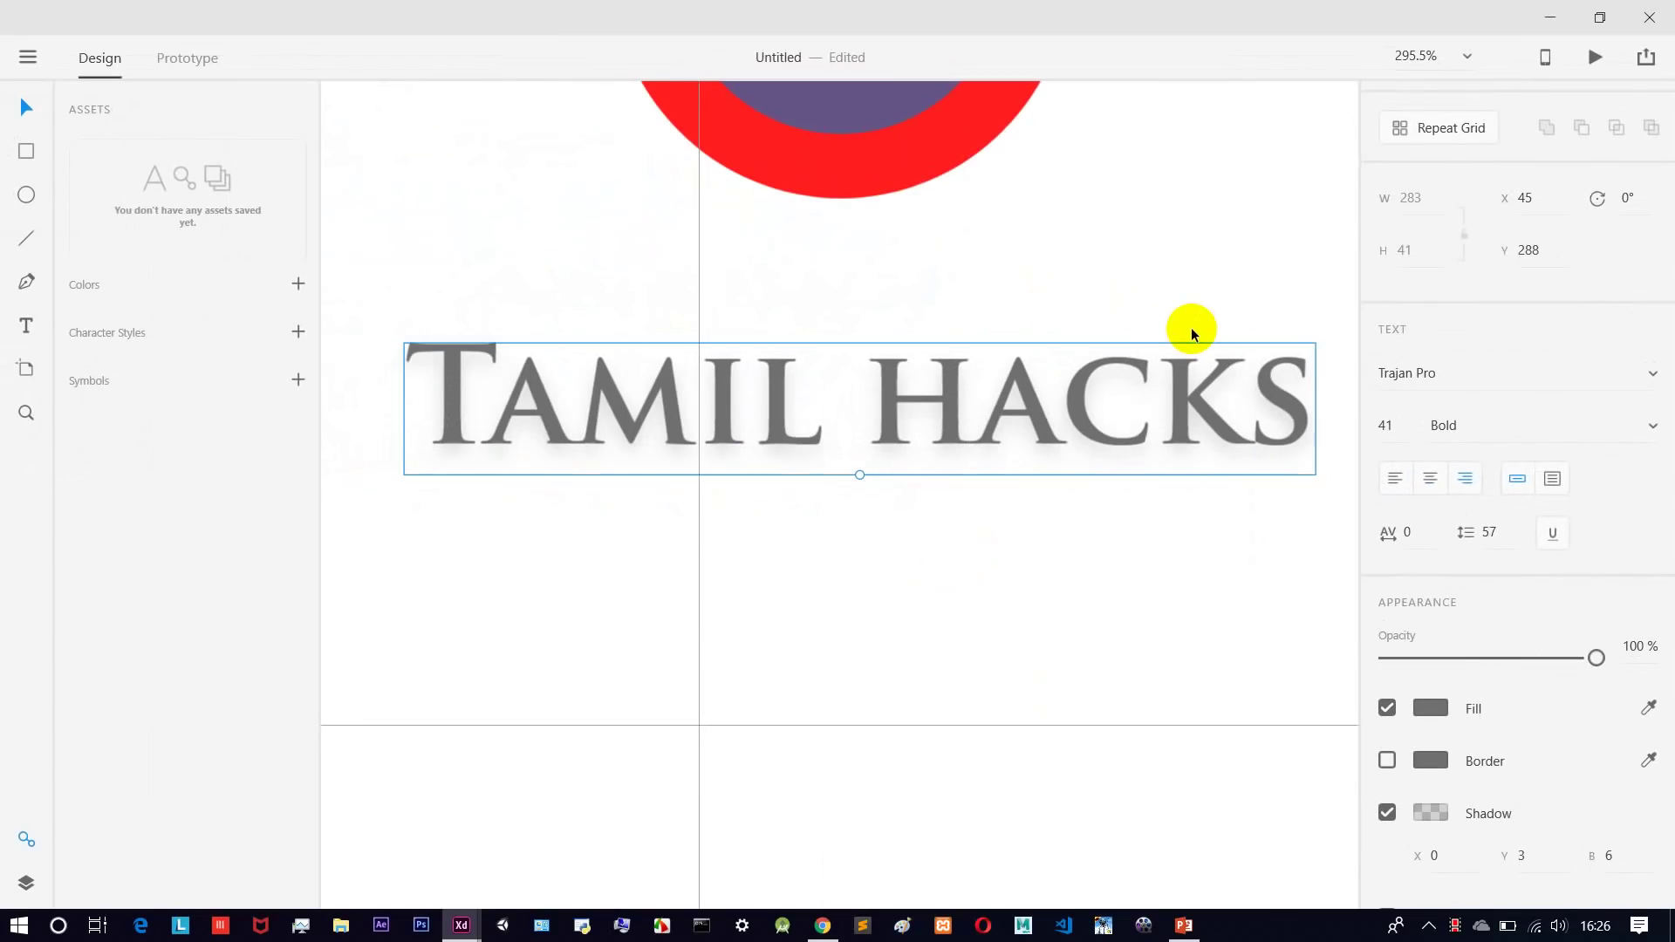
Import download.png from the desktop and place the 151×147 Xd image left of Android Mobile – 1.
scroll(1193, 335, down, 10)
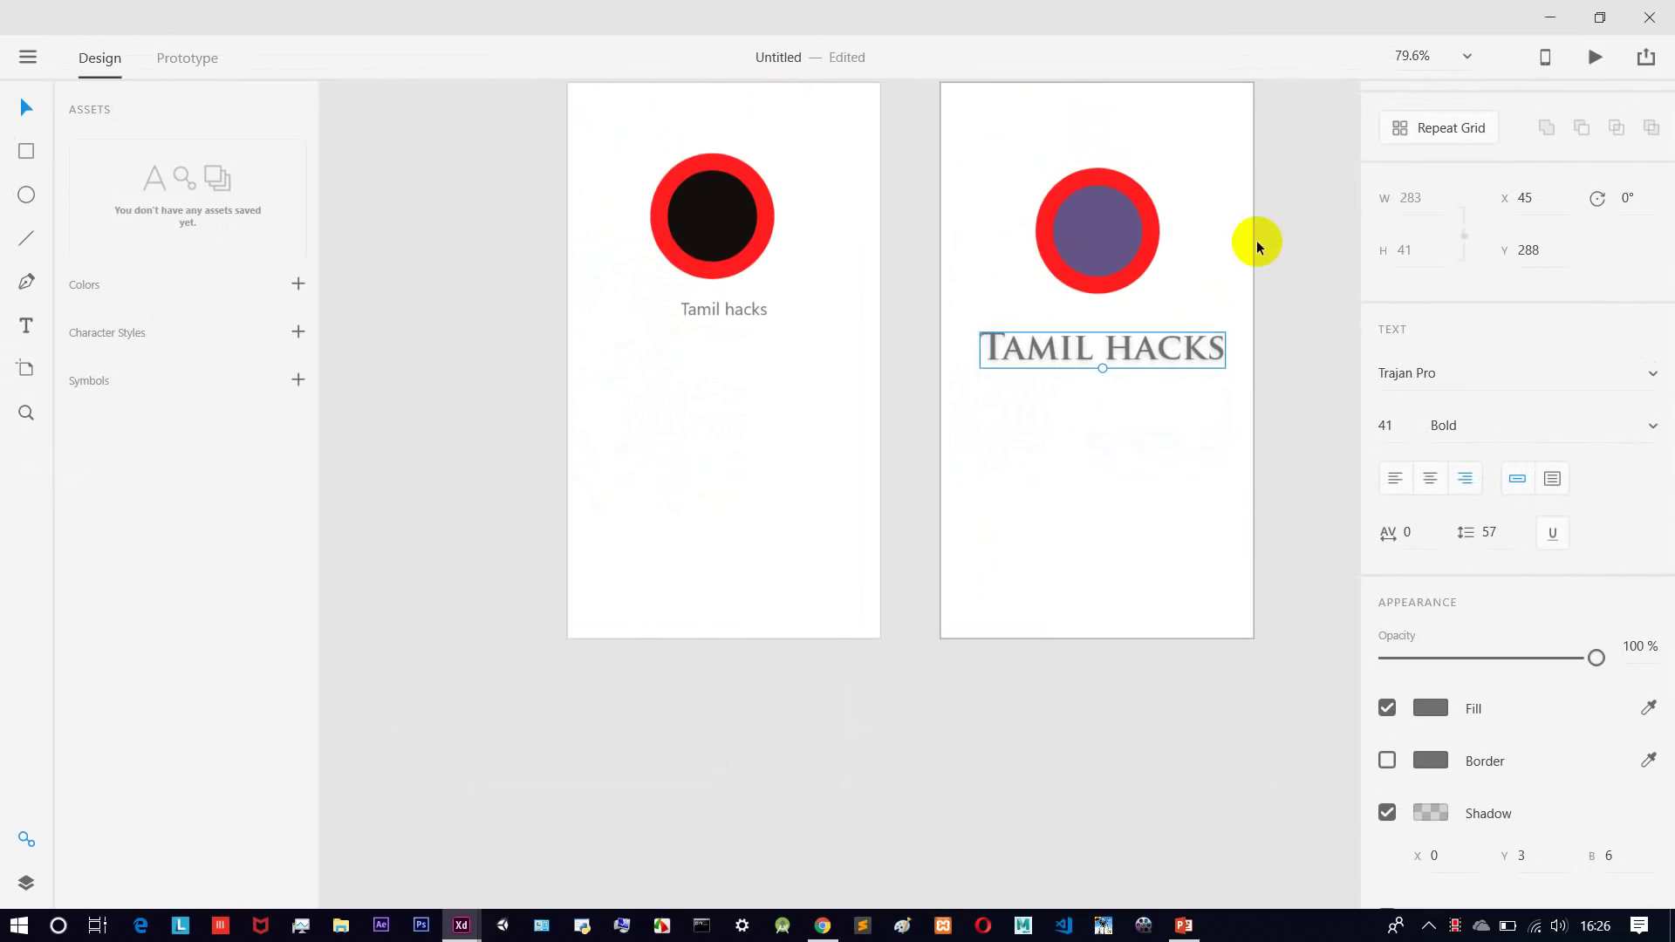
drag(1428, 17, 979, 161)
click(1651, 472)
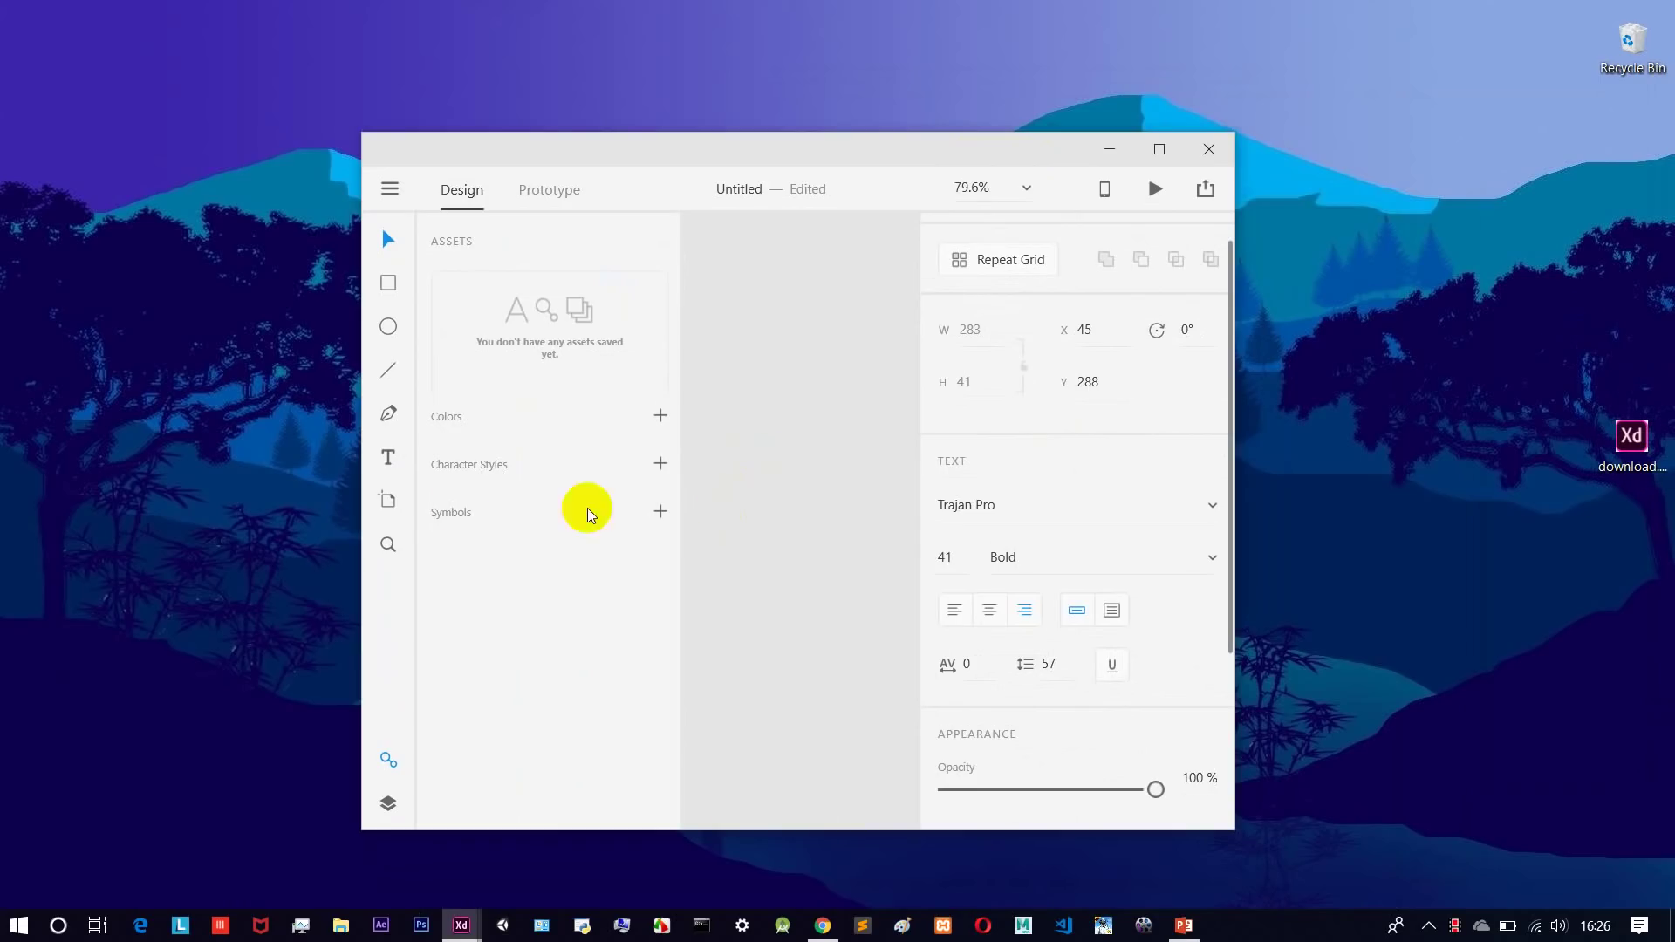
drag(362, 544, 58, 544)
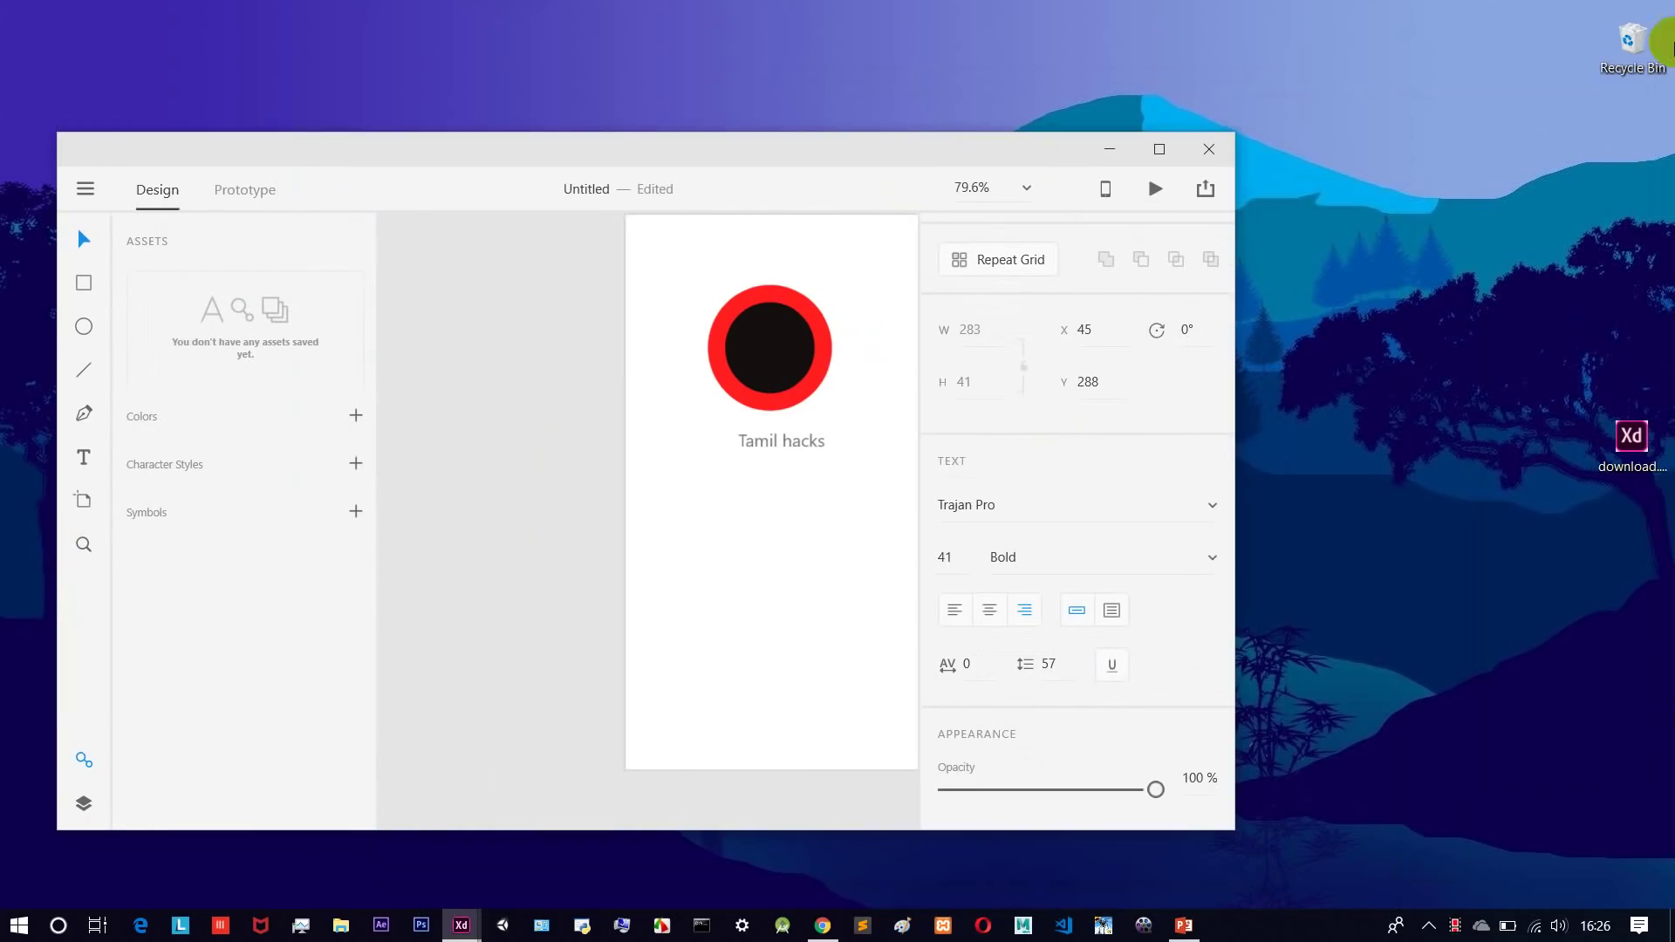
drag(1632, 471, 561, 630)
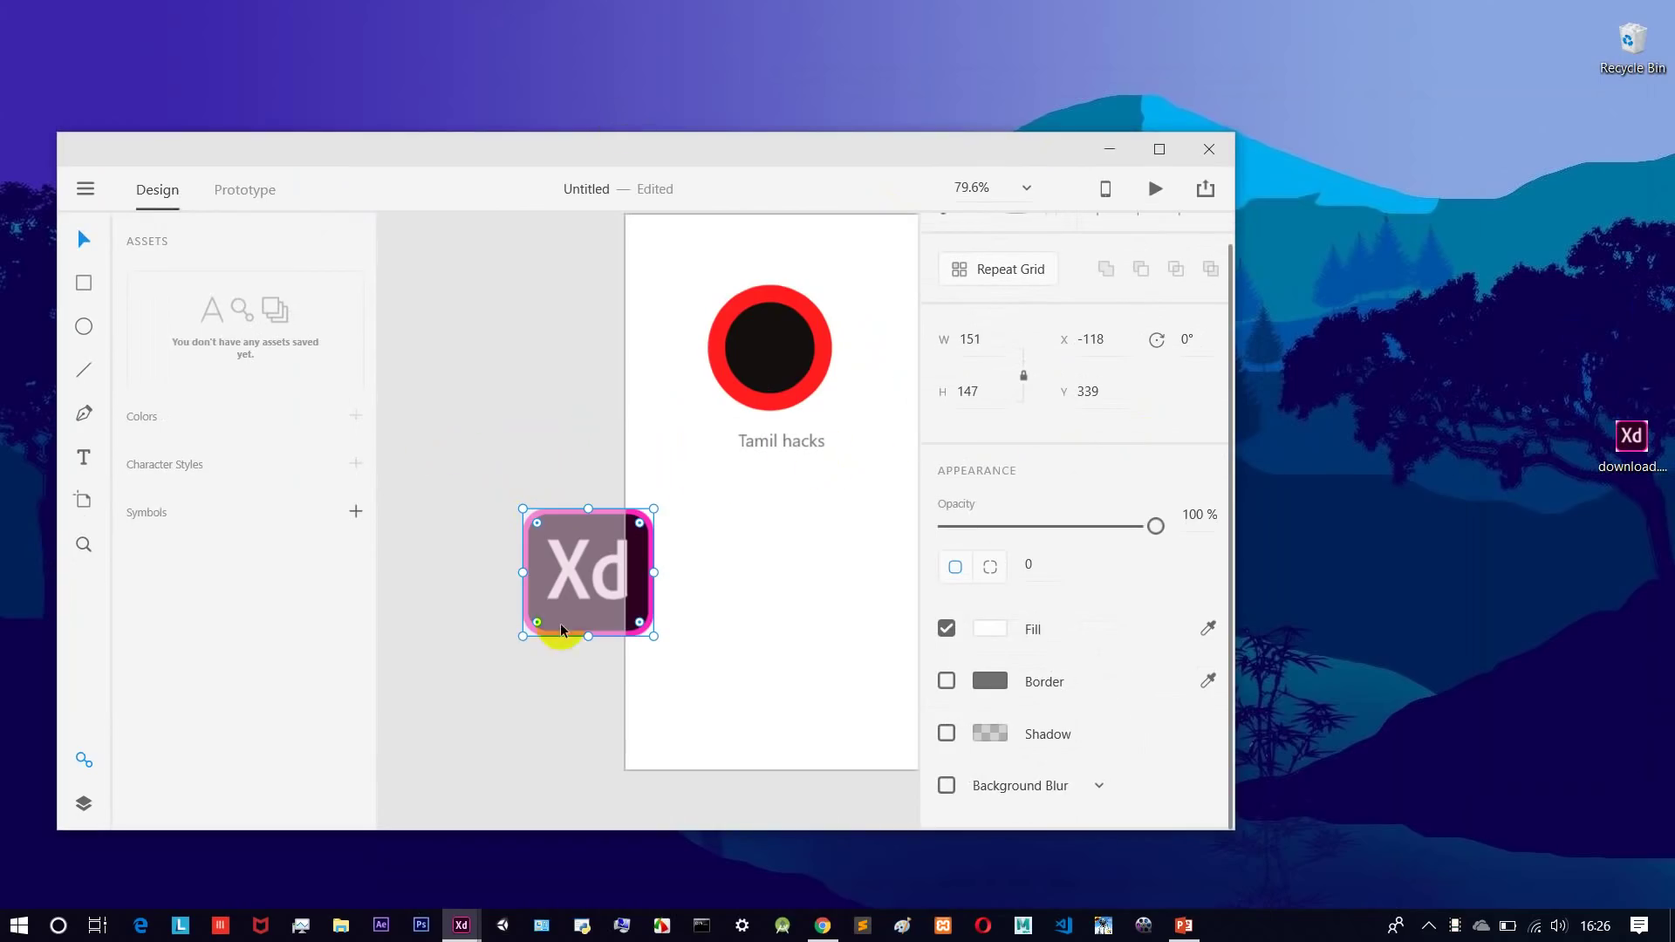
click(1157, 162)
drag(489, 450, 434, 486)
Draw a rectangle below the Tamil hacks text on Android Mobile – 1.
scroll(986, 375, up, 3)
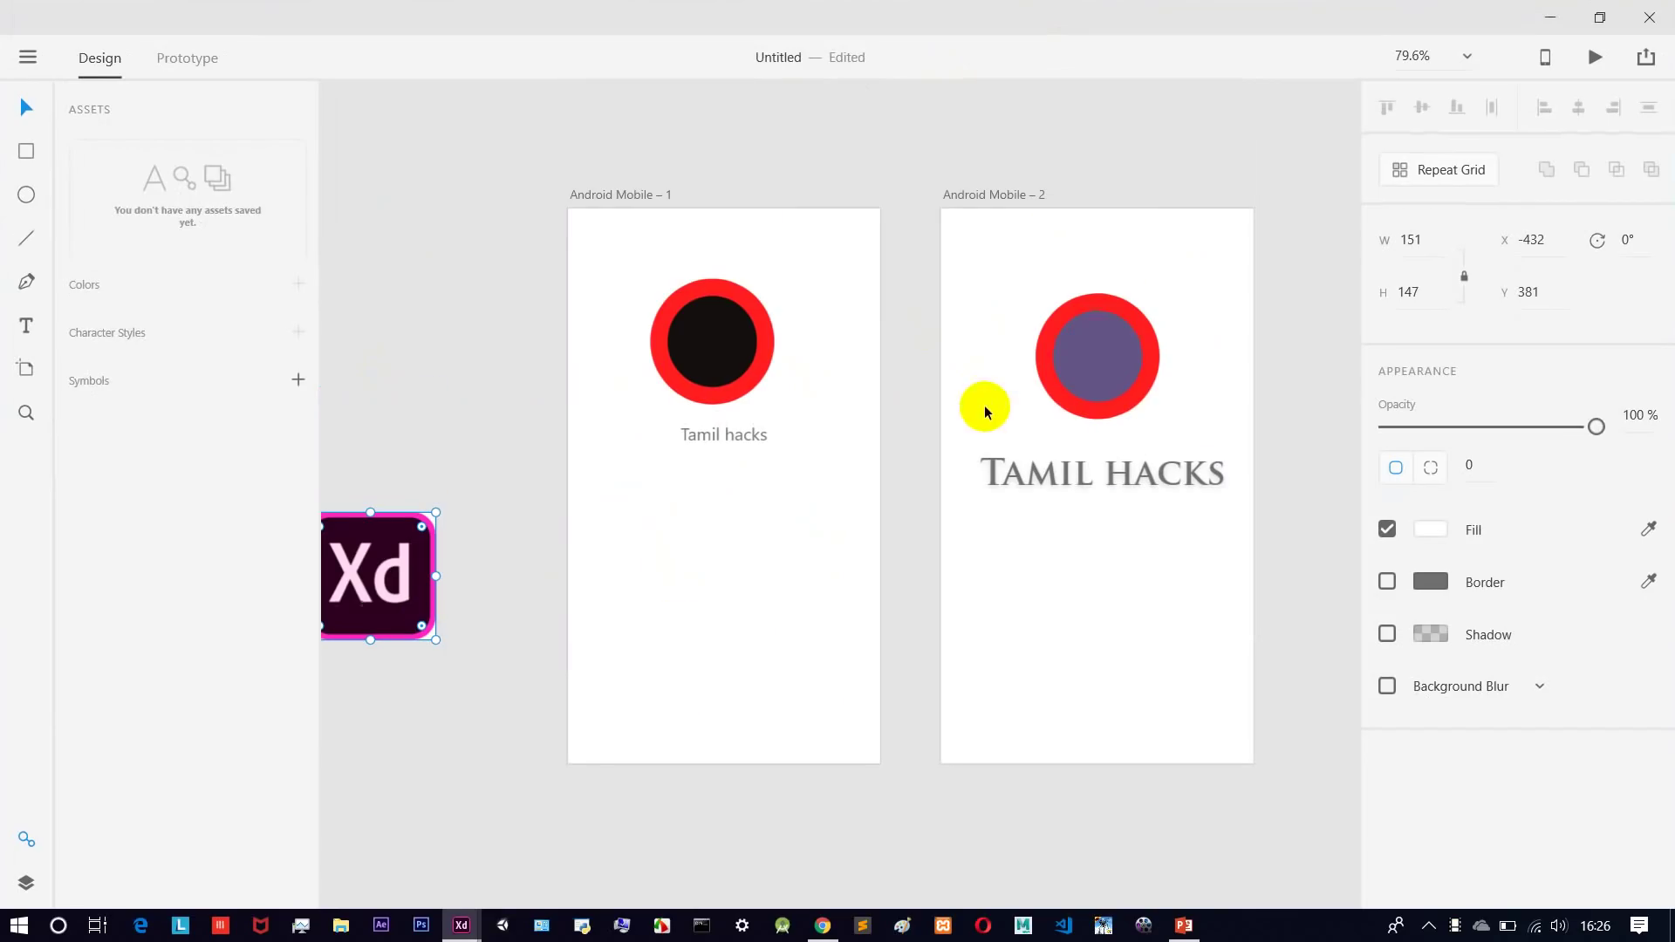
click(27, 152)
drag(636, 505, 803, 595)
Drop download.png onto the rectangle and the red-ringed circle so both show the Xd logo.
drag(1376, 18, 1006, 26)
drag(1630, 440, 859, 559)
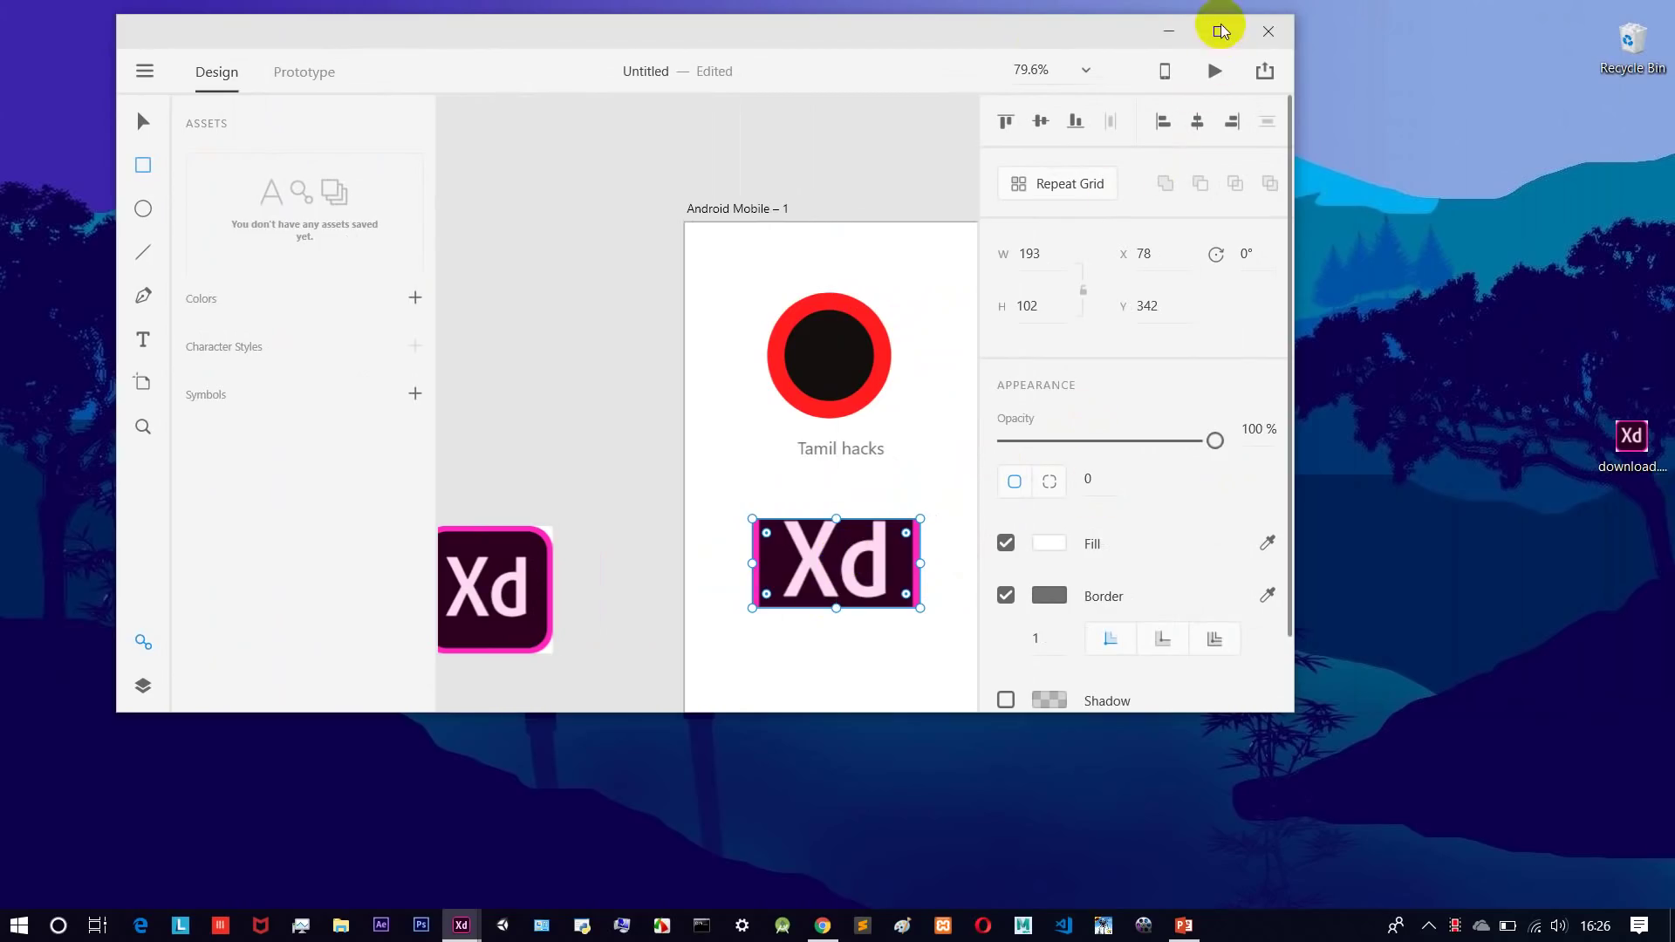
drag(1663, 424, 844, 390)
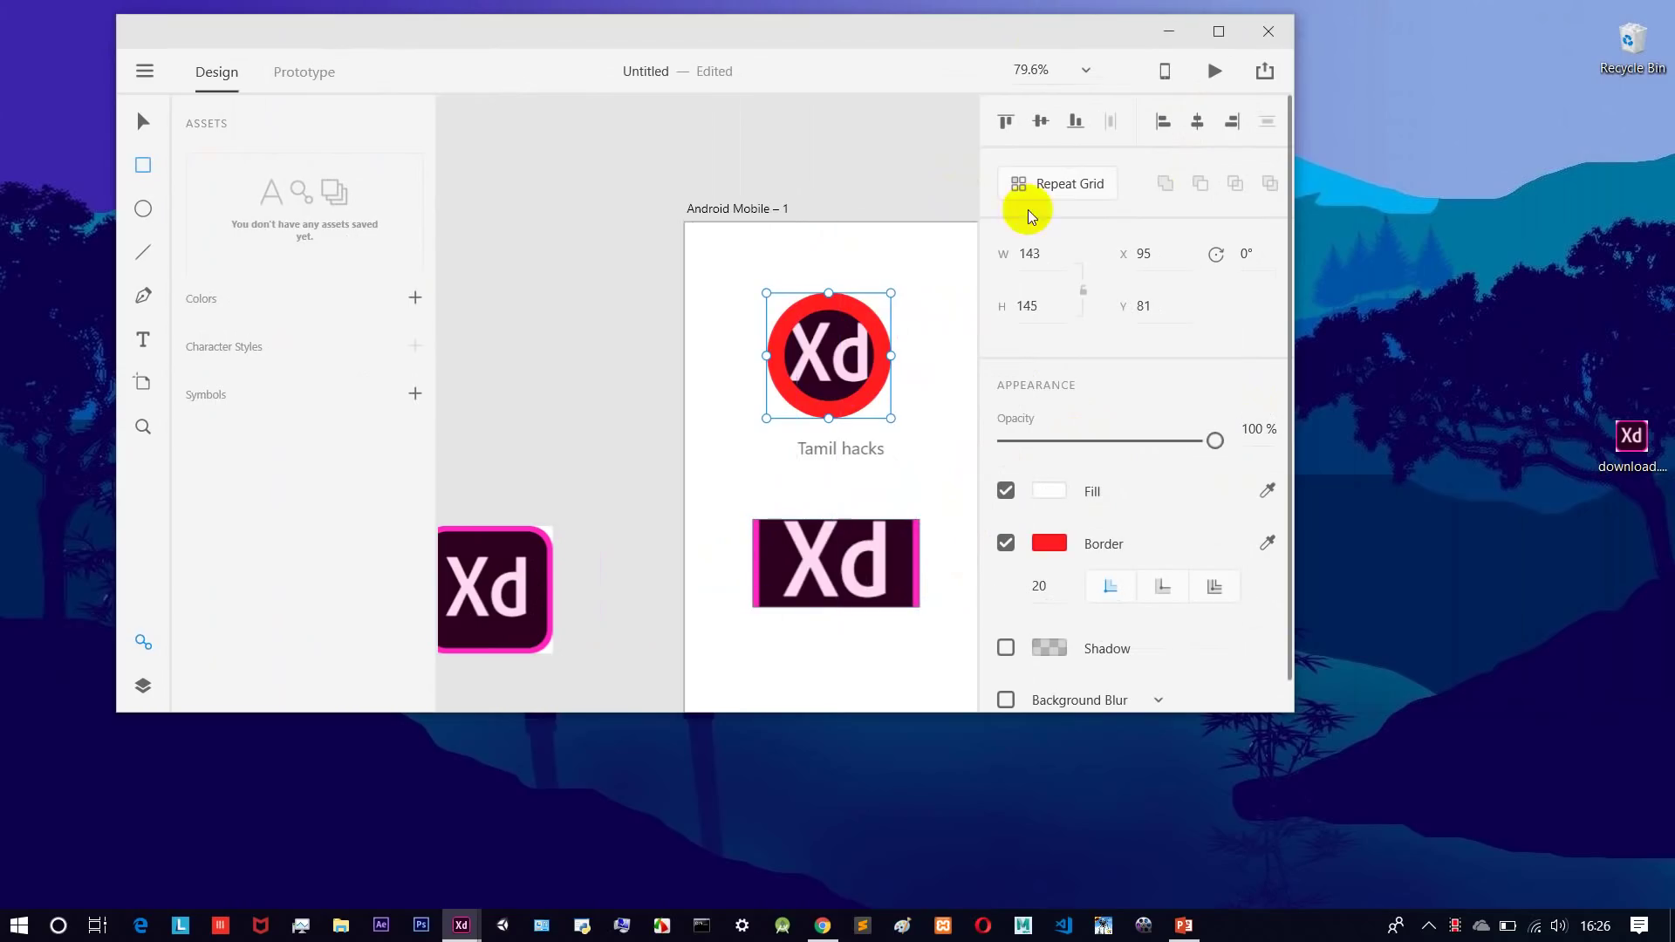
click(1478, 352)
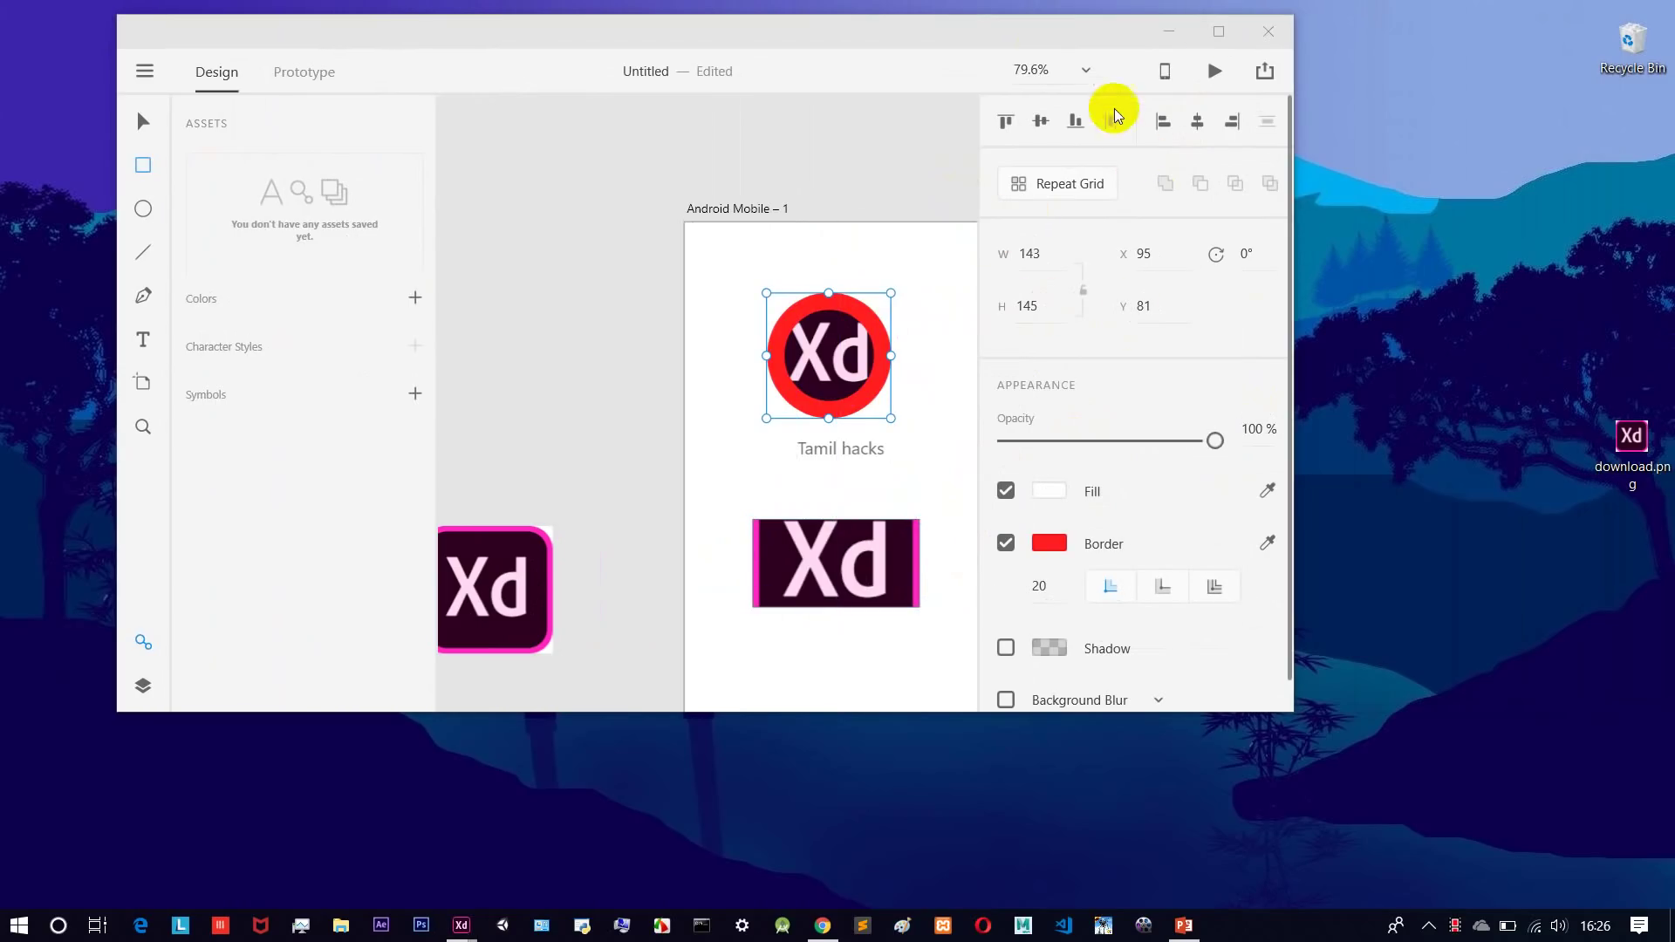
click(1219, 31)
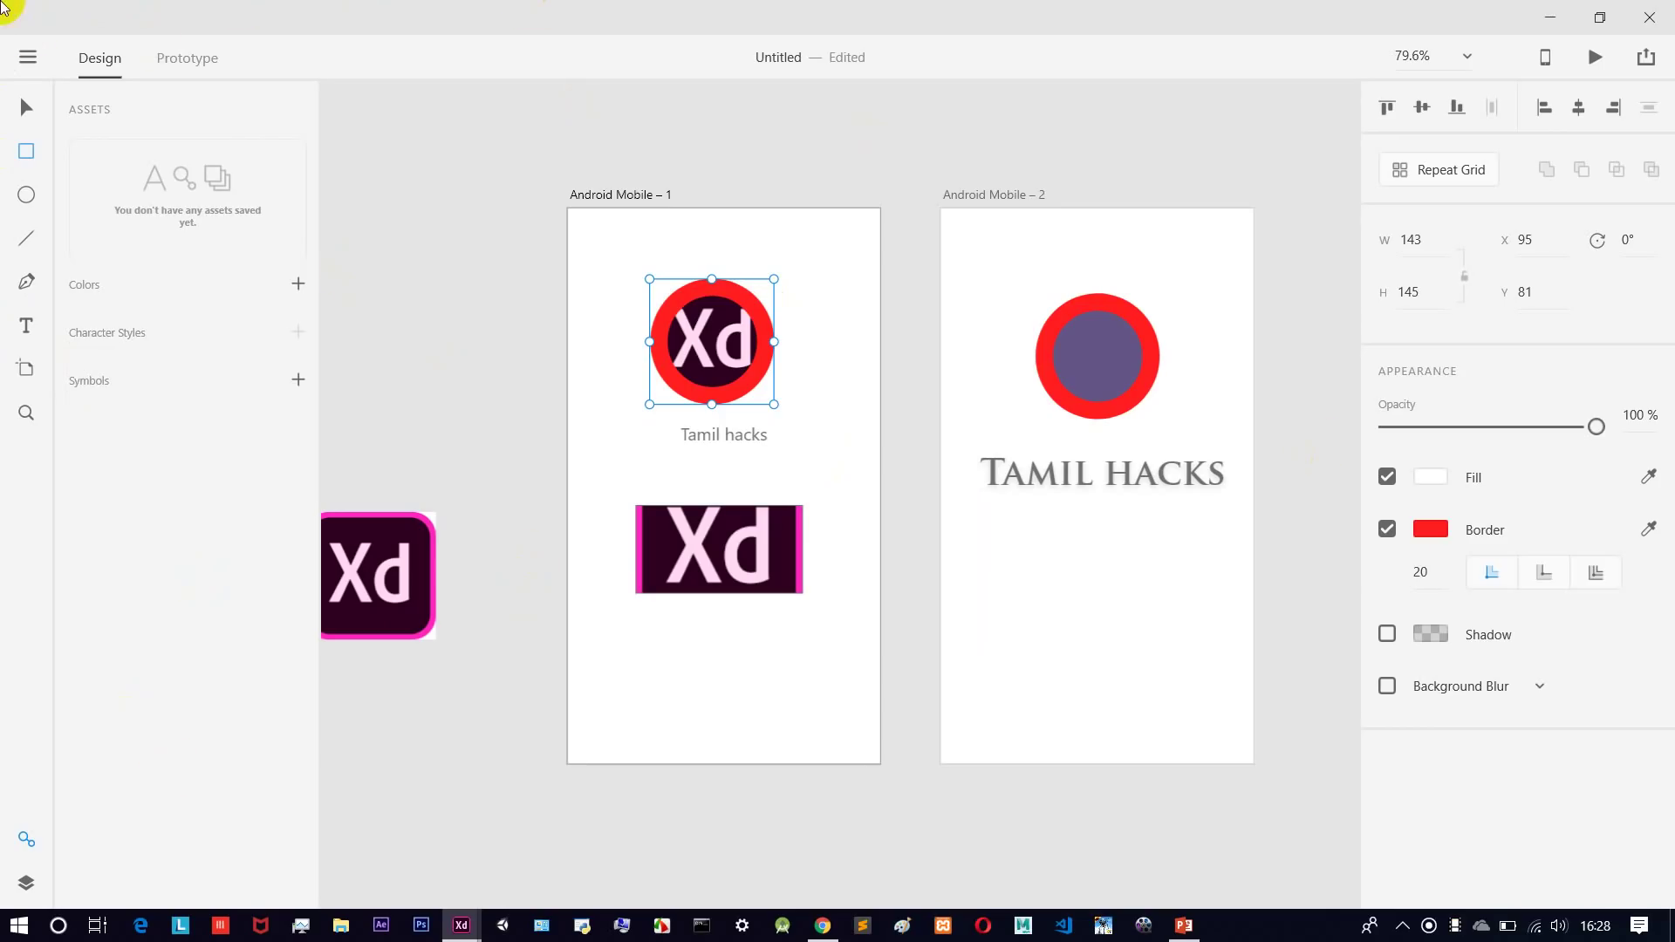
Try opening recent travel app design.xd, dismiss File not found, and switch to Untitled-1.
click(28, 60)
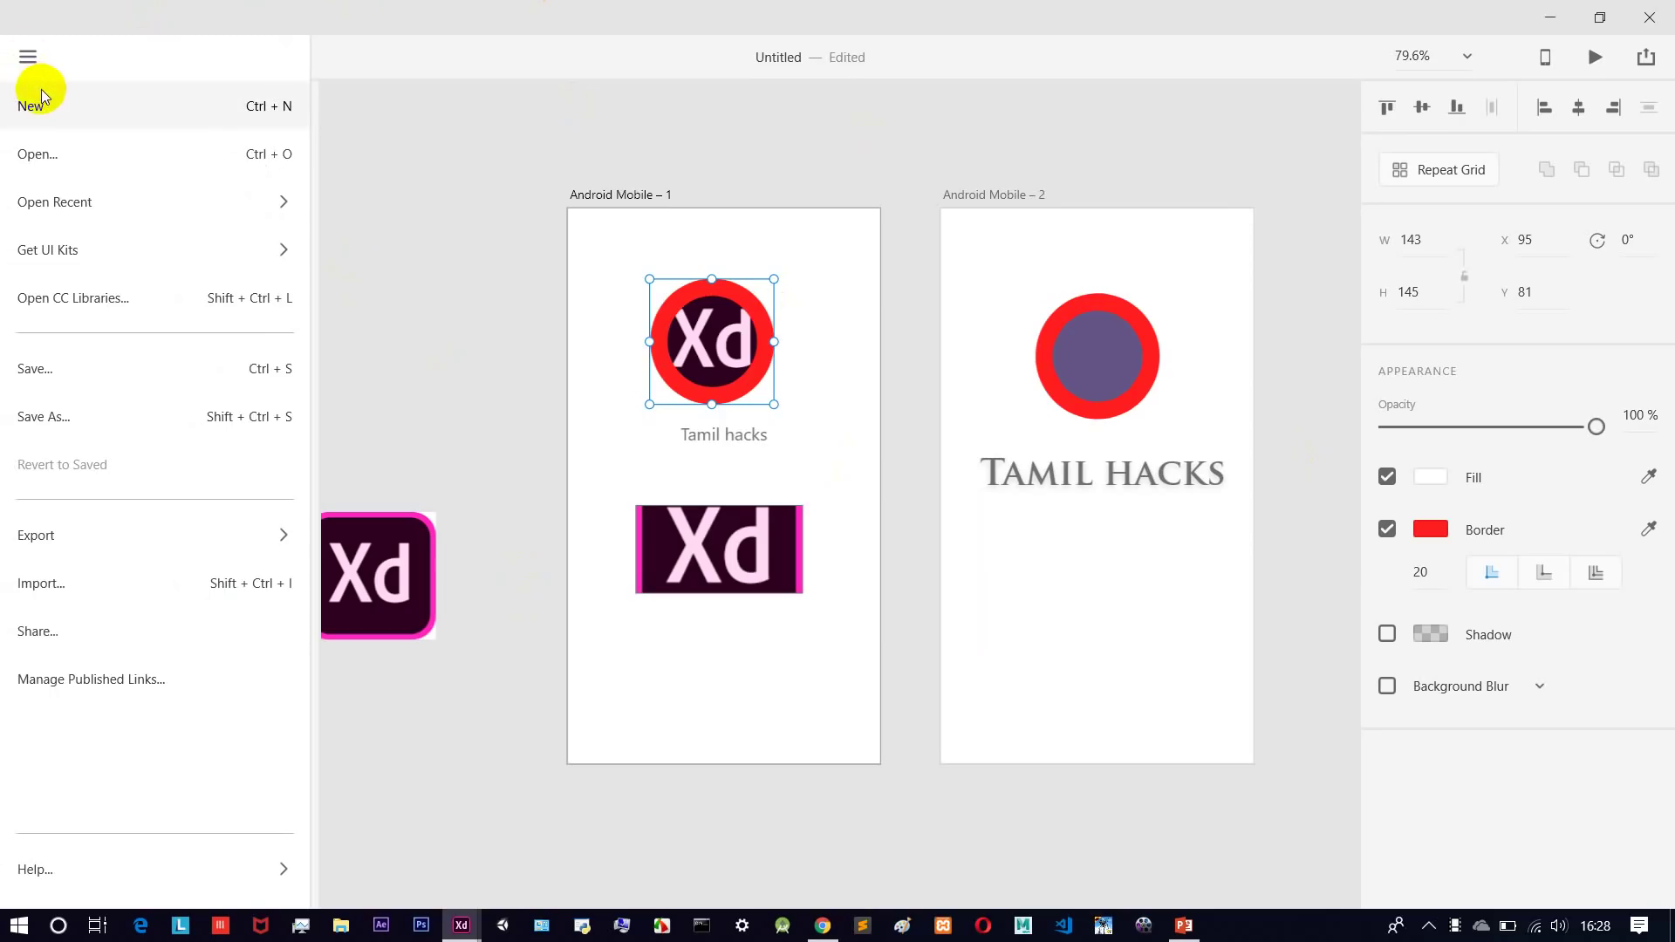
mouse_move(109, 210)
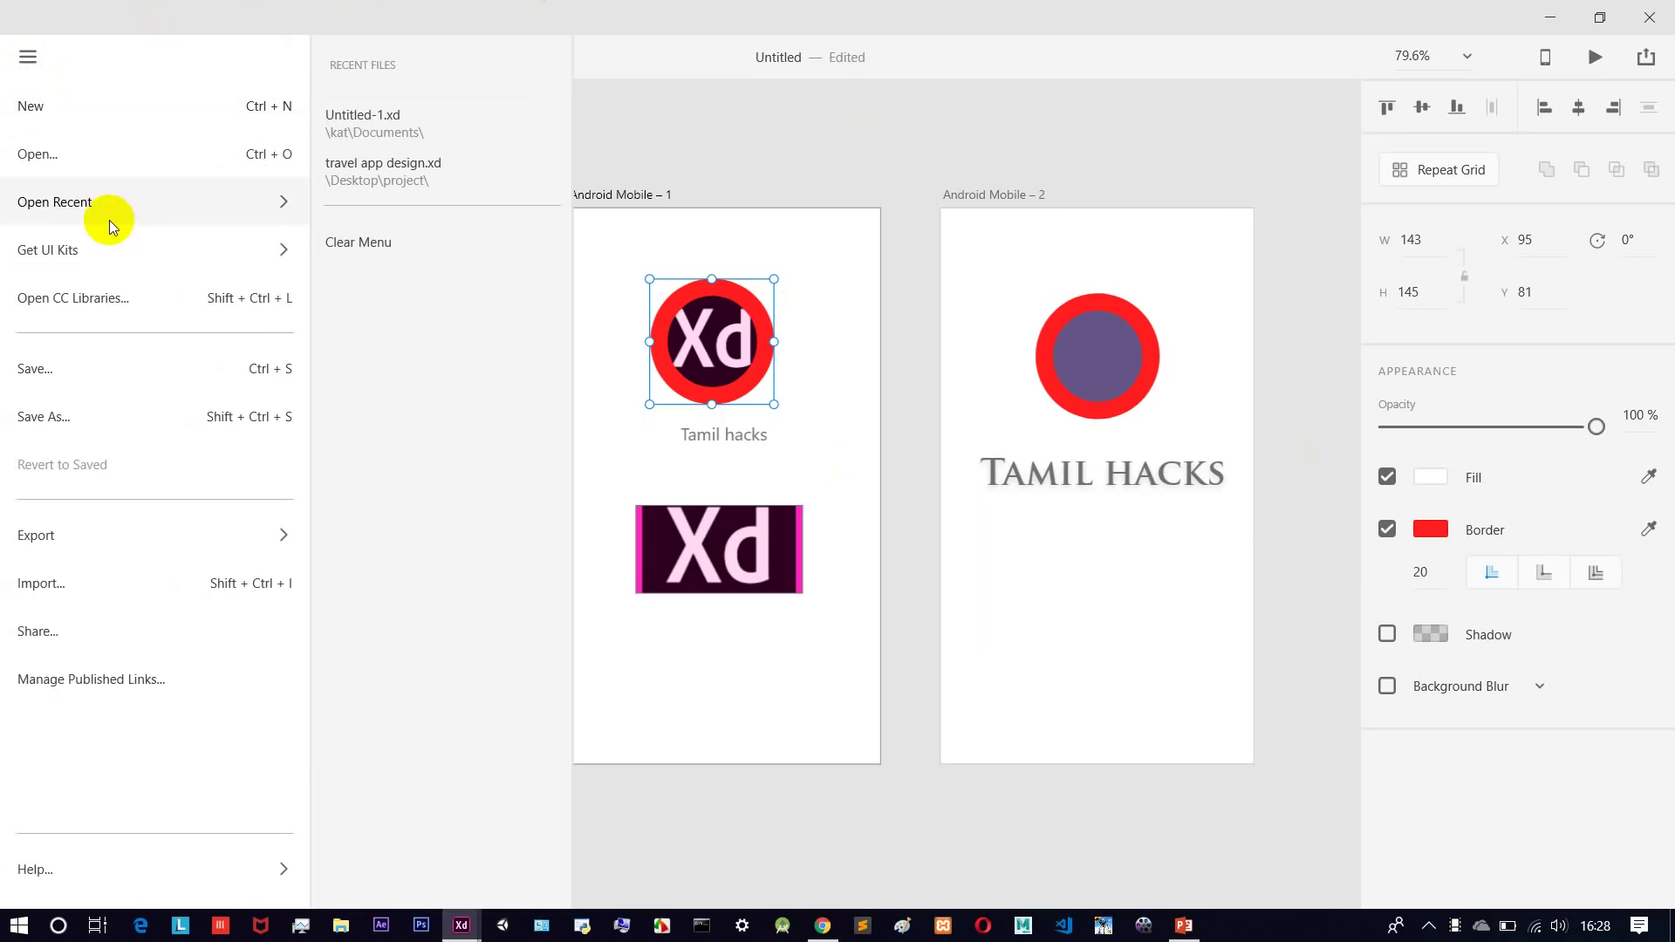
click(330, 174)
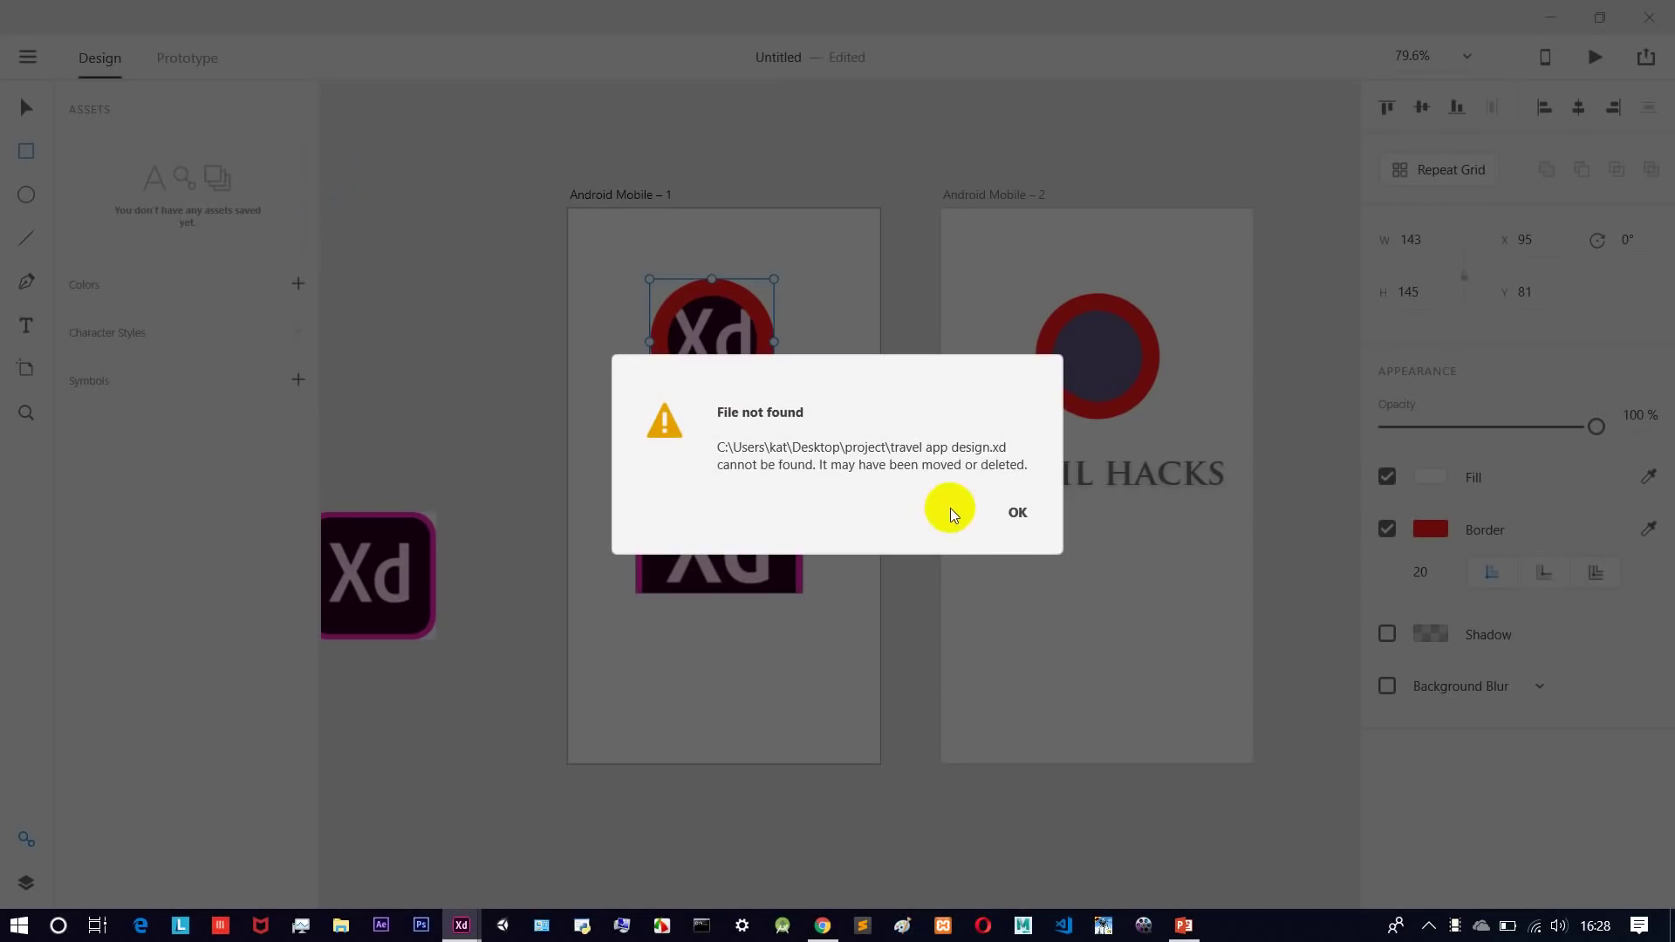
click(1018, 513)
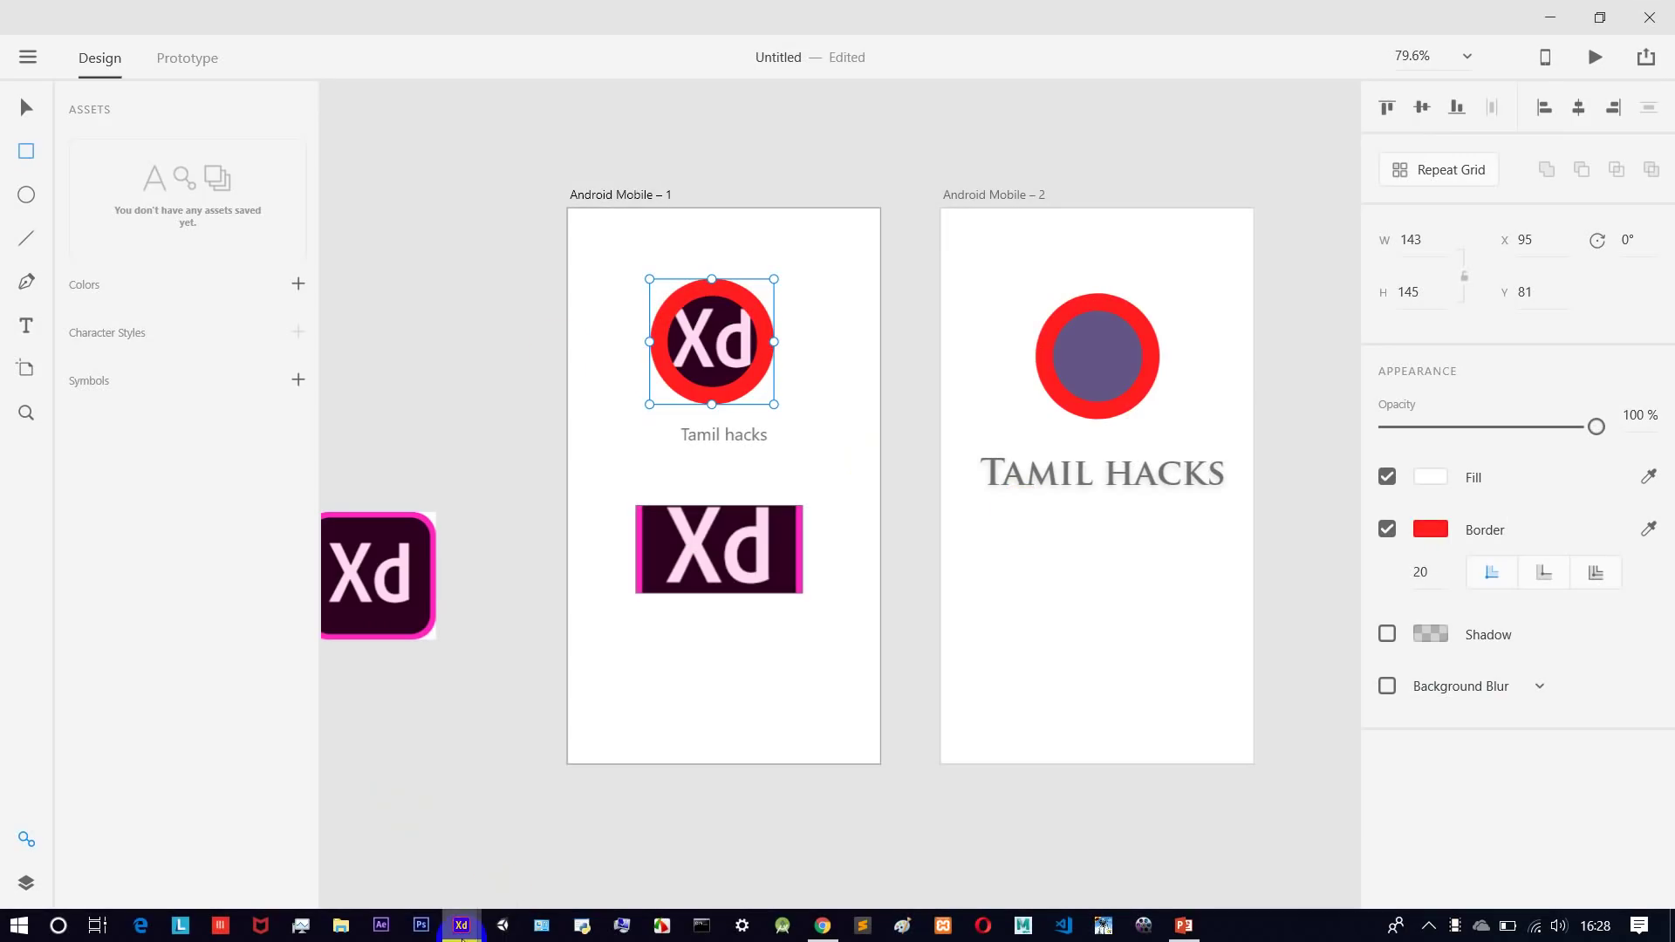
mouse_move(480, 935)
click(546, 820)
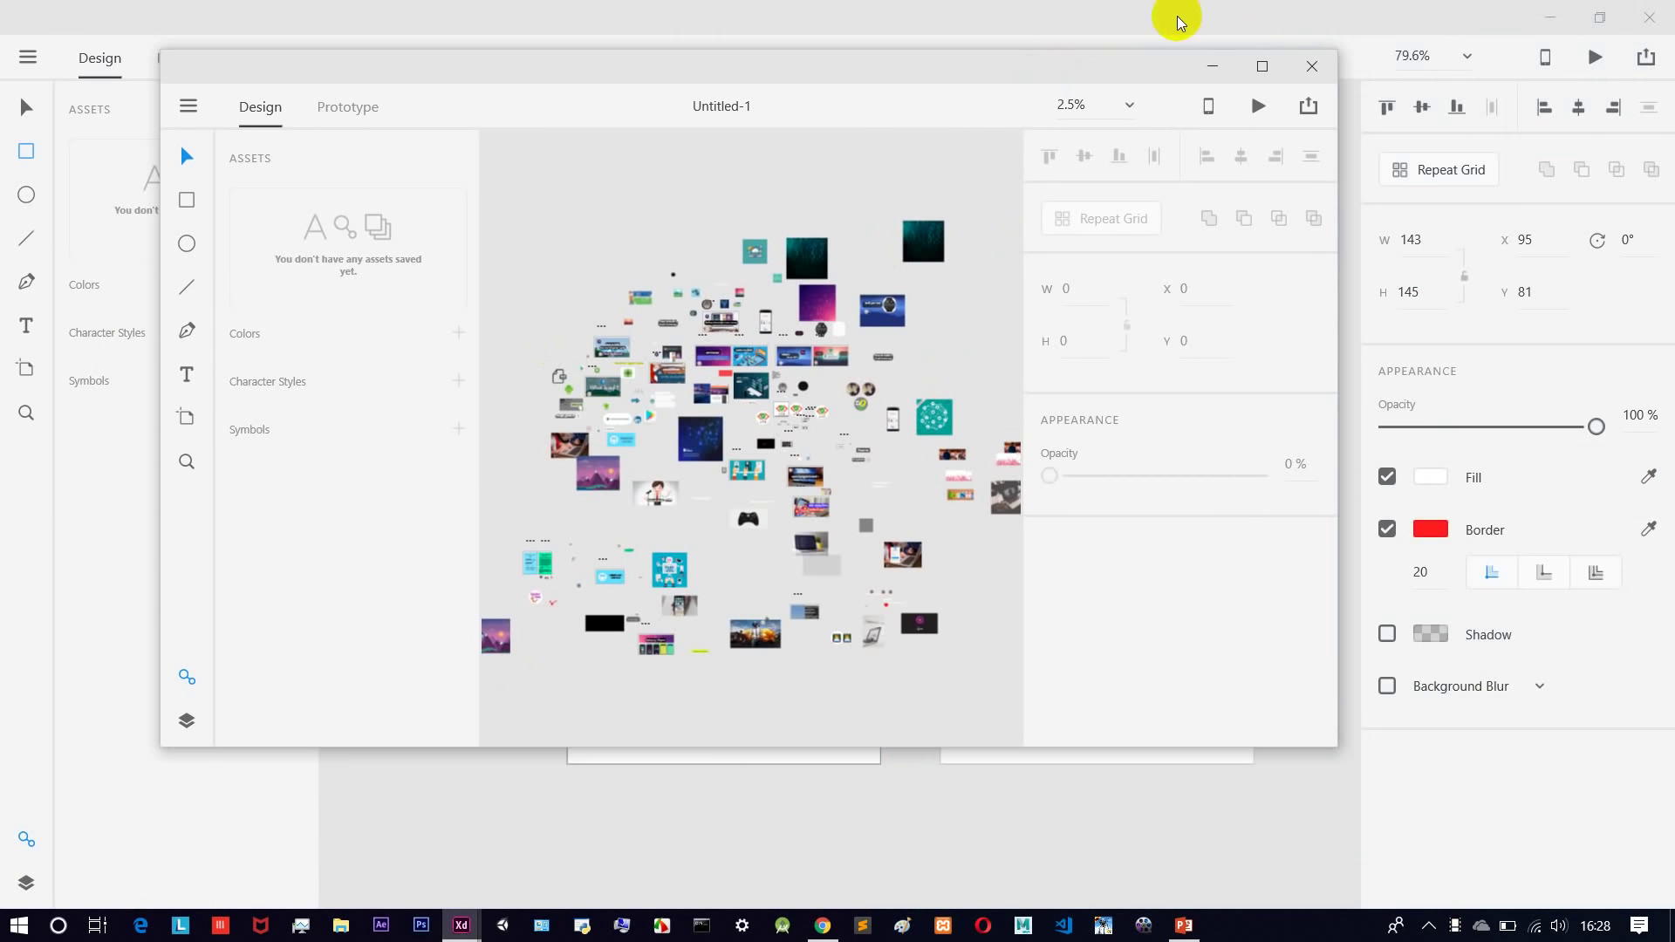
Maximize Untitled-1 and zoom and pan across its game, python, Adobe XD and internship artboards.
click(1262, 67)
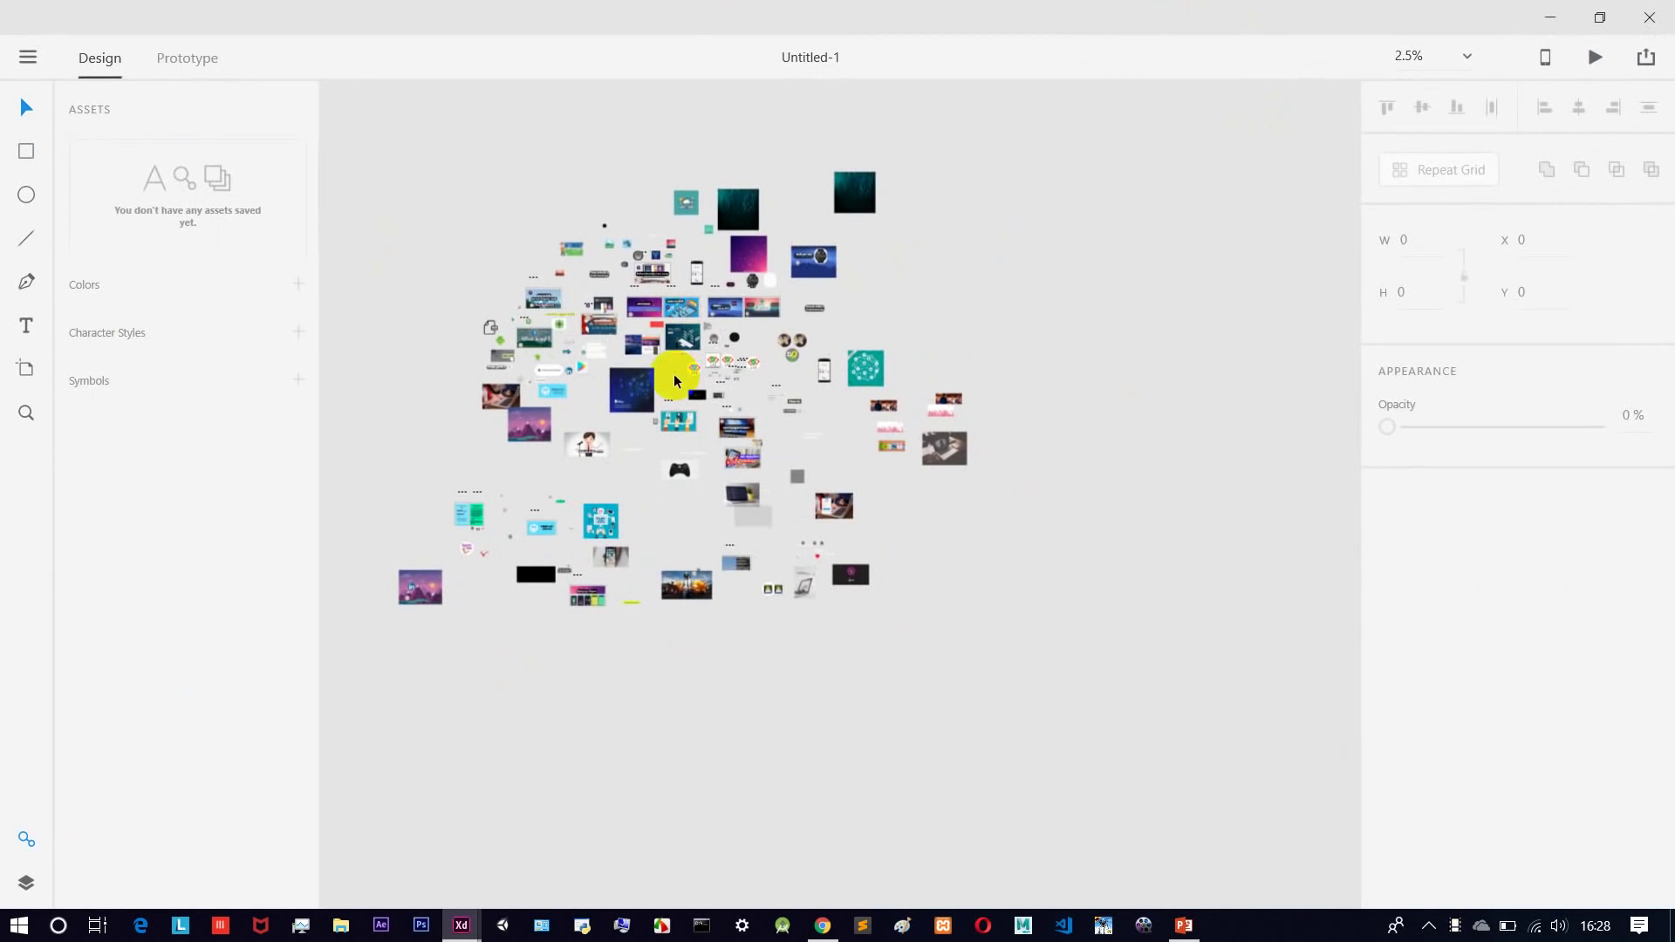
scroll(682, 394, up, 5)
scroll(682, 394, down, 4)
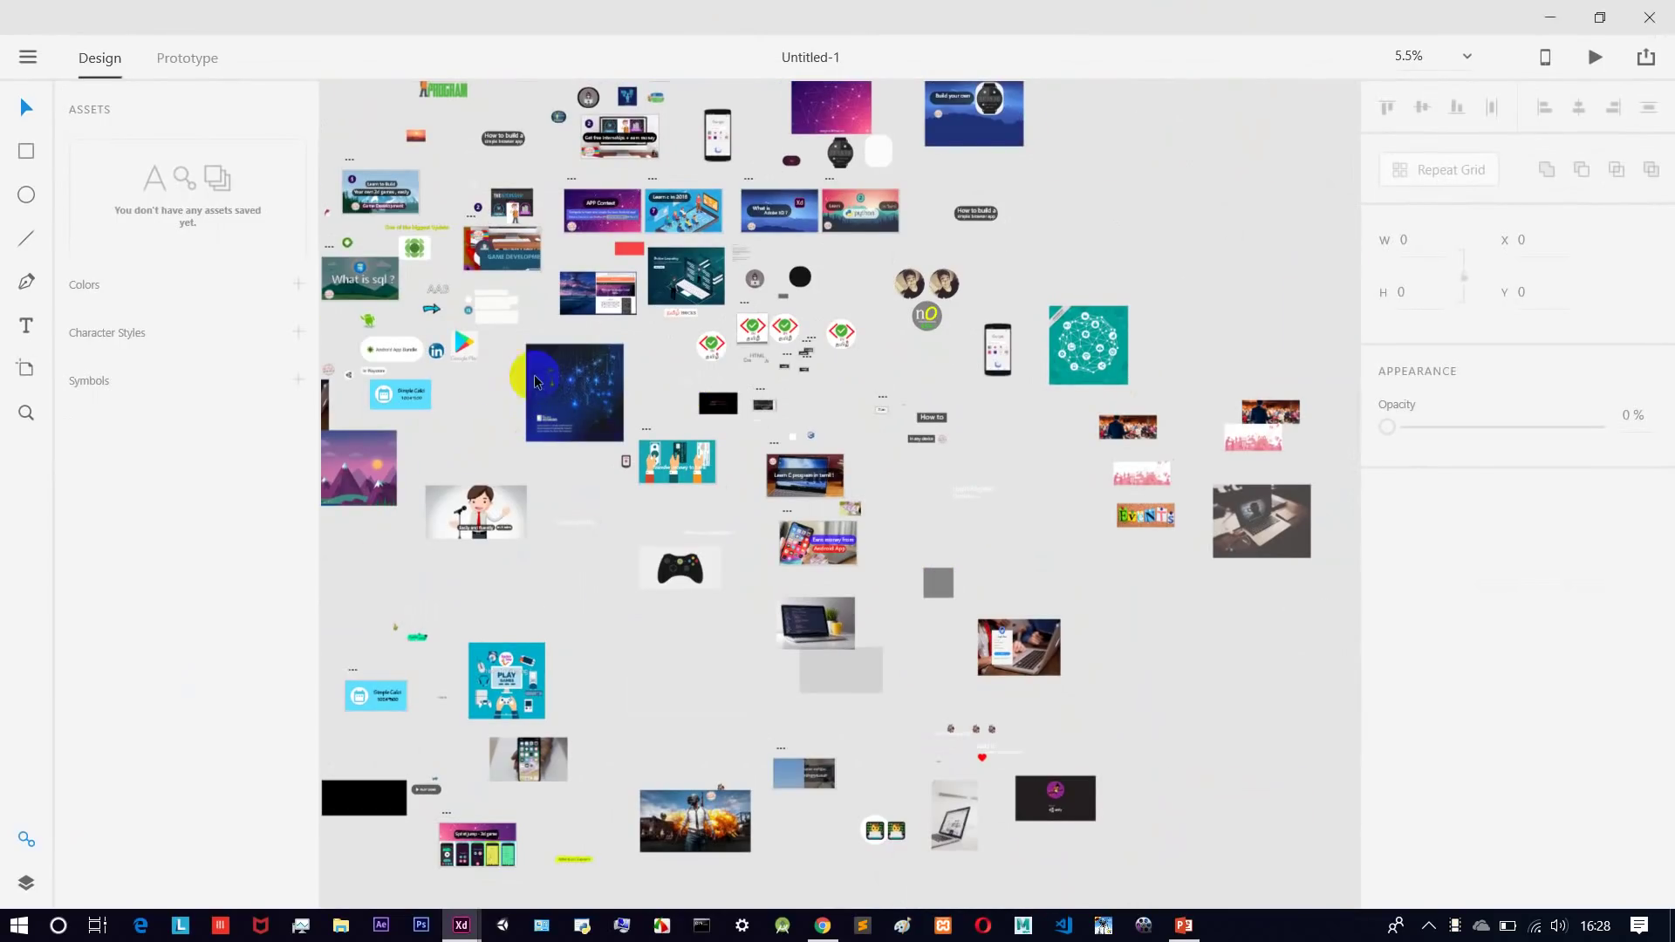
drag(488, 420, 668, 453)
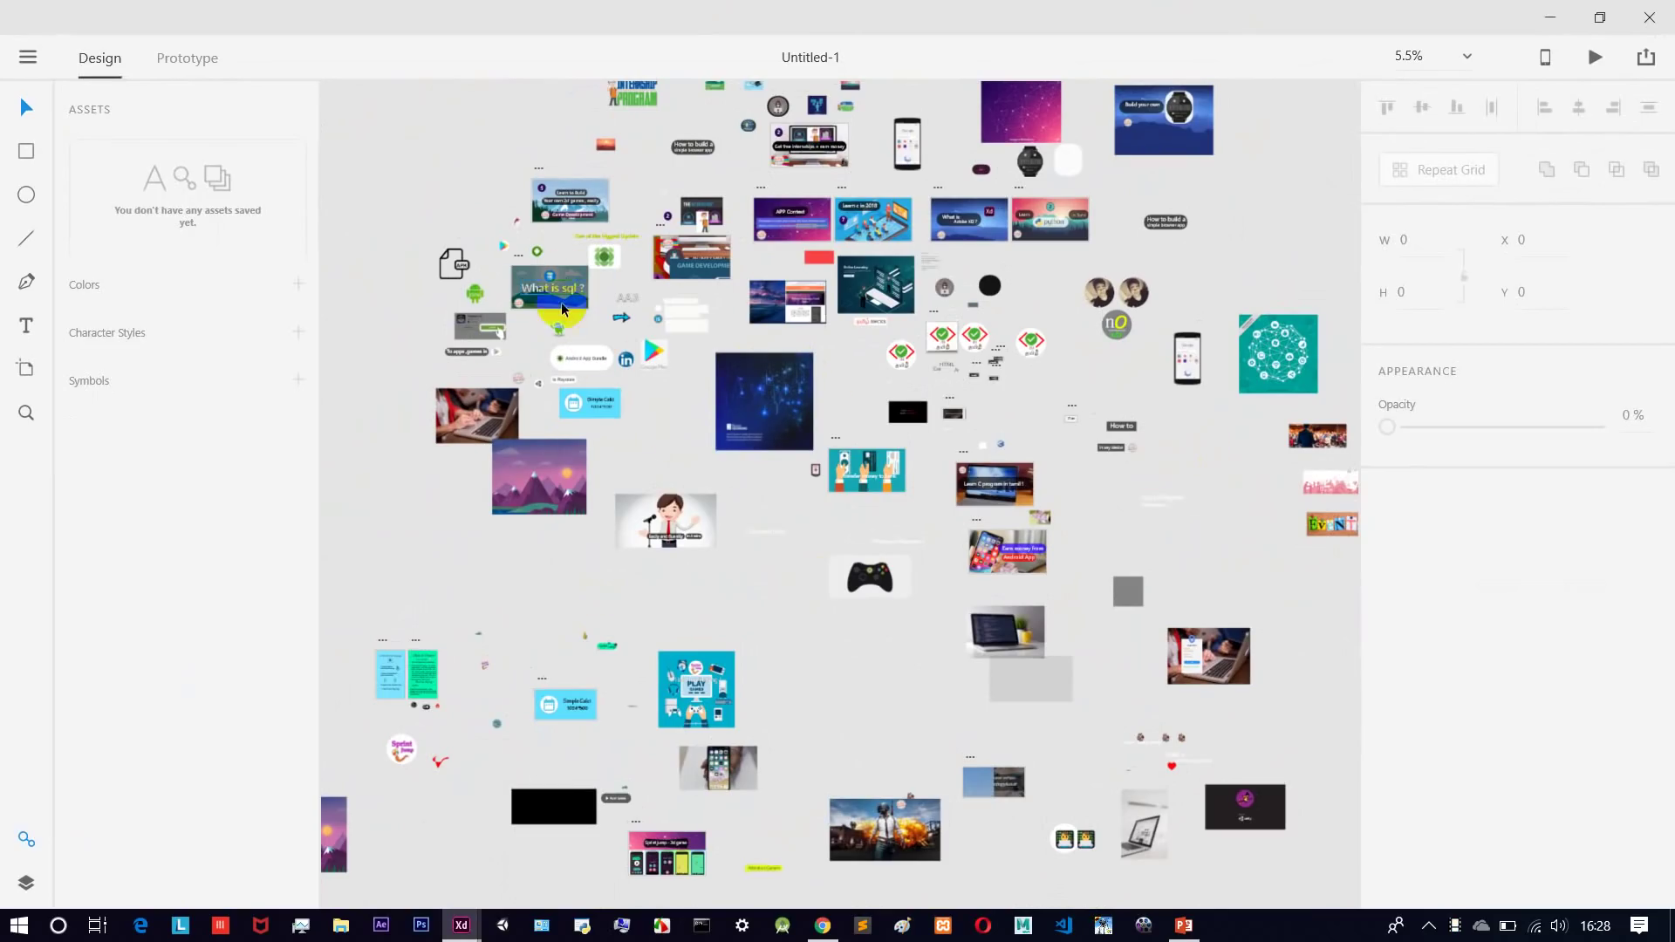
drag(622, 431, 459, 245)
drag(667, 474, 833, 434)
scroll(612, 523, up, 10)
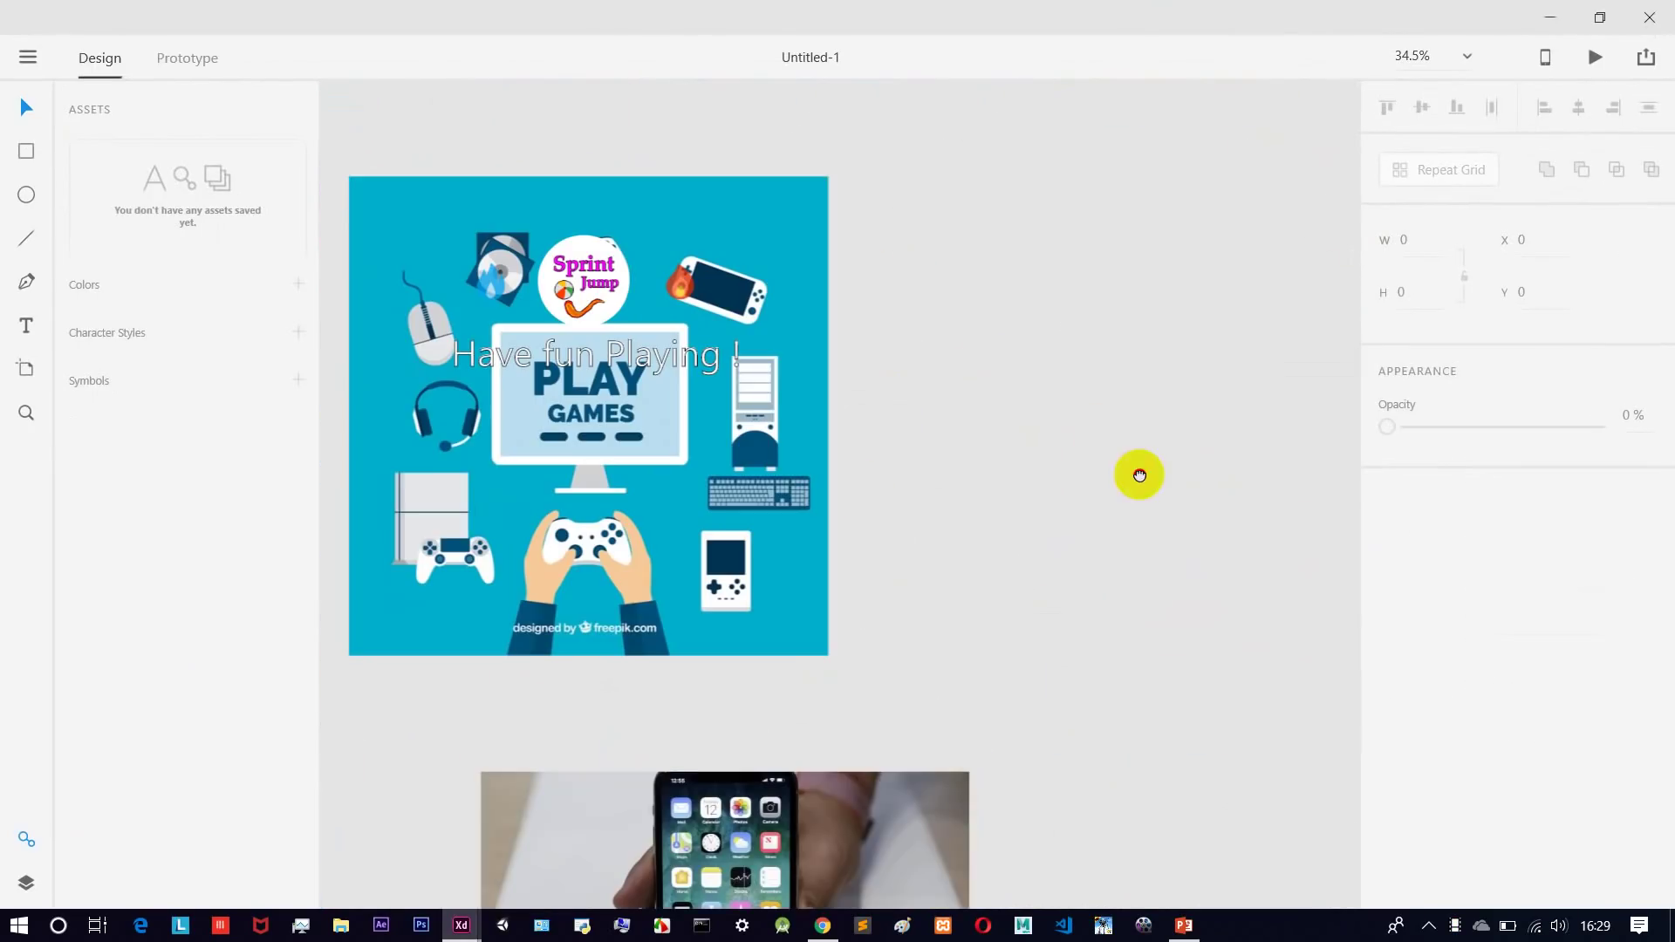
drag(654, 467, 766, 369)
scroll(702, 454, down, 5)
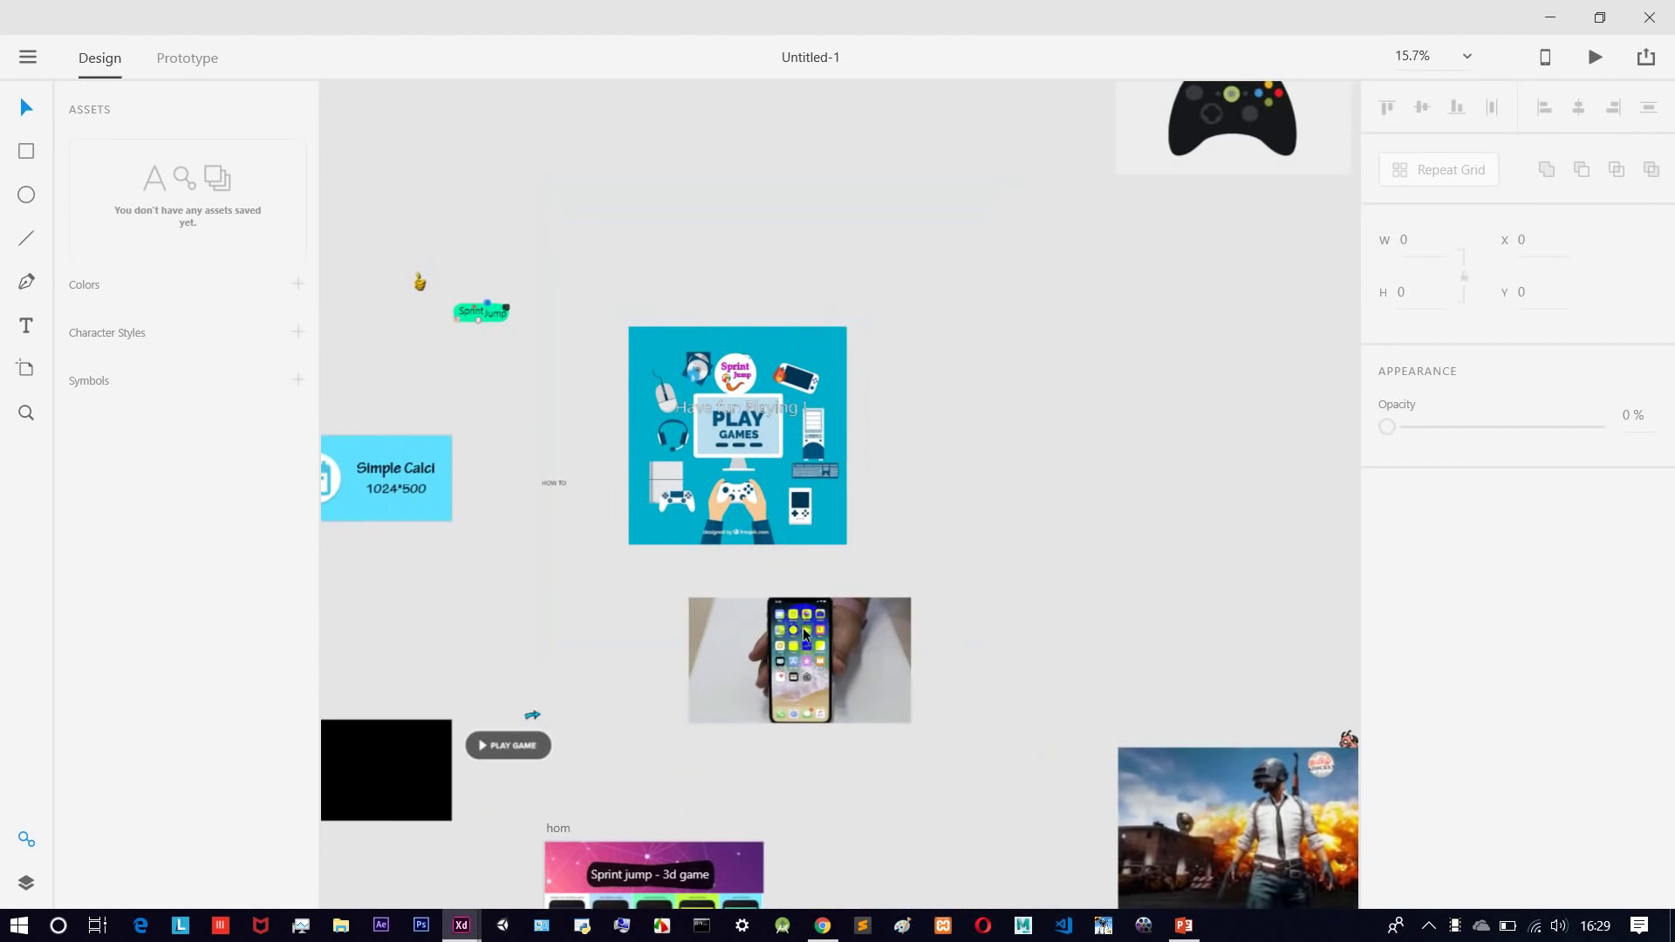
scroll(728, 724, up, 5)
scroll(728, 724, up, 3)
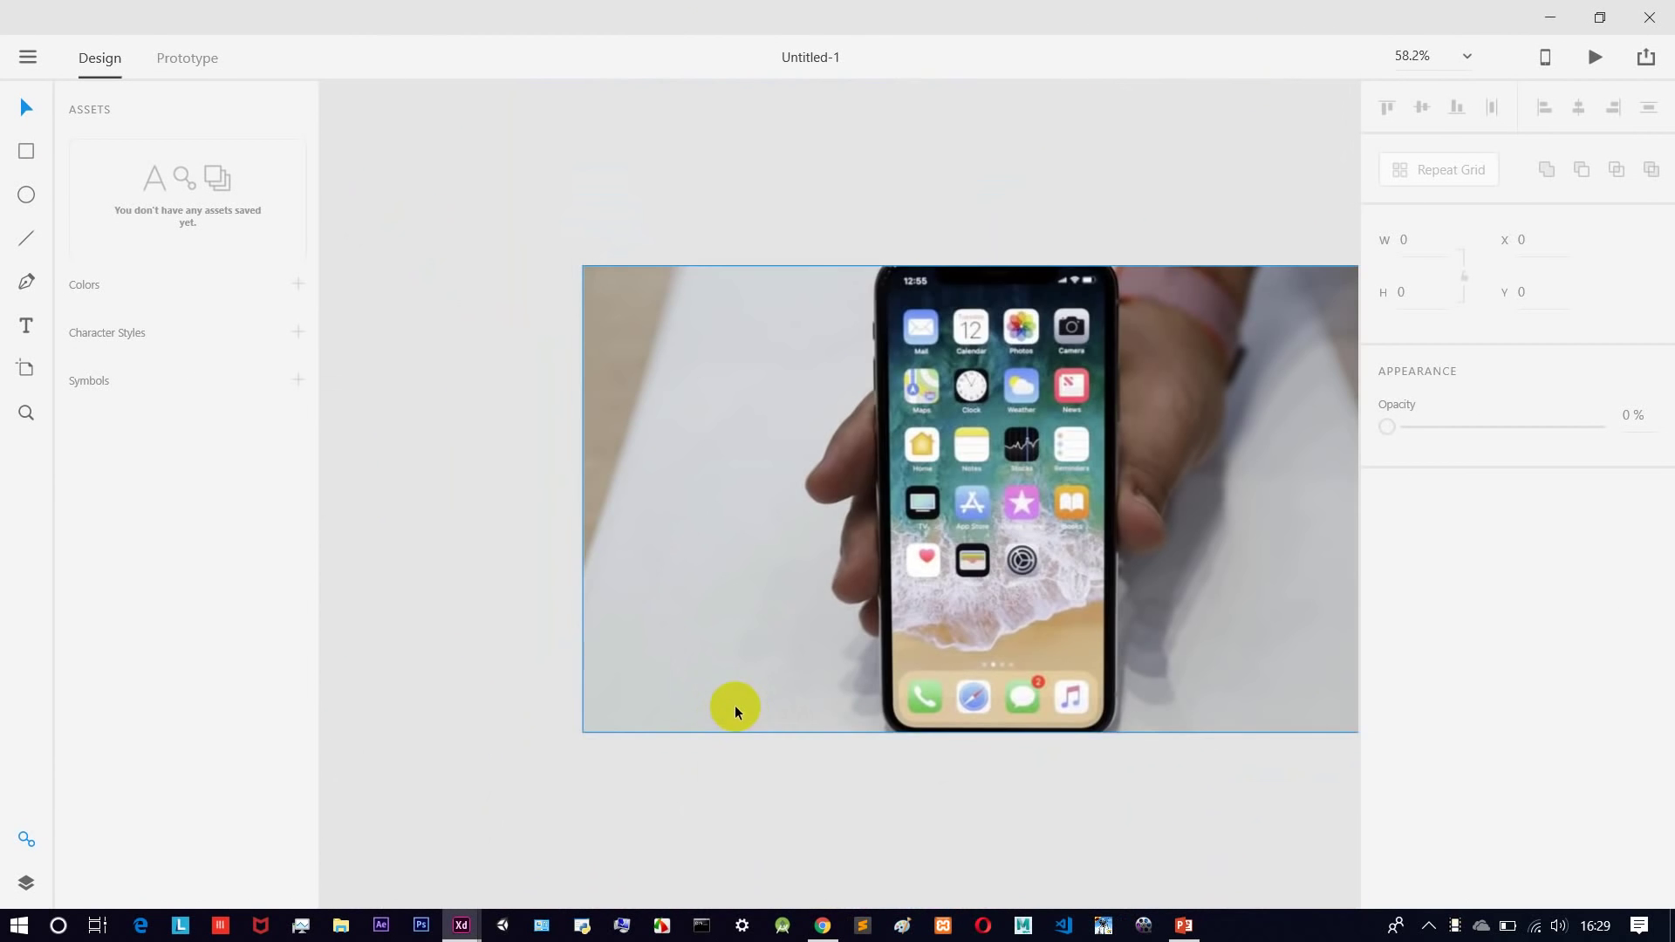
scroll(737, 680, down, 5)
scroll(549, 549, down, 3)
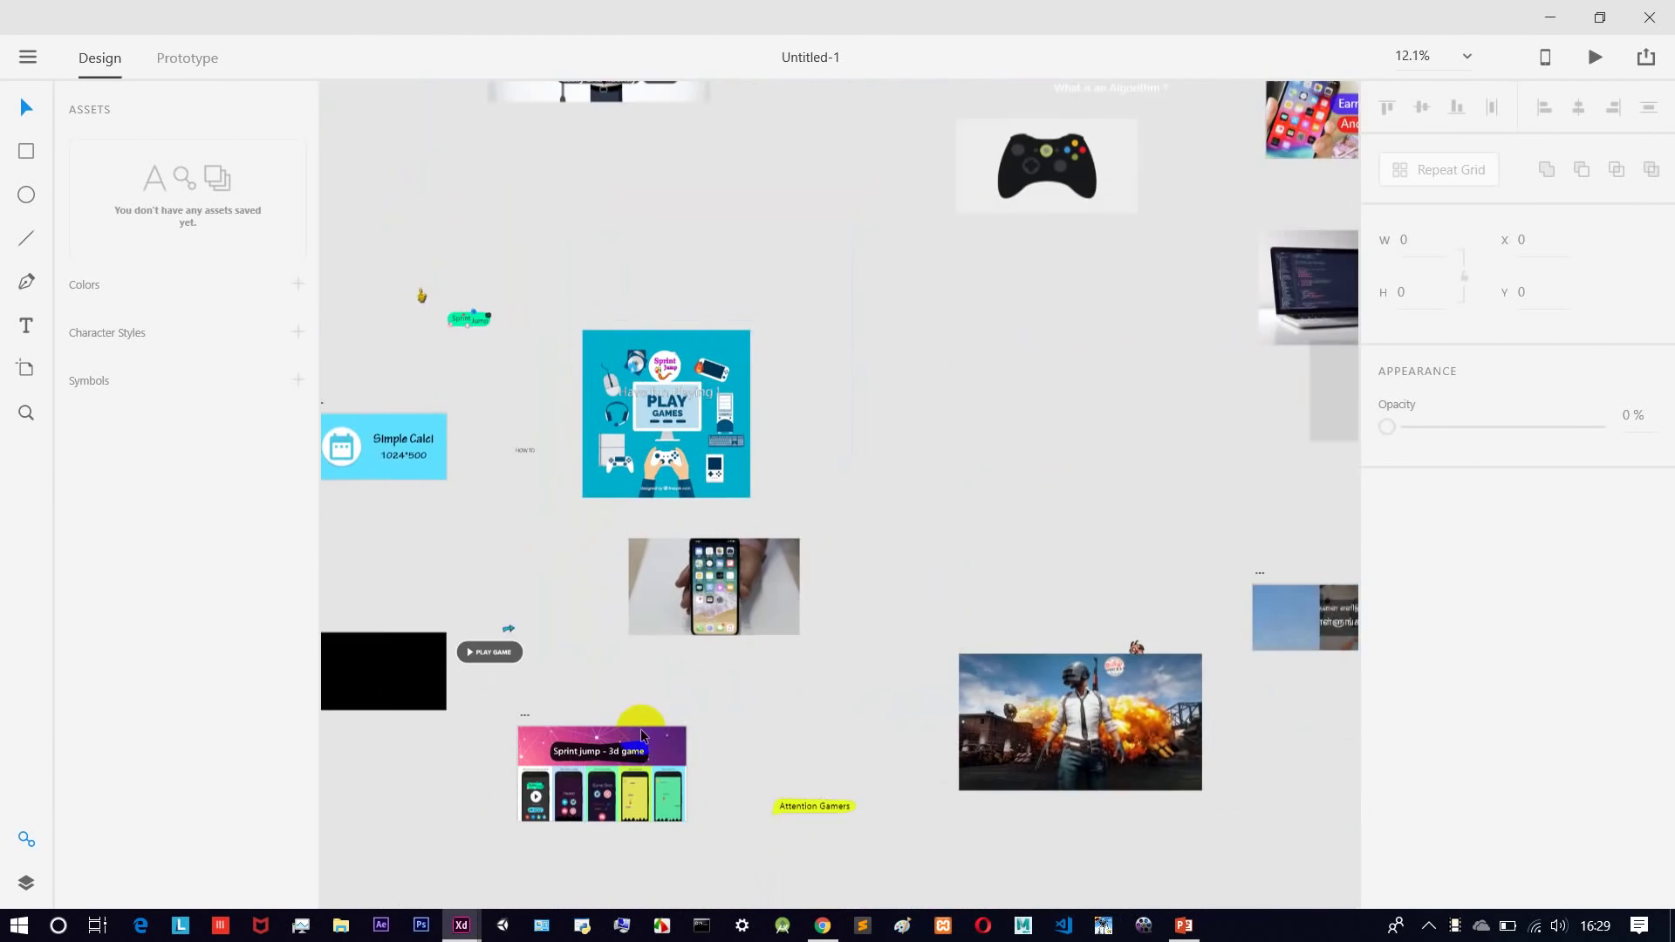
scroll(589, 820, up, 5)
scroll(481, 181, down, 5)
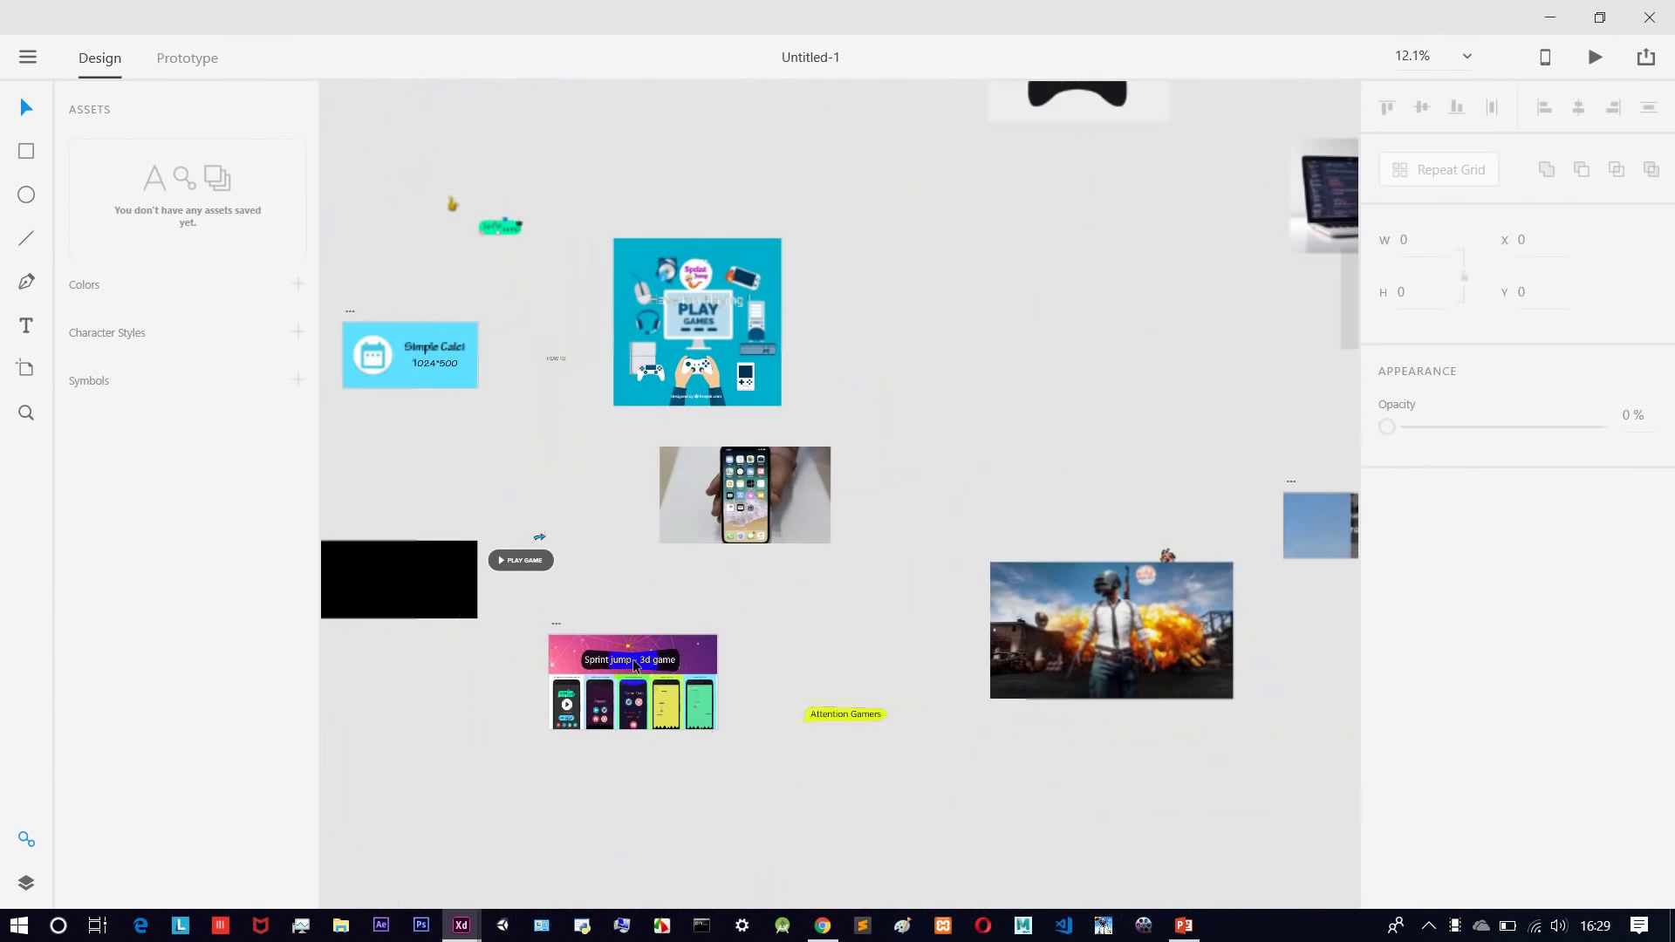
drag(481, 181, 778, 658)
scroll(925, 428, up, 3)
Inspect a few Untitled-1 artboards, nudge the watch image, then minimize the Untitled-1 window.
click(830, 665)
drag(951, 388, 416, 762)
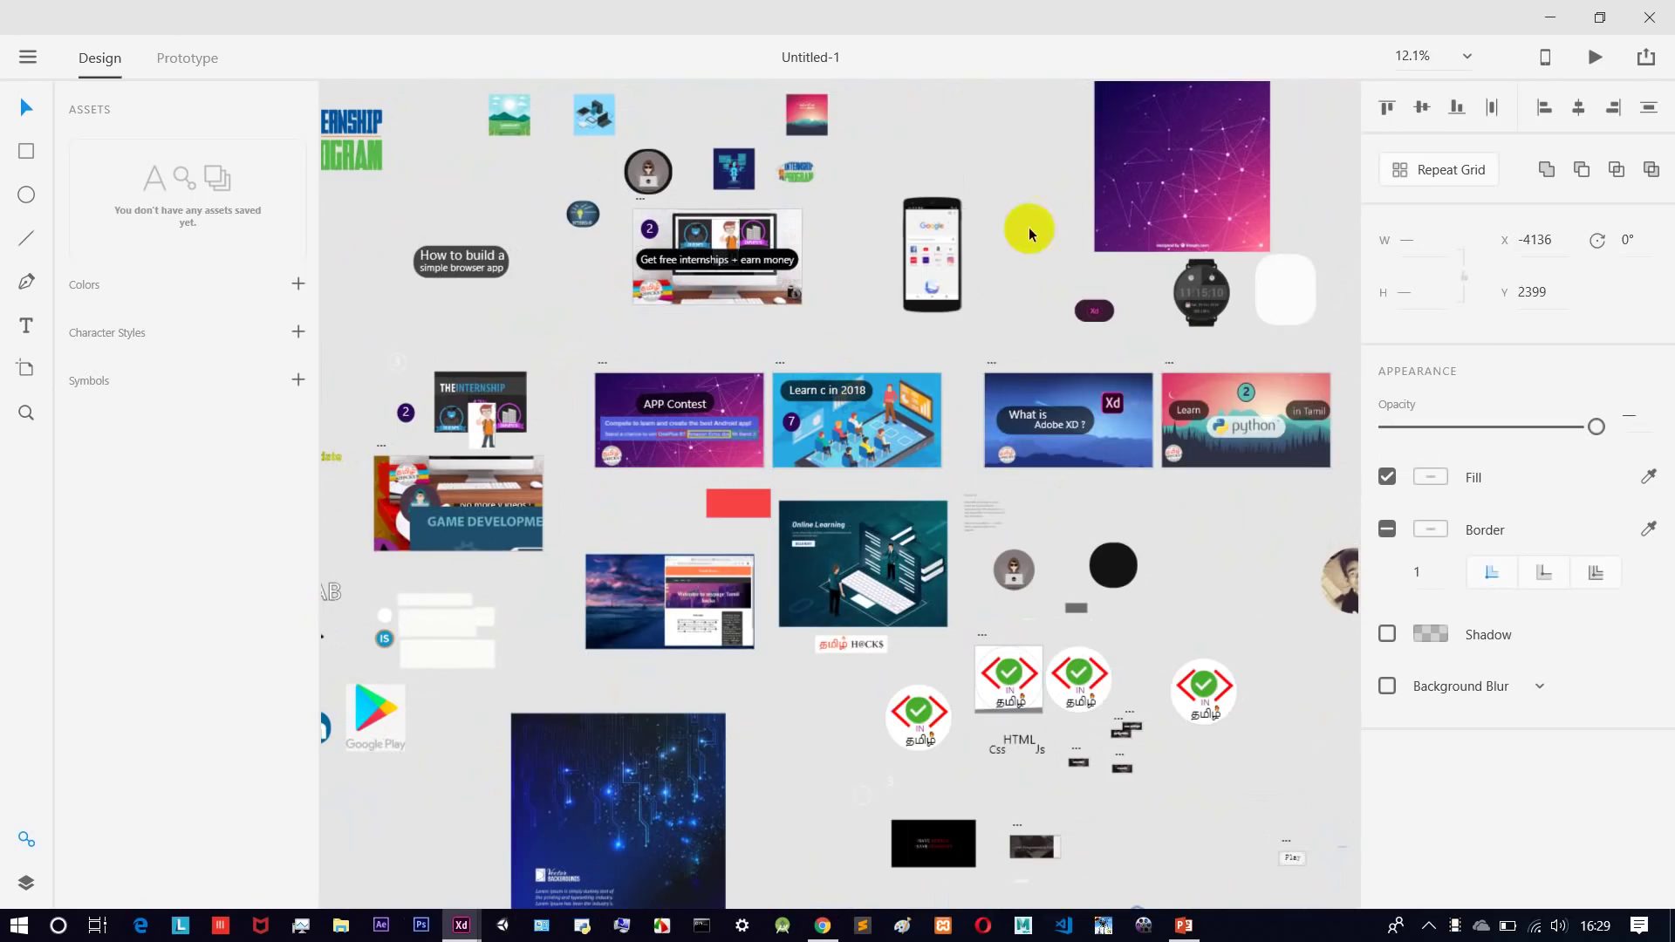
mouse_move(1233, 304)
mouse_down()
mouse_move(1113, 225)
mouse_move(1126, 316)
mouse_move(1239, 293)
mouse_move(1211, 307)
mouse_up()
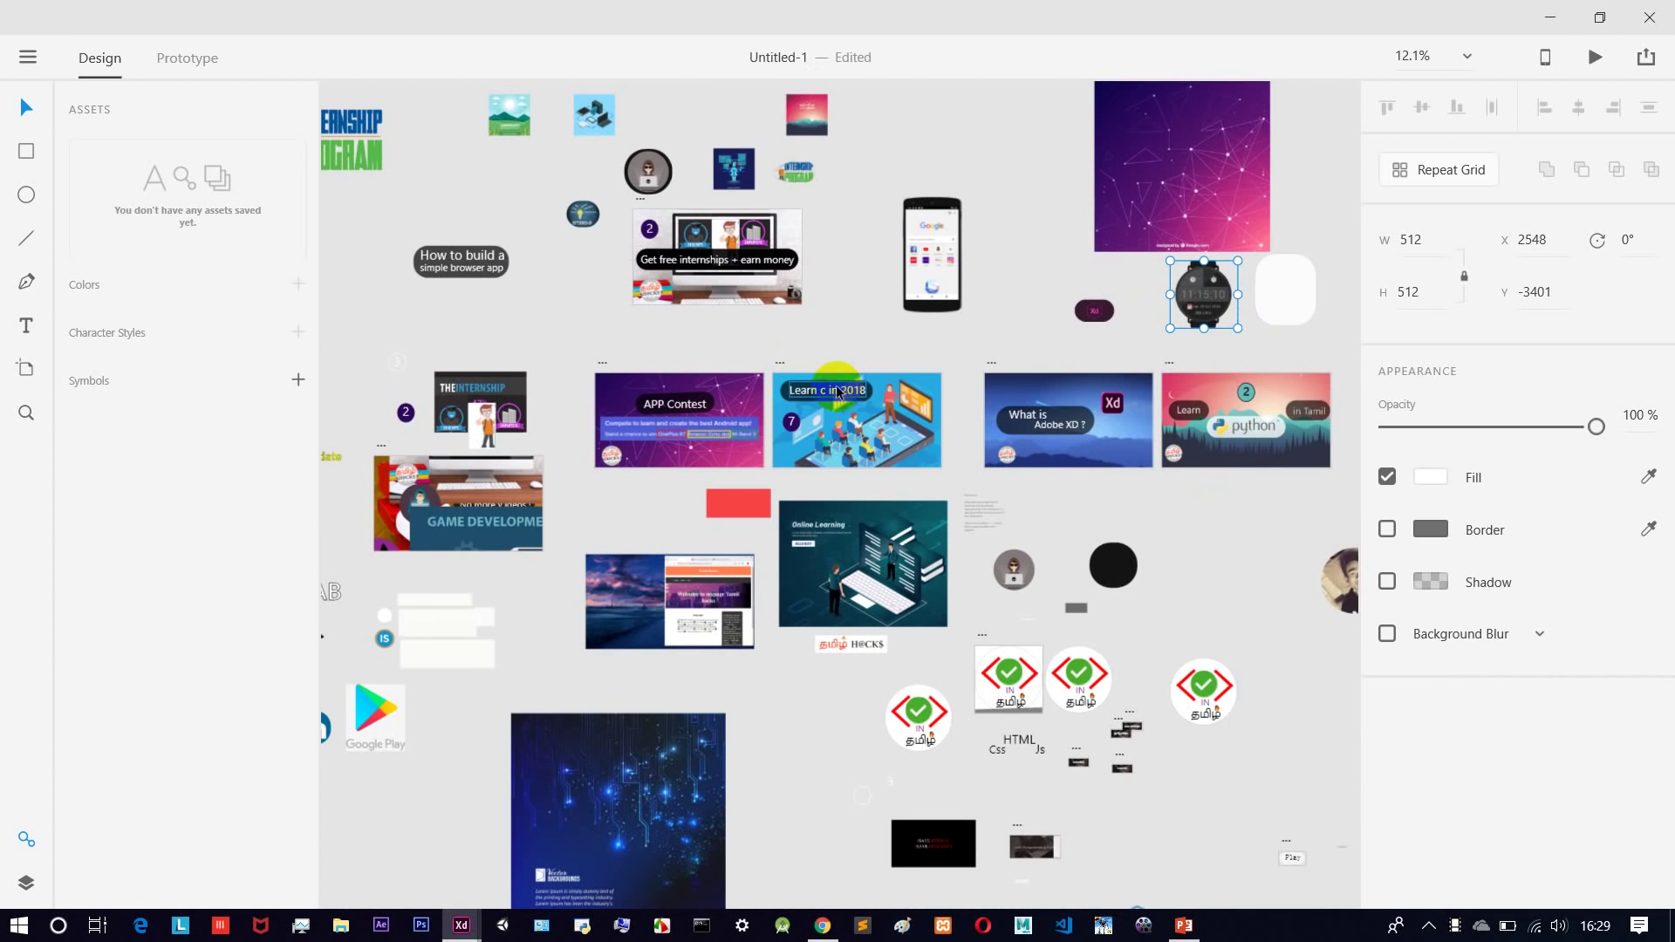
scroll(836, 390, up, 3)
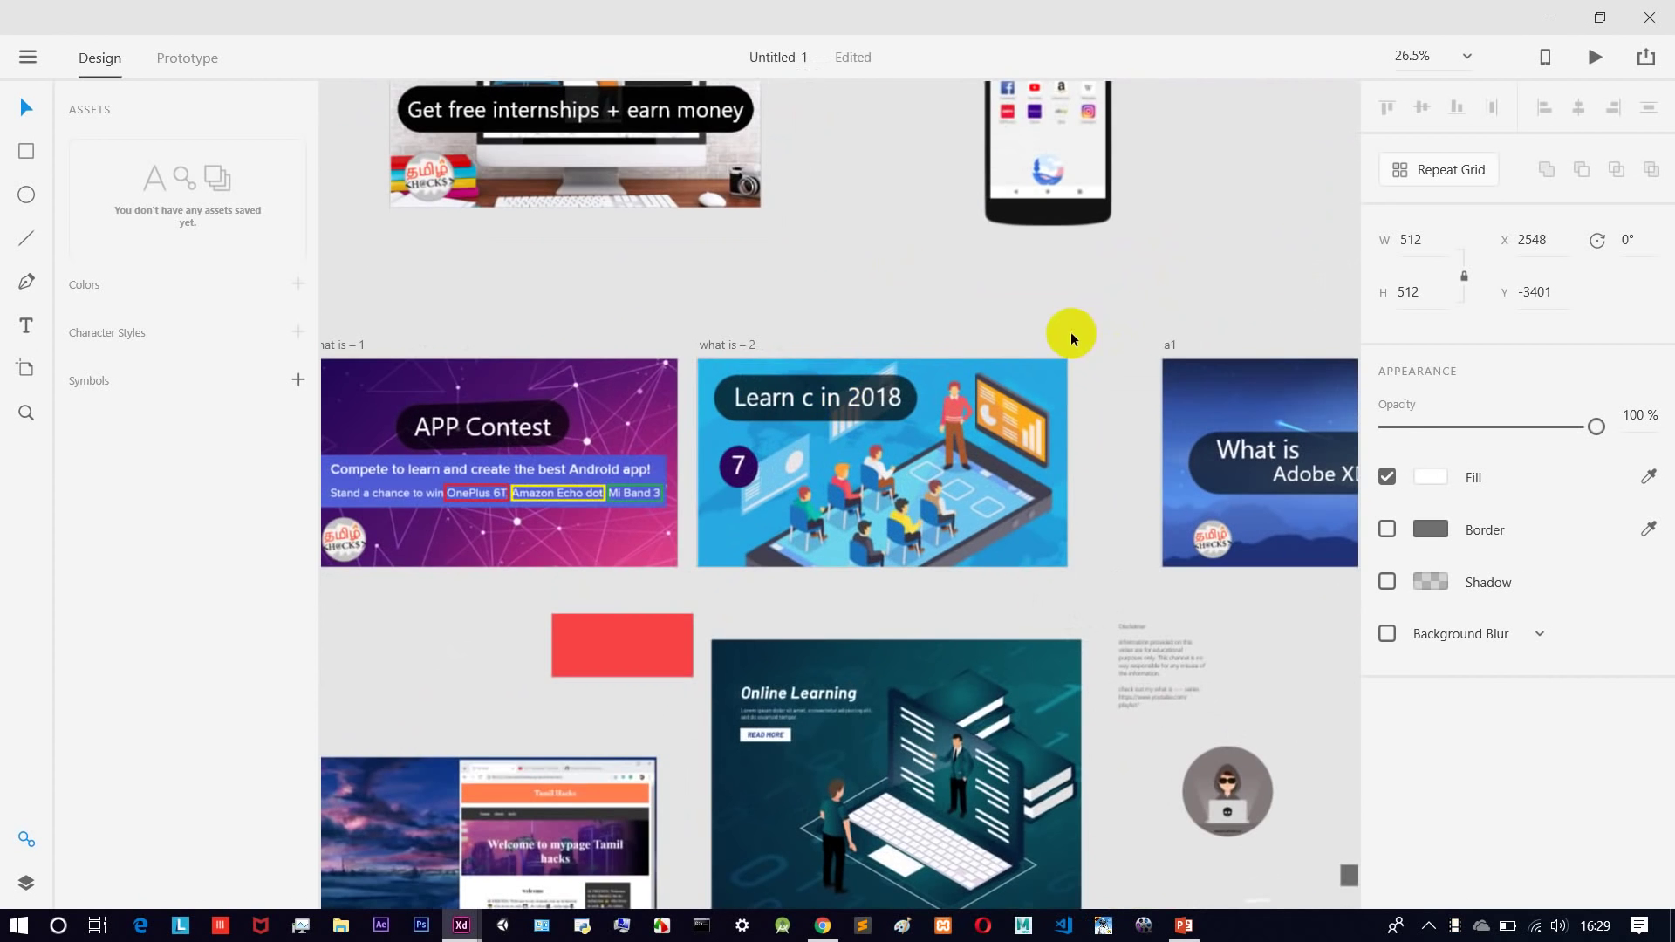
scroll(1071, 338, down, 3)
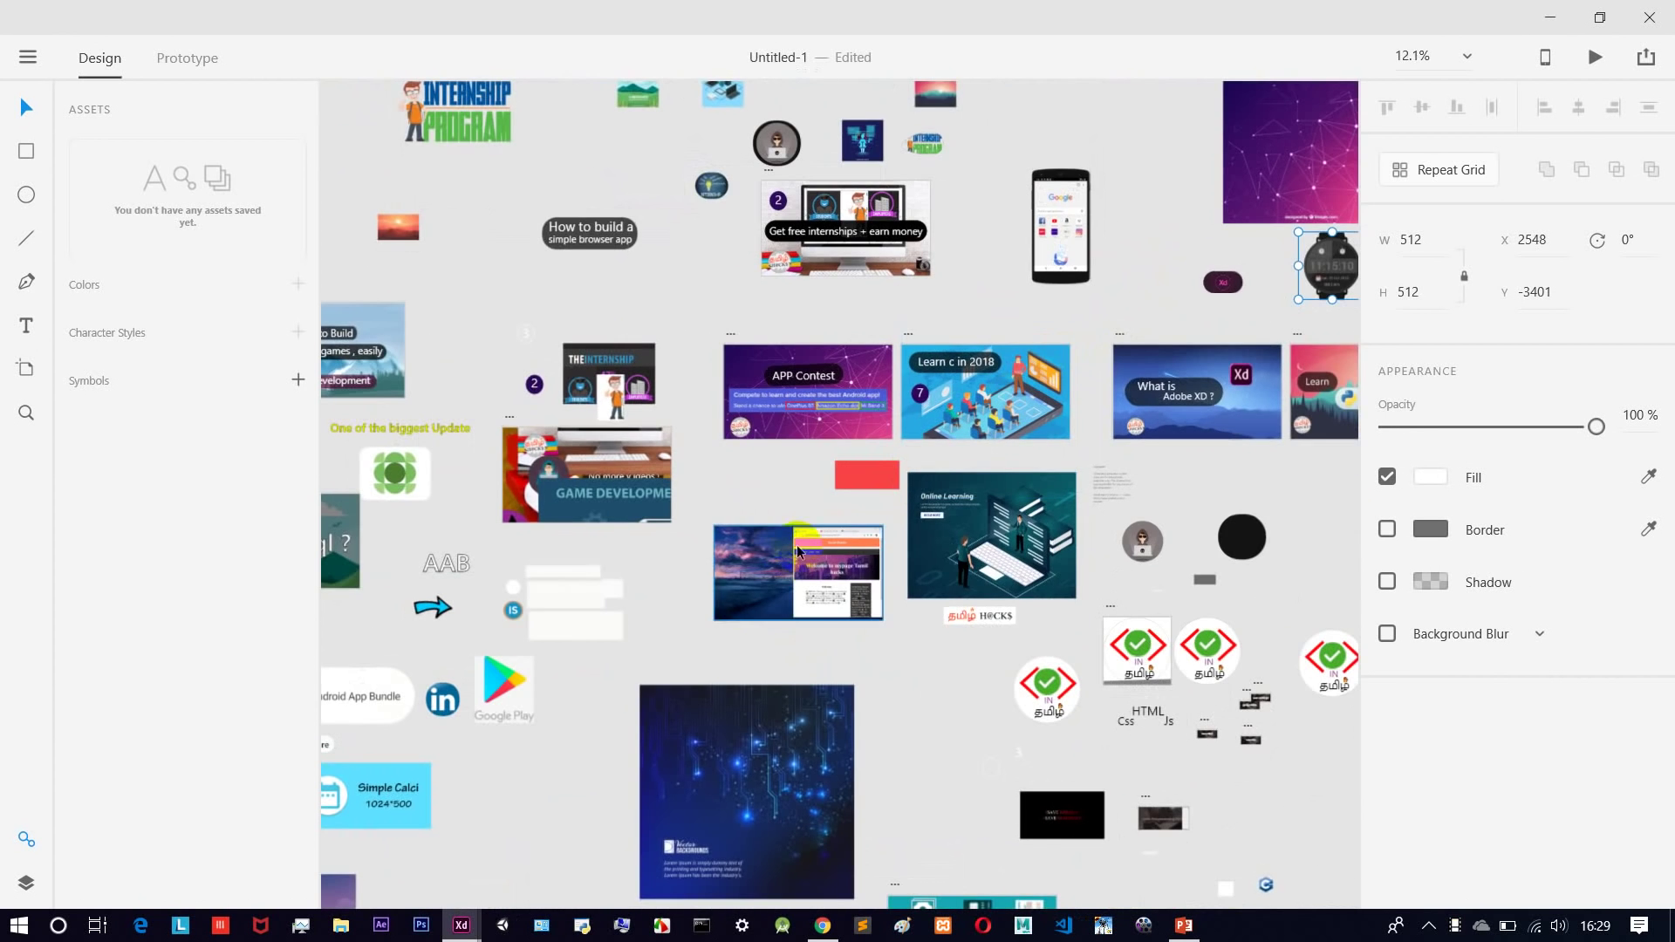
scroll(814, 550, up, 5)
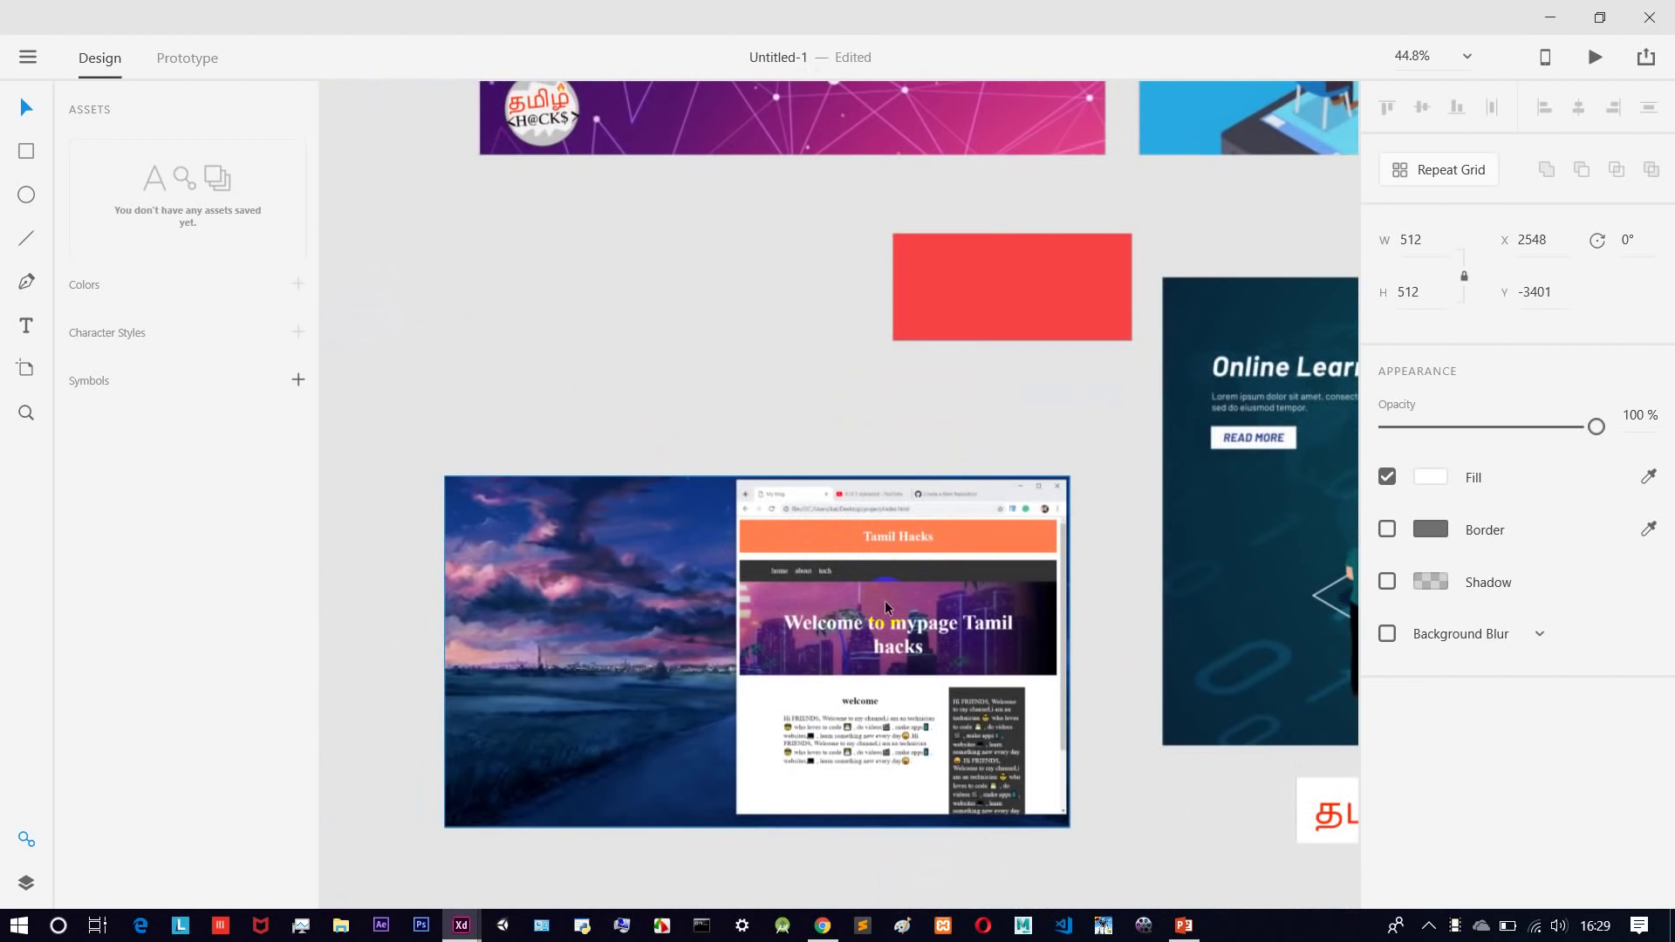
scroll(887, 602, down, 6)
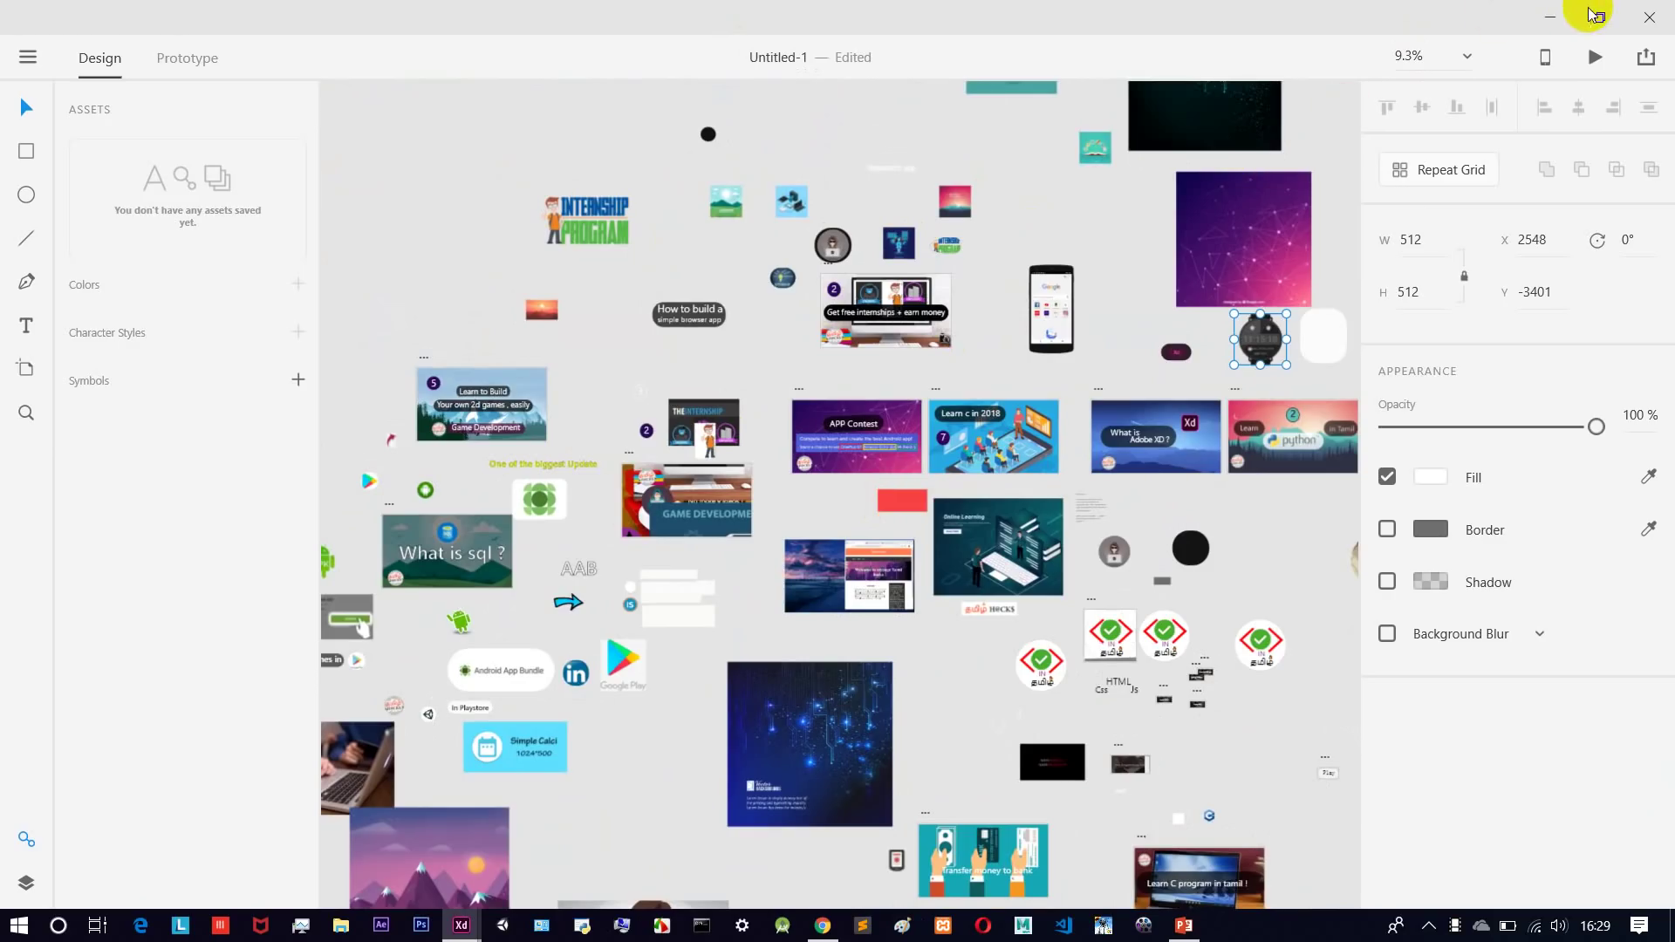
click(1552, 17)
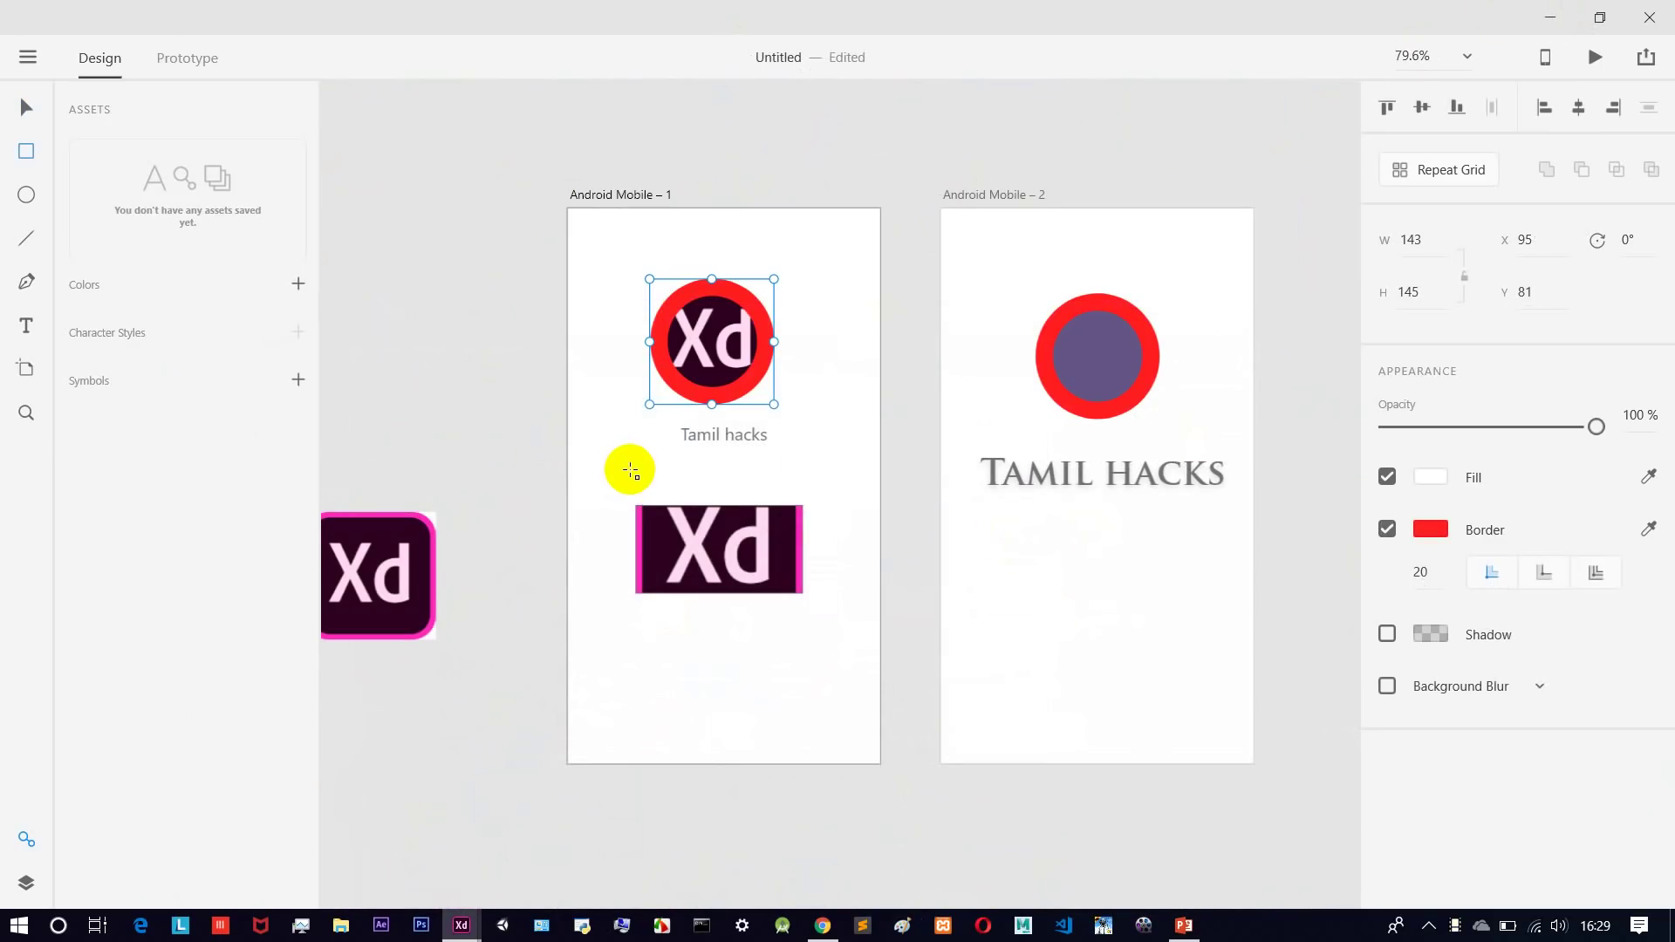